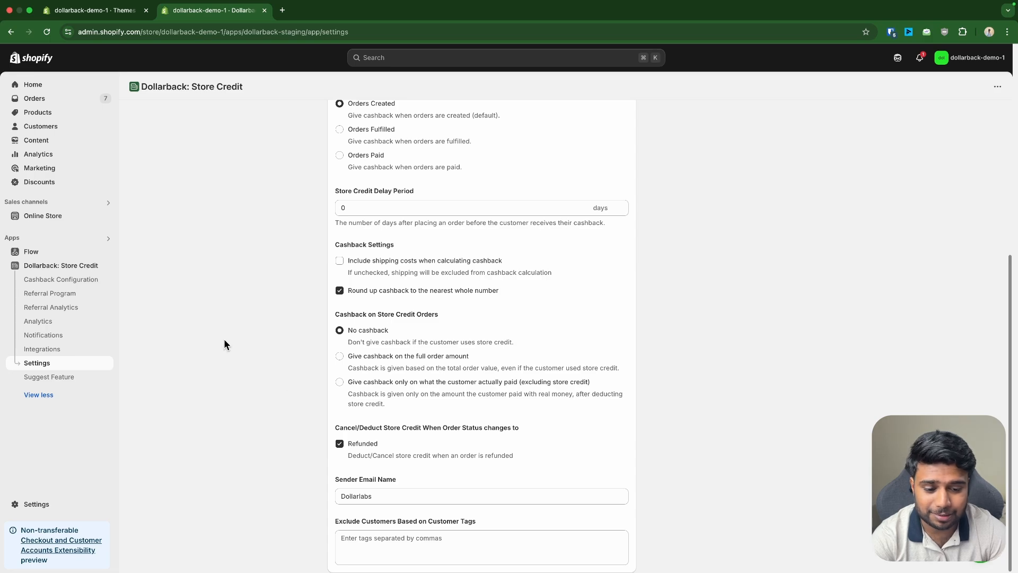
Open excalidraw.com in a new browser tab and bring up the Store Credit Visibility notes
key("super+t")
type("excalidraw.com")
key("Return")
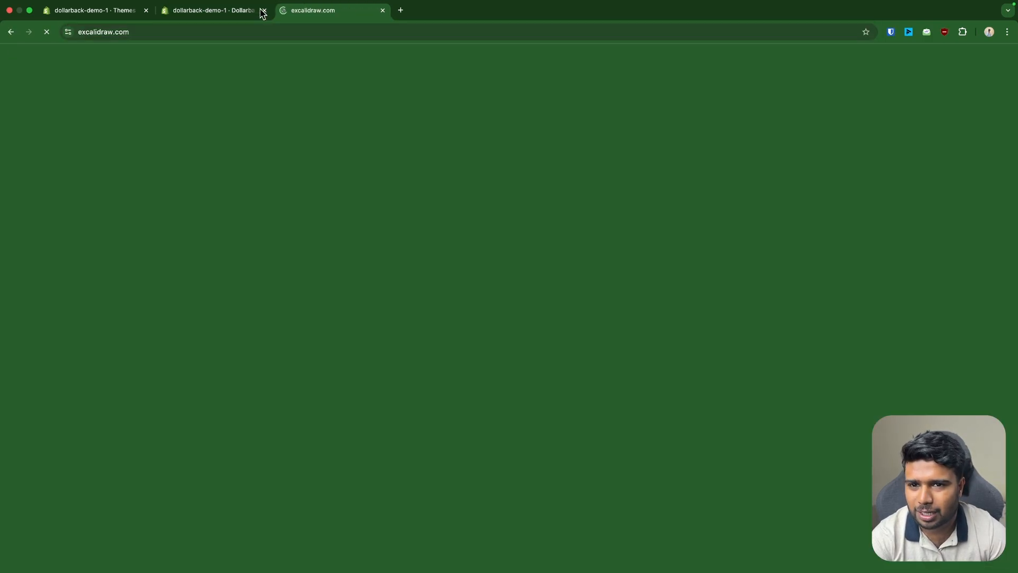
left_click(209, 10)
left_click(309, 13)
left_click(220, 193)
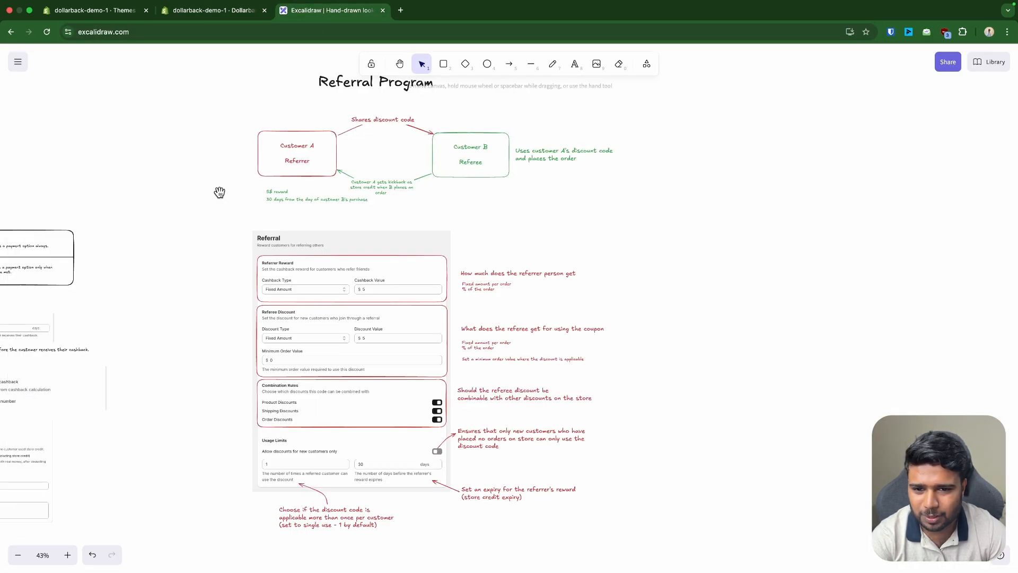
left_click_drag(219, 193, 684, 202)
scroll(456, 306, "up", 5)
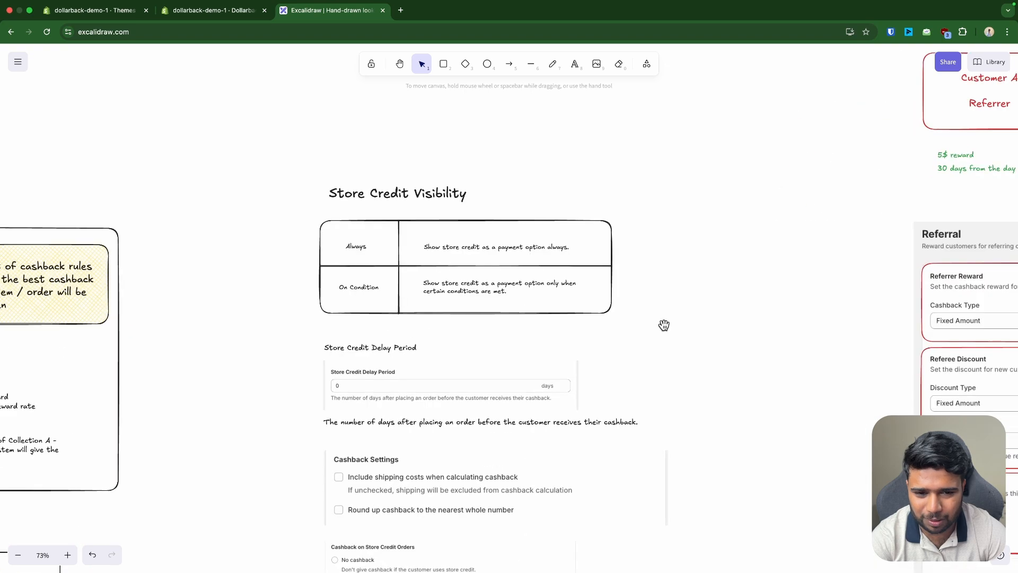
left_click_drag(664, 324, 625, 266)
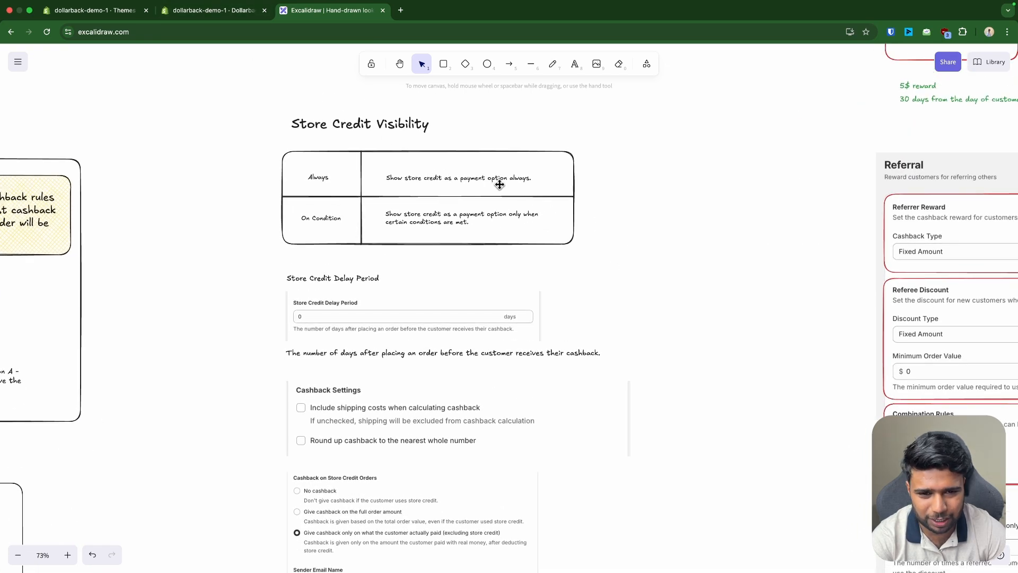
Return to the Dollarback settings page, enlarge it, and read the Base Cashback On options Order Total and Order Subtotal
left_click(206, 13)
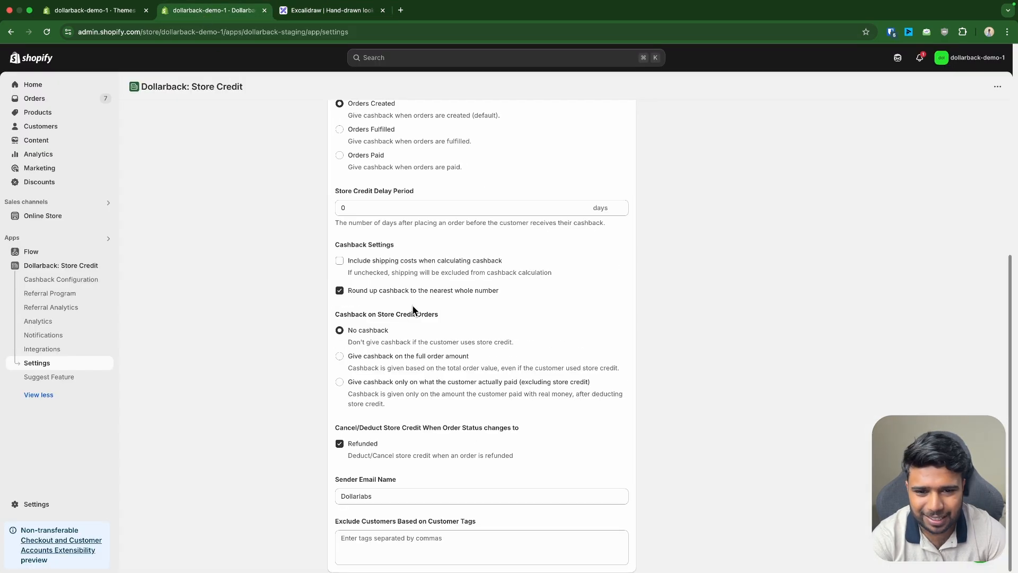
scroll(414, 311, "up", 5)
left_click_drag(336, 169, 367, 188)
key("super+equal")
key("super+equal")
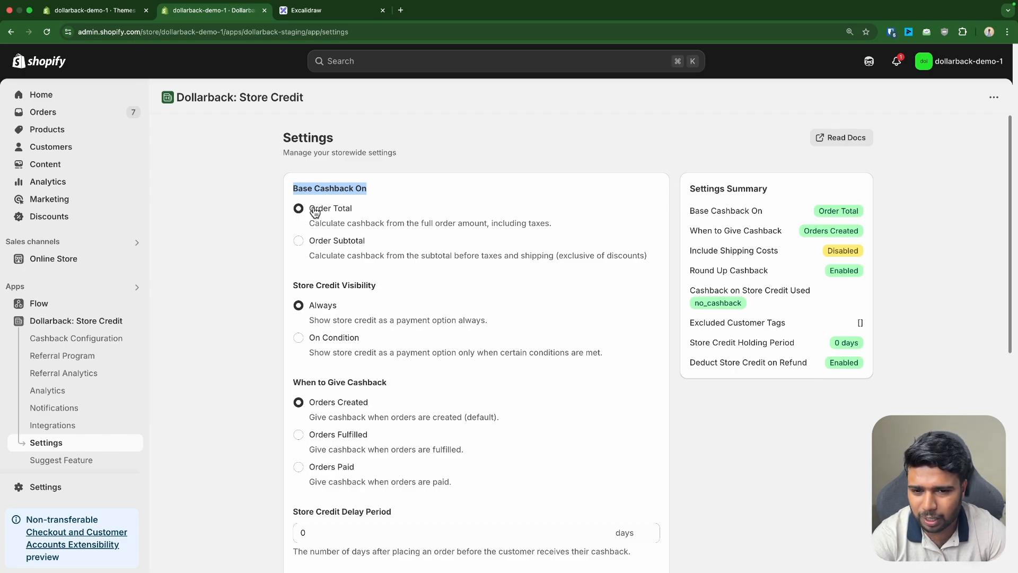
left_click_drag(310, 208, 525, 235)
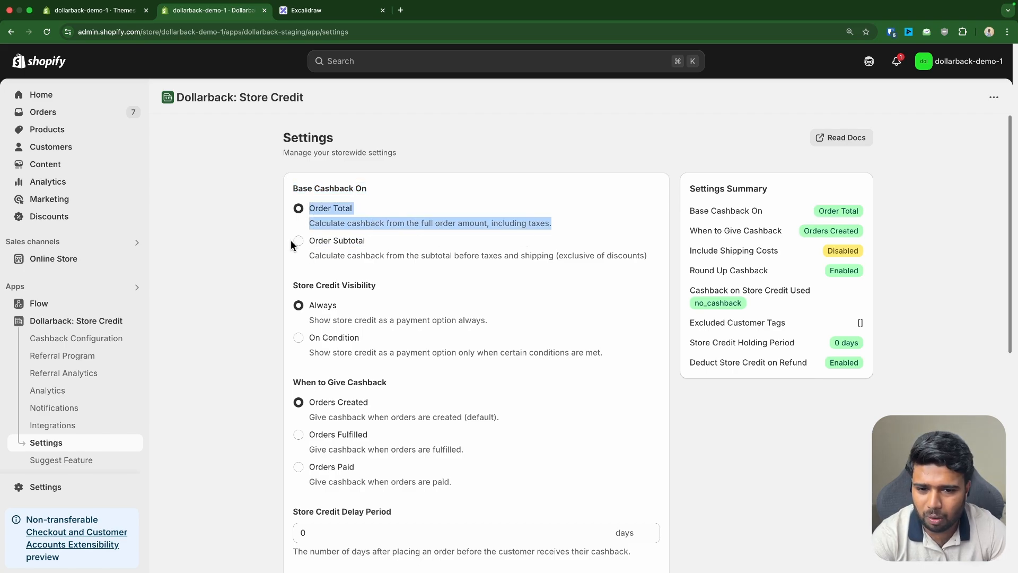
left_click_drag(309, 241, 583, 264)
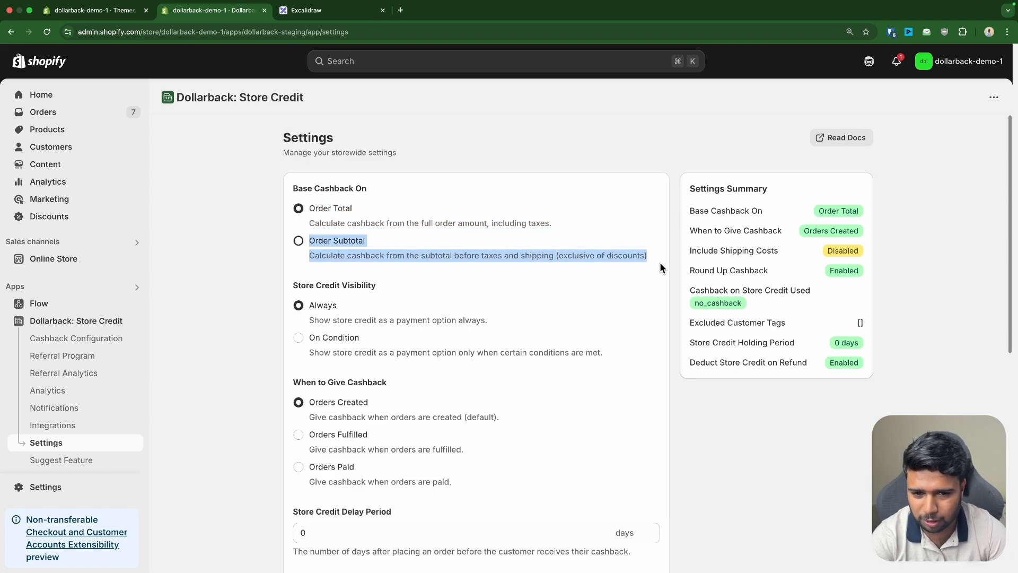
Try Order Subtotal as the cashback base and set it back to Order Total
left_click(298, 241)
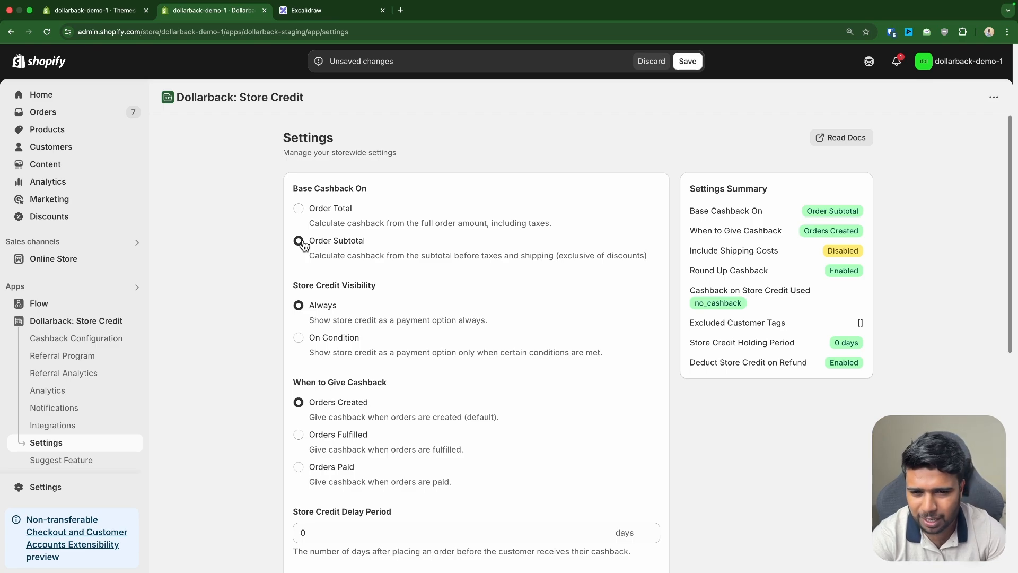
left_click(299, 212)
left_click(299, 241)
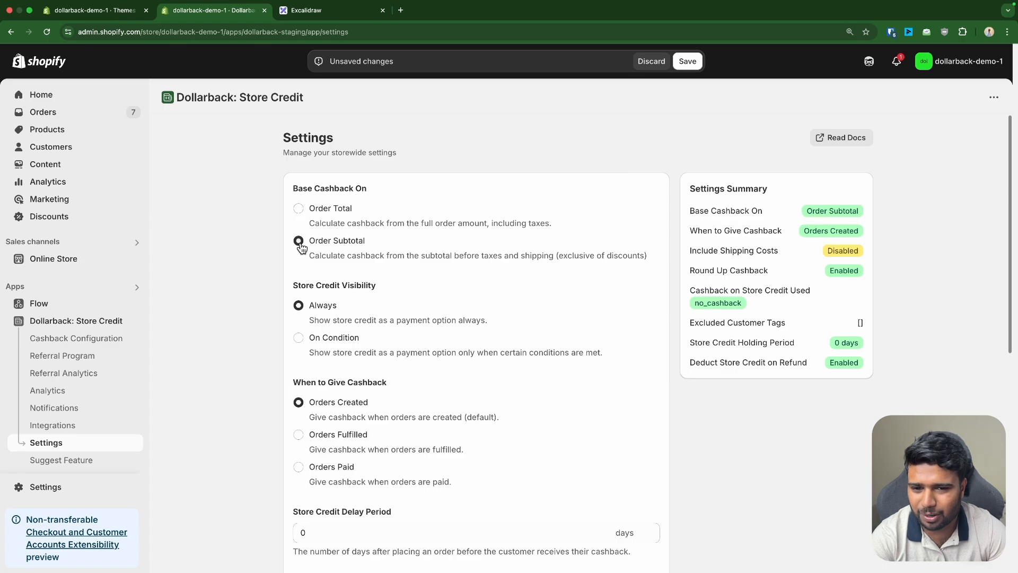
left_click(301, 213)
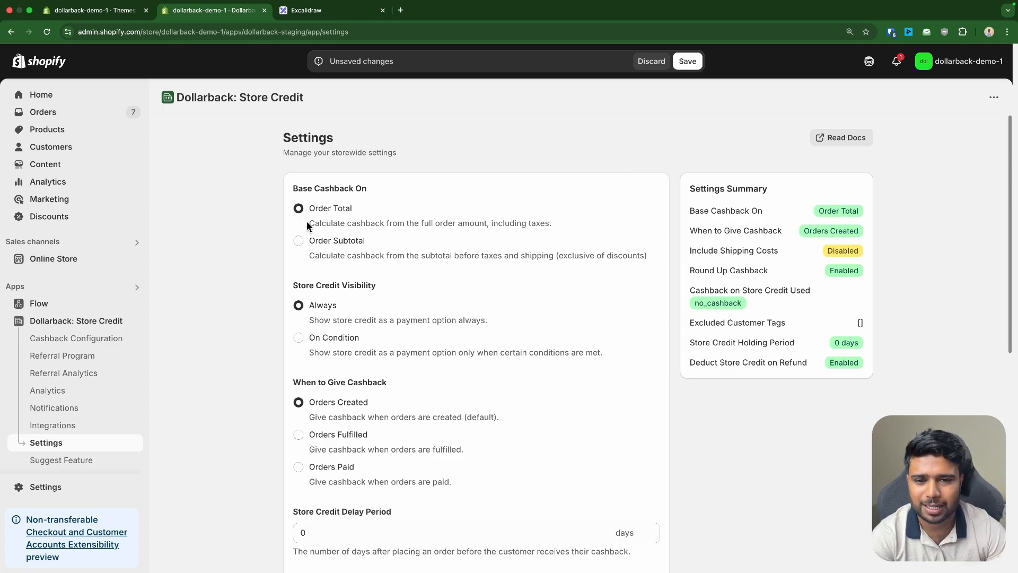
Switch to the Excalidraw board and examine how global settings affect order goal, all-products and Product / Collection cashback configurations
left_click(318, 12)
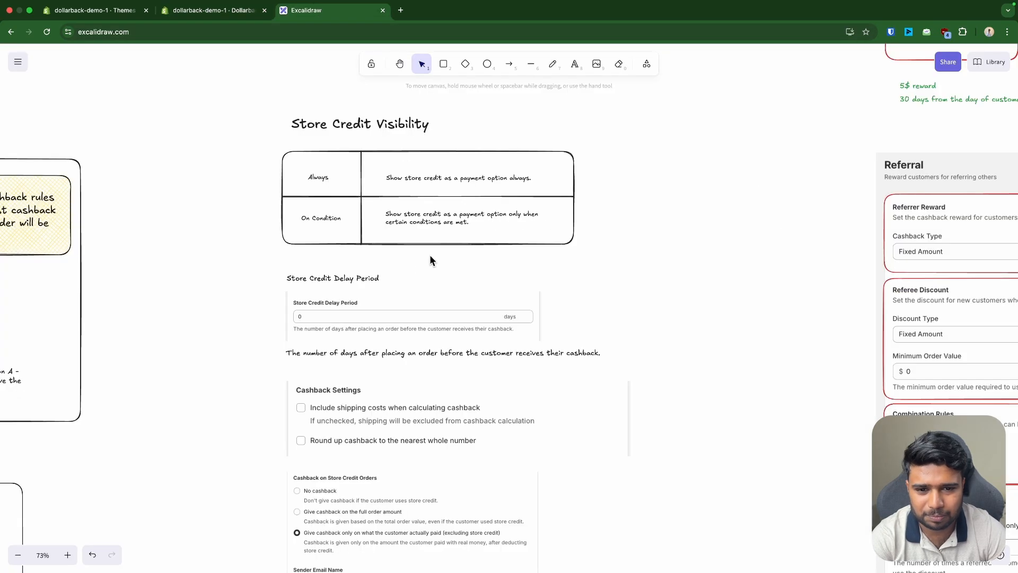
scroll(221, 279, "left", 10)
scroll(620, 318, "down", 3)
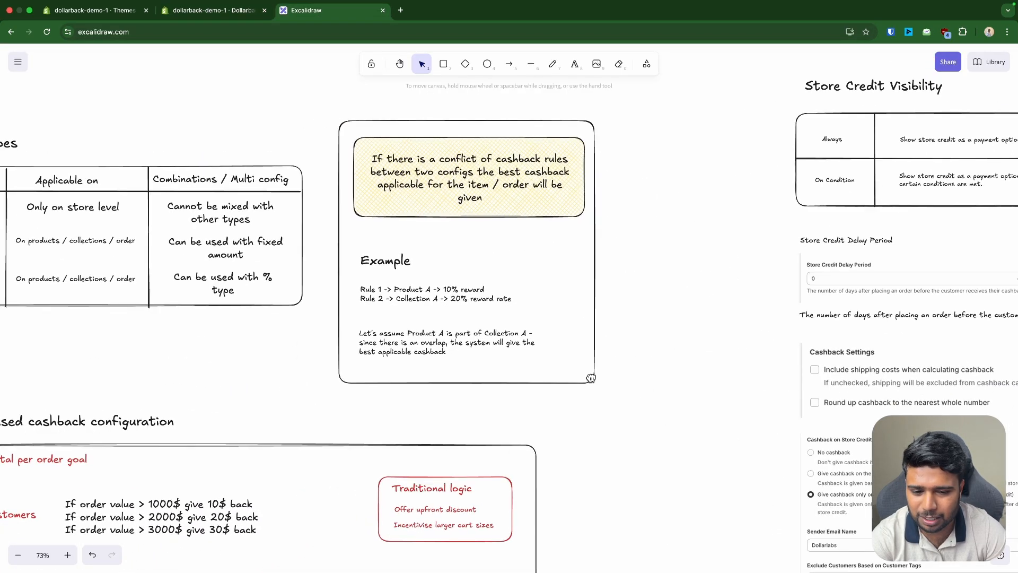
scroll(627, 352, "down", 2)
scroll(628, 352, "left", 1)
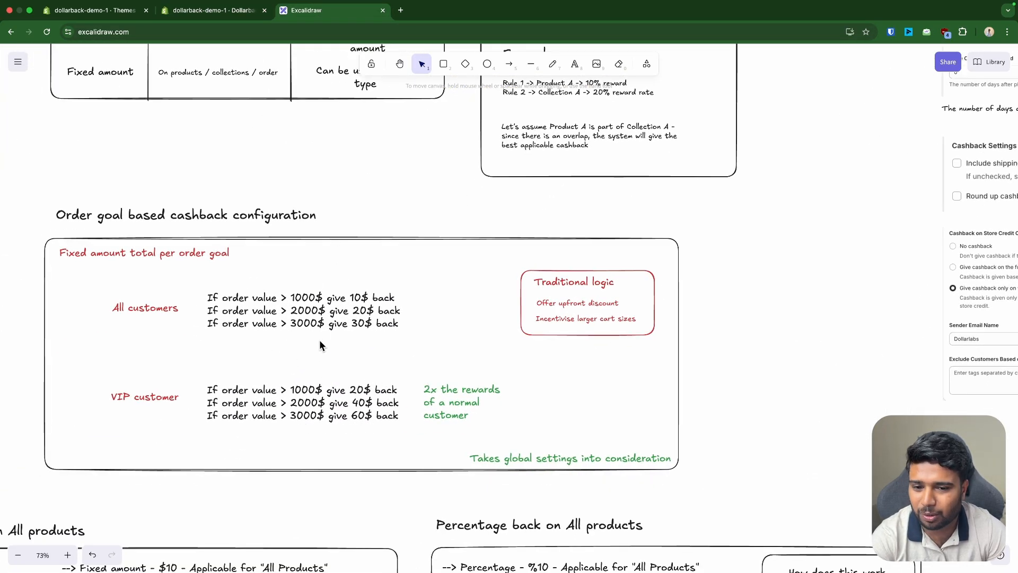
scroll(336, 436, "down", 5)
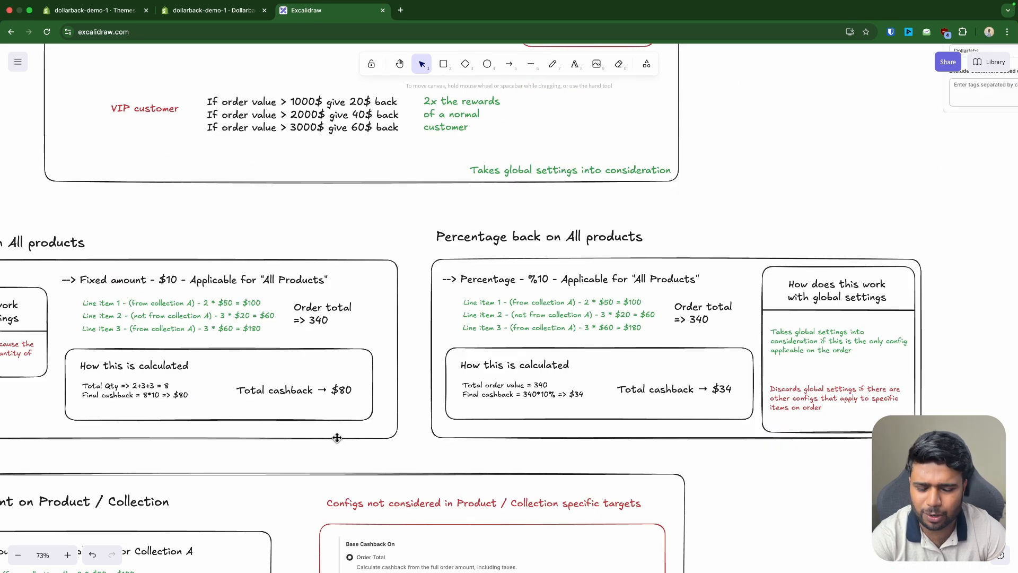
scroll(351, 284, "down", 1)
left_click_drag(622, 216, 624, 429)
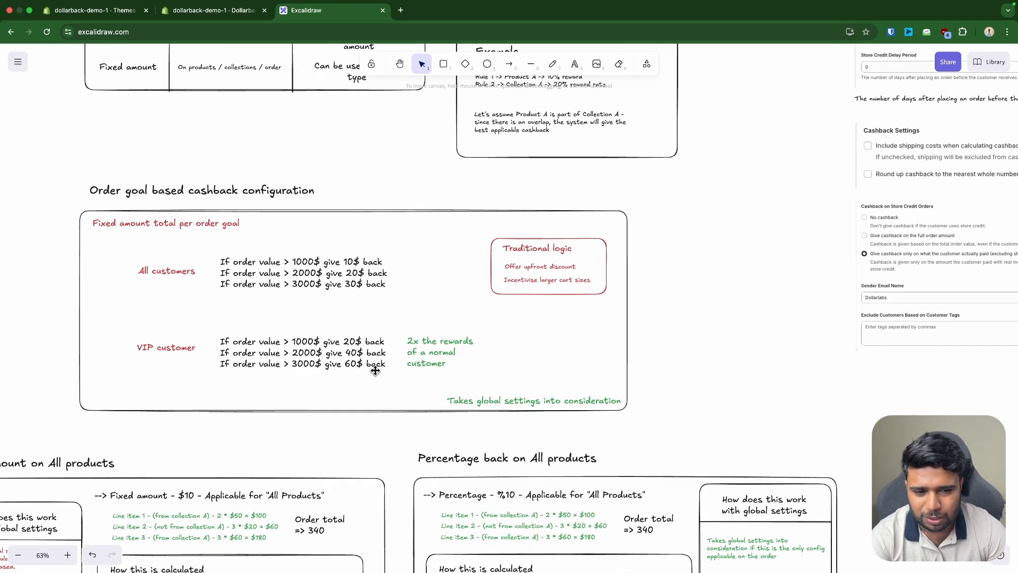
scroll(375, 370, "down", 3)
scroll(339, 464, "up", 2)
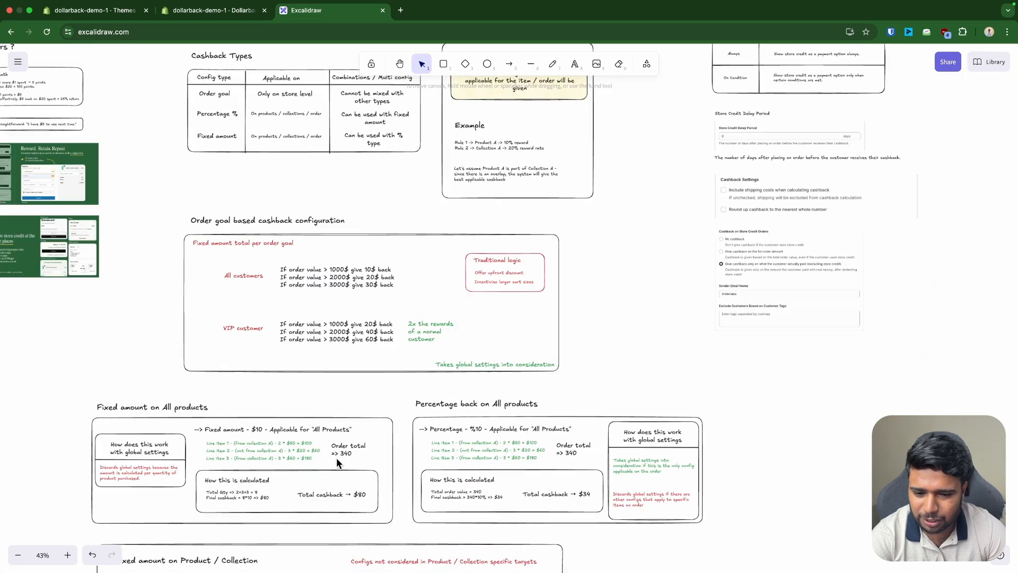
scroll(141, 386, "down", 7)
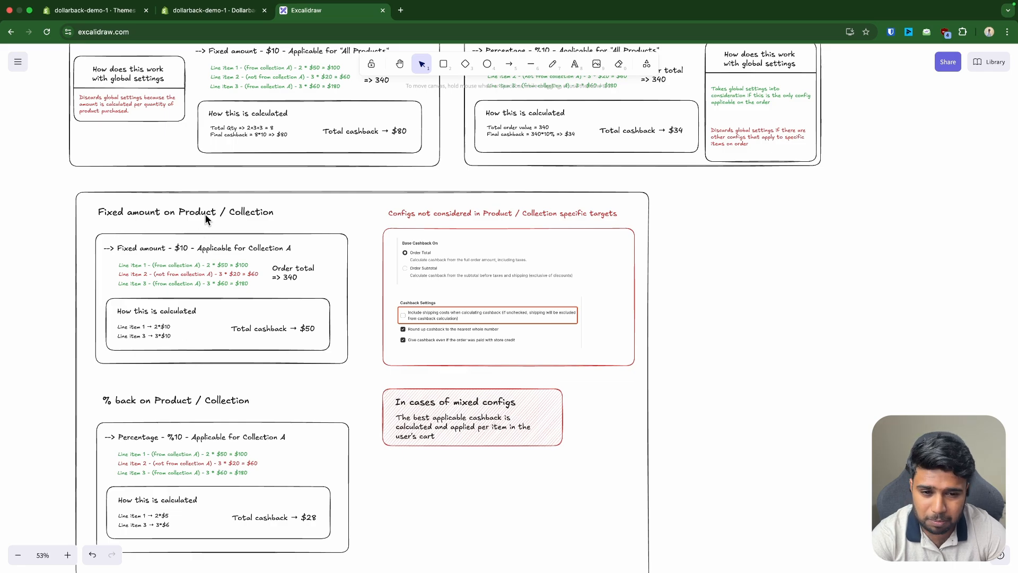
scroll(518, 387, "up", 3)
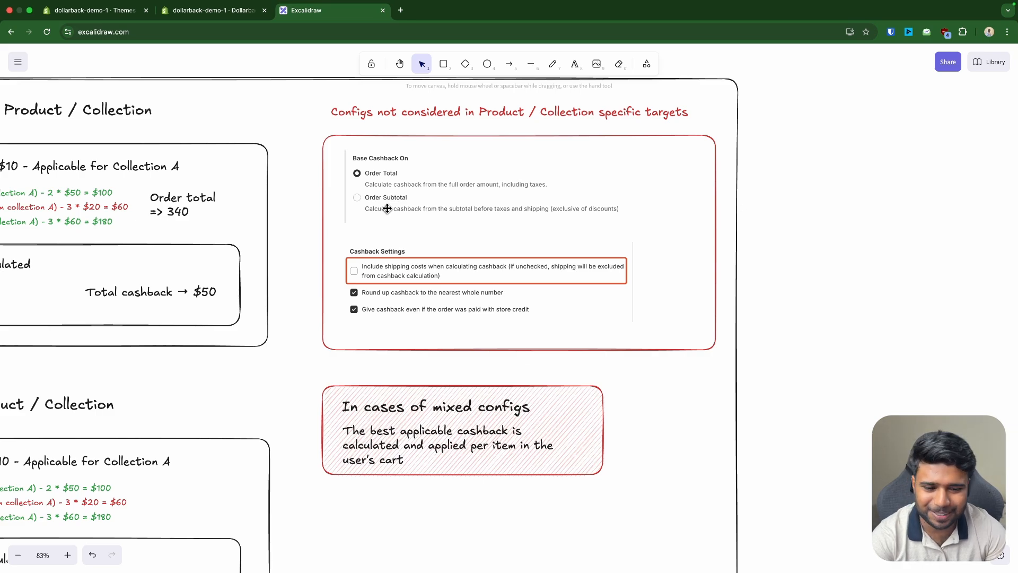
scroll(318, 207, "left", 5)
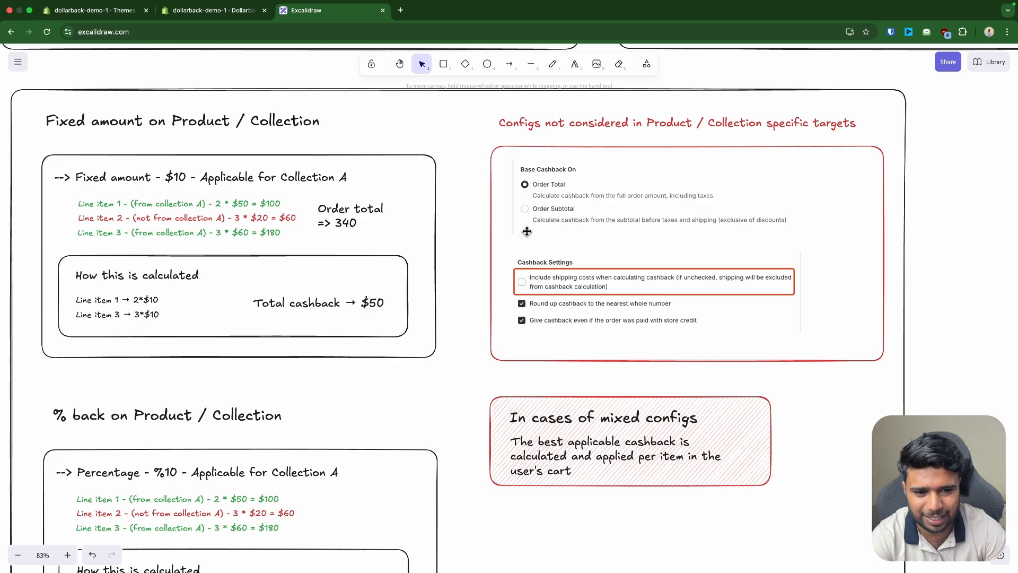
Return to the Dollarback settings and read the Store Credit Visibility section with the description of its Always option
left_click(214, 18)
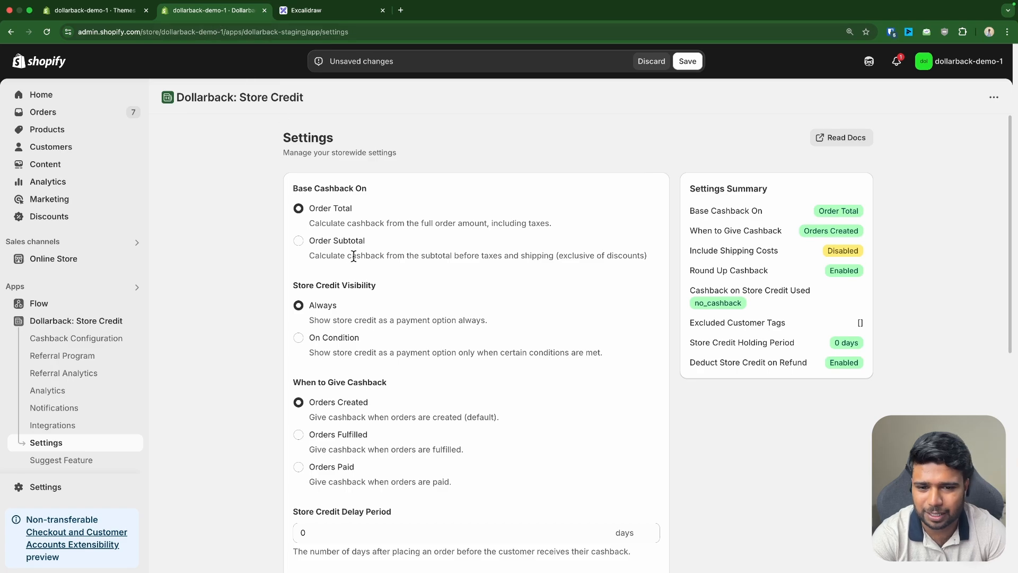
scroll(337, 297, "down", 2)
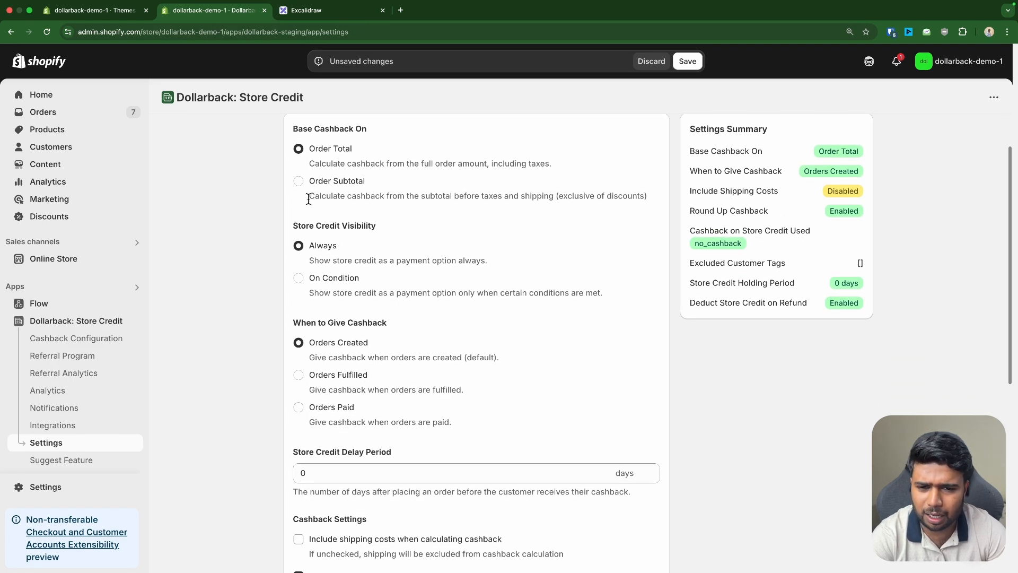
left_click_drag(295, 226, 389, 229)
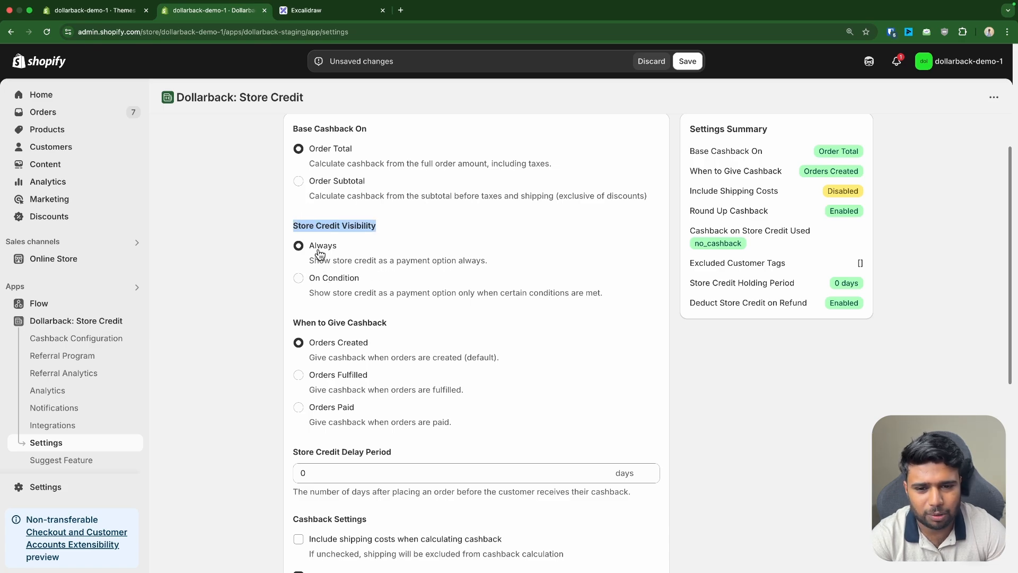
left_click_drag(308, 260, 477, 259)
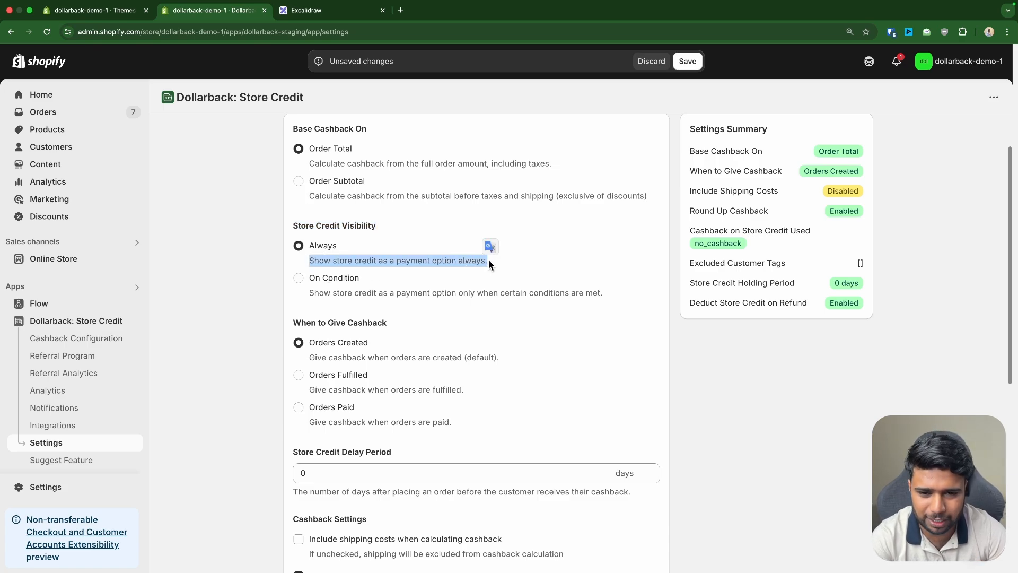
Open the online store and view the store credit payment method in the customer's account profile
left_click(137, 258)
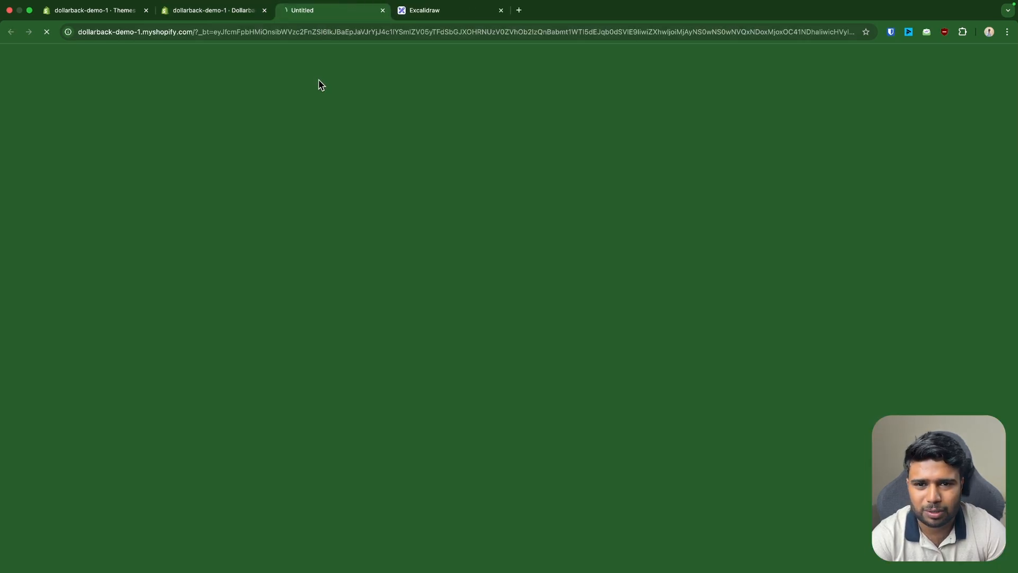
left_click(215, 10)
left_click(299, 10)
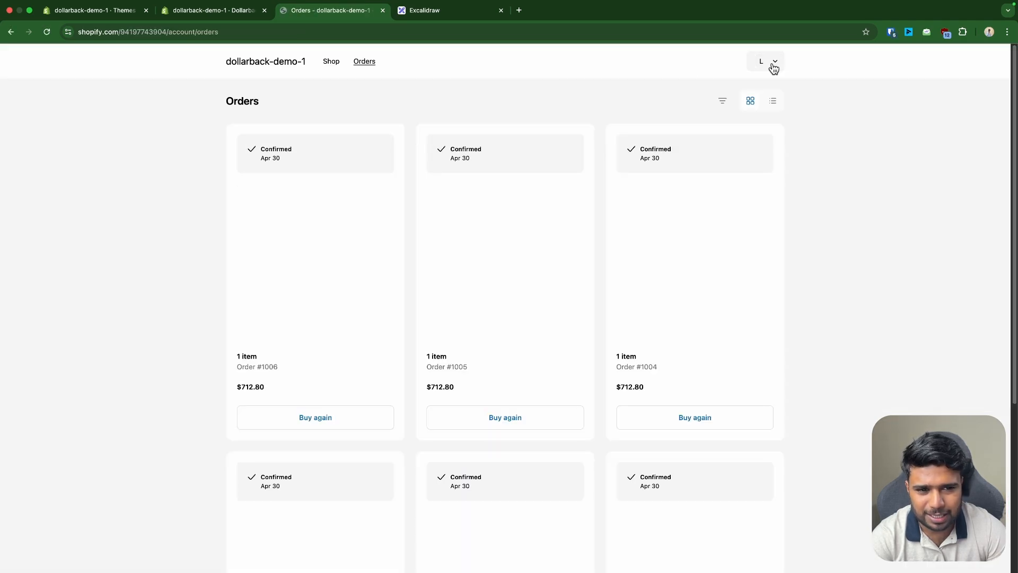
left_click(772, 62)
left_click(771, 125)
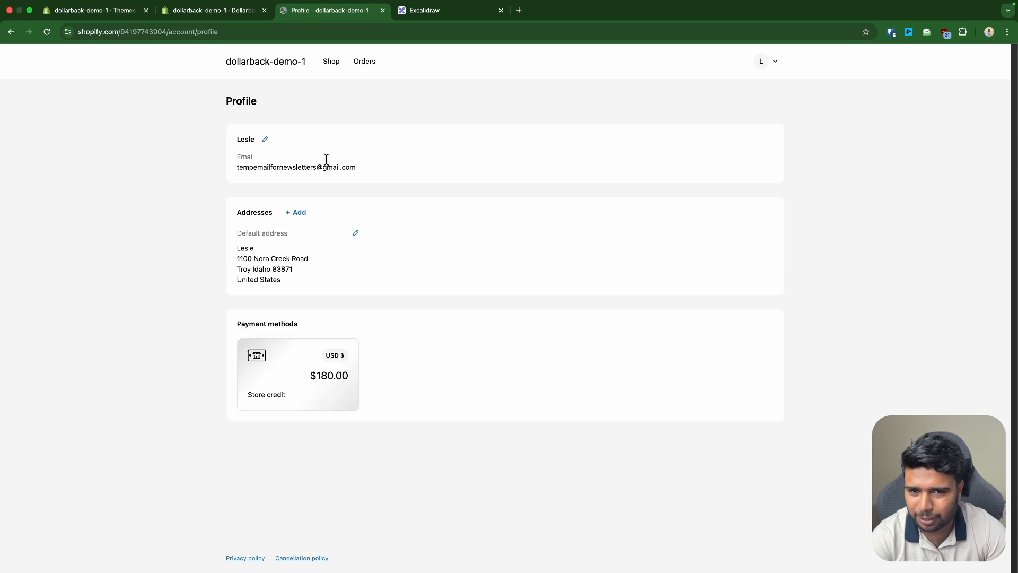
Start a direct purchase of The Collection Snowboard: Liquid and check the store credit payment option at checkout
left_click(331, 62)
scroll(407, 294, "down", 10)
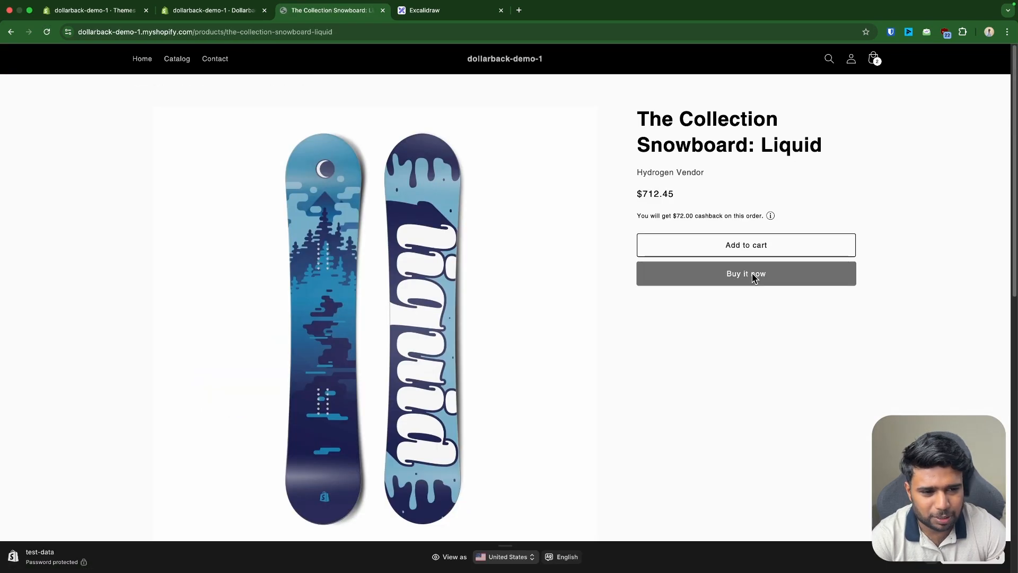
left_click(746, 273)
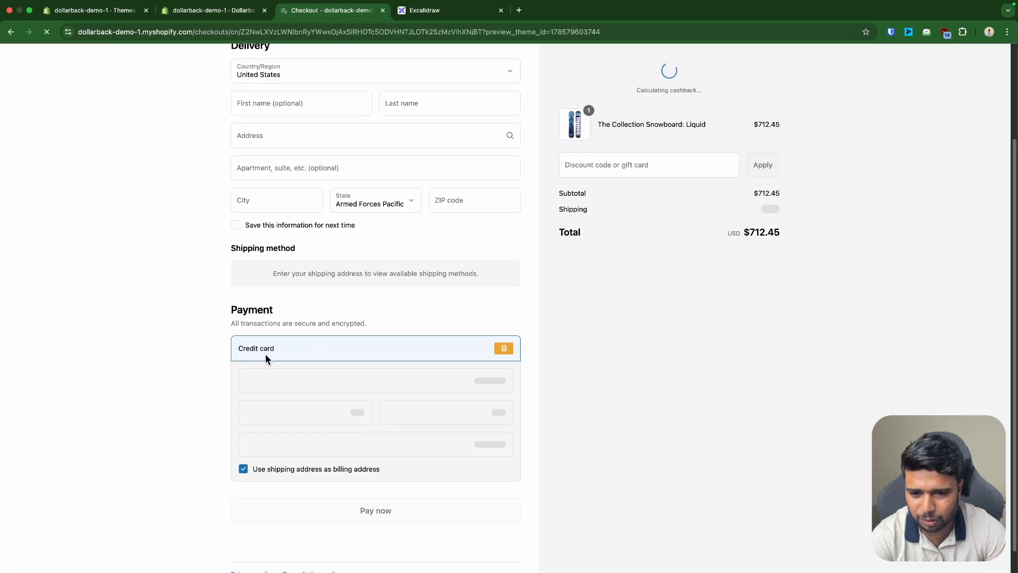
left_click(372, 127)
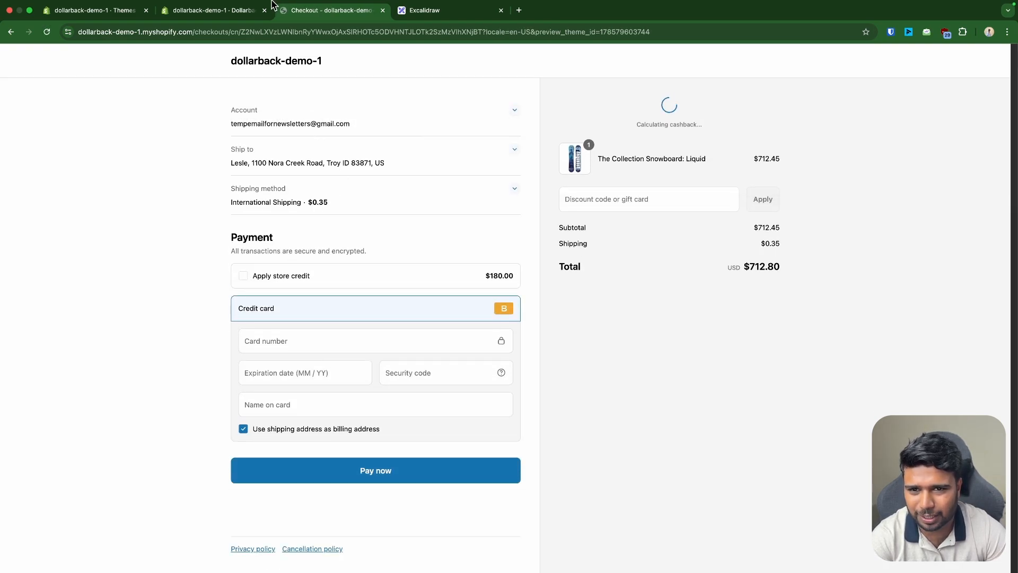
left_click_drag(597, 159, 784, 161)
In the Dollarback settings, set Store Credit Visibility to On Condition with Cart Total >= 1000 and save
left_click(214, 11)
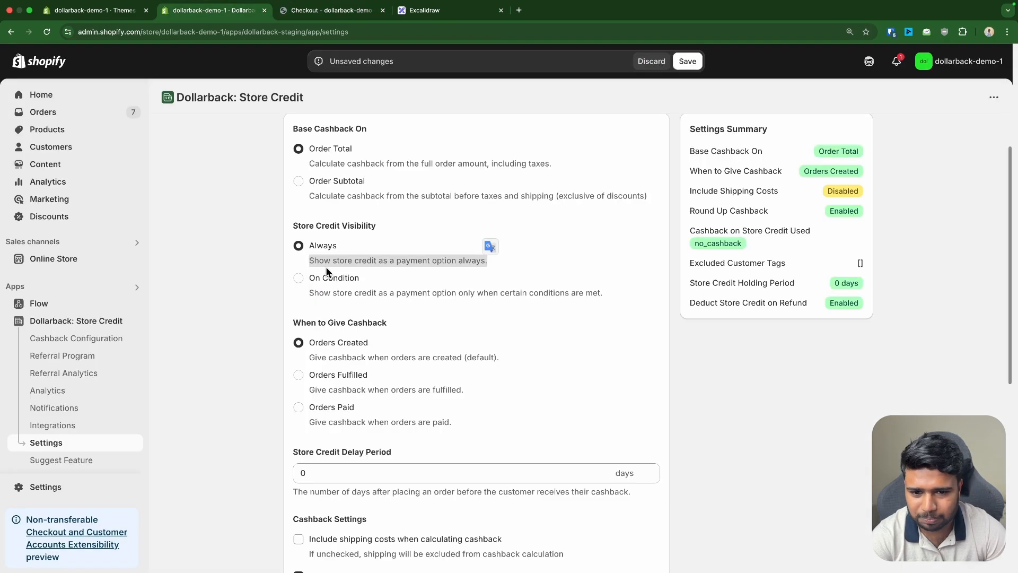
left_click(344, 358)
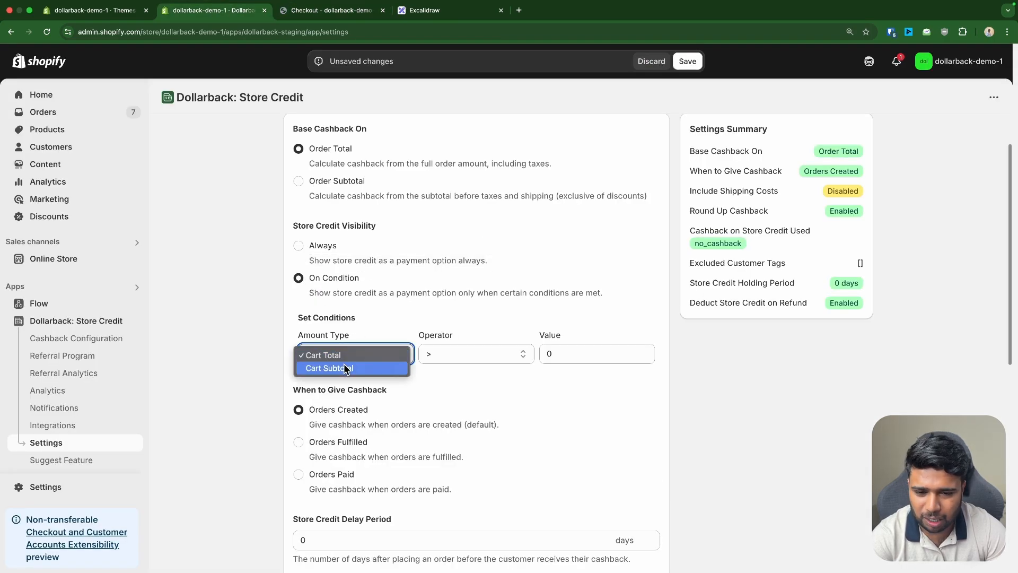
left_click(450, 355)
left_click(448, 354)
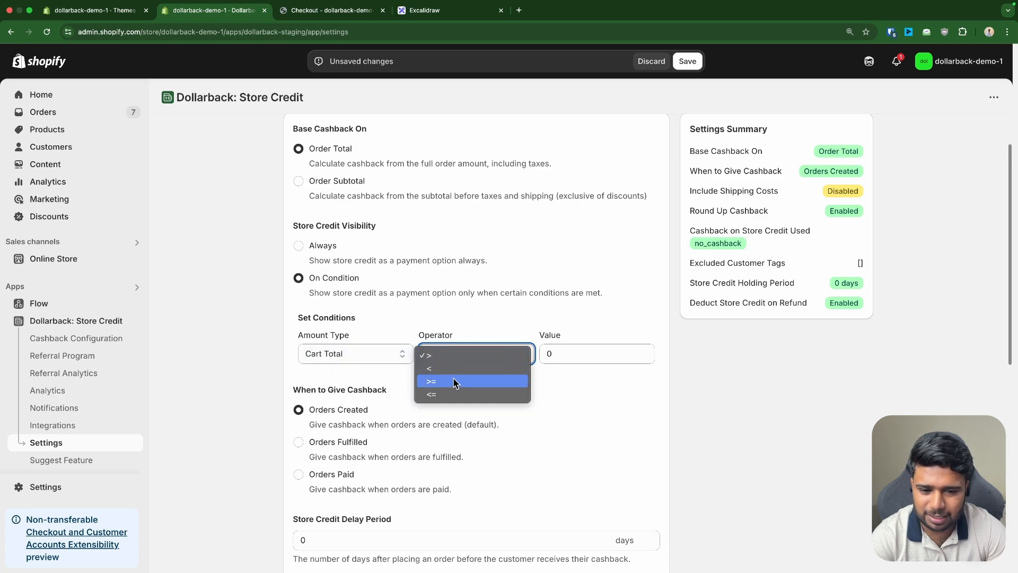
left_click(573, 352)
left_click(574, 352)
left_click(439, 353)
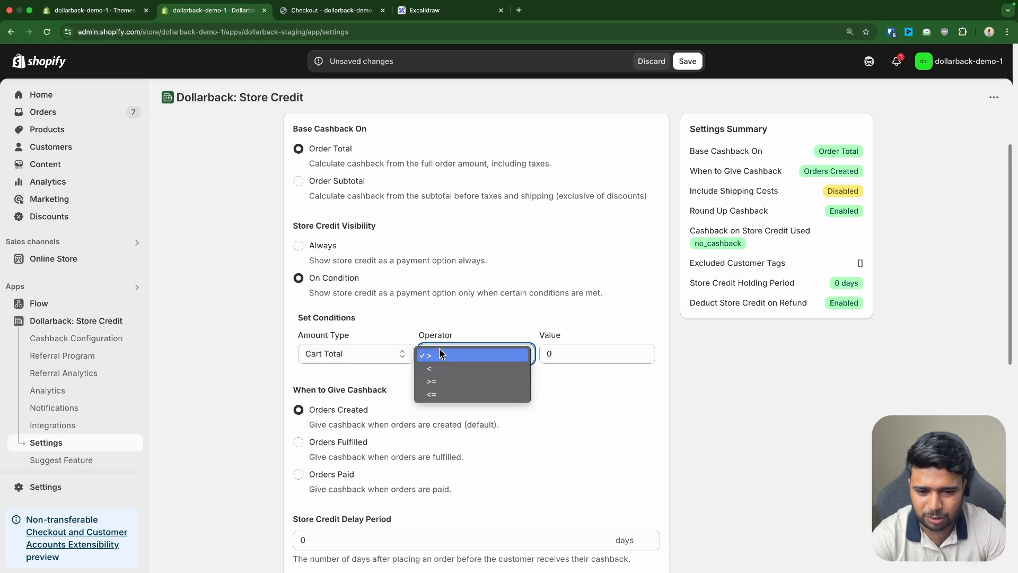
left_click(567, 346)
key("Tab")
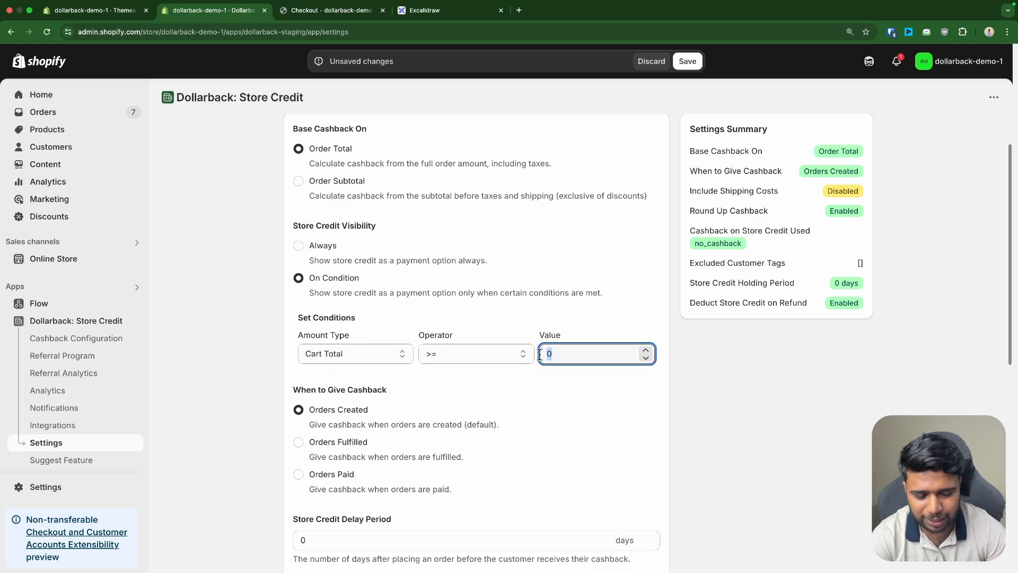
type("1000")
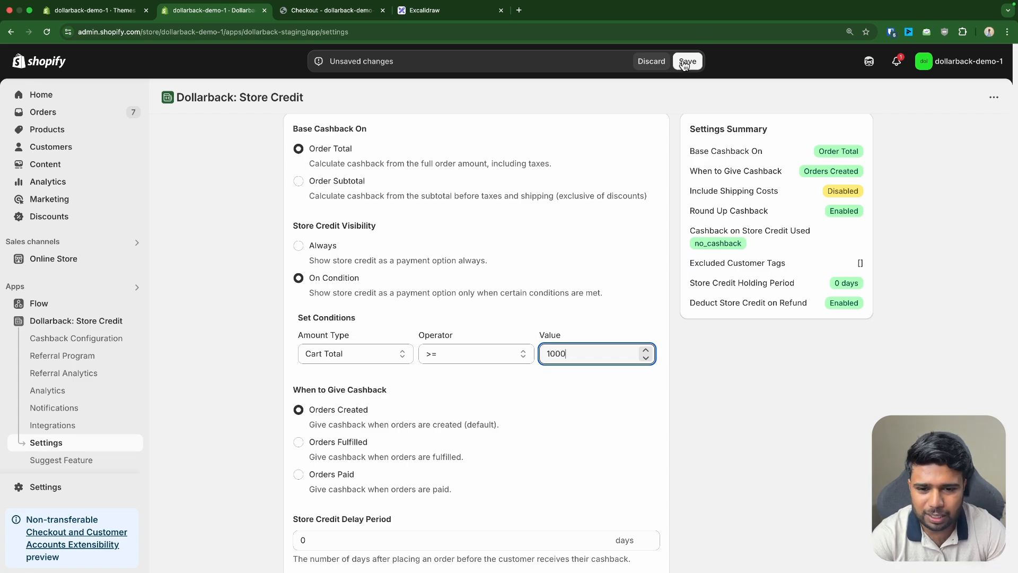
left_click(687, 61)
Reload the checkout for The Collection Snowboard: Liquid and check its payment section for the store credit option
left_click(318, 11)
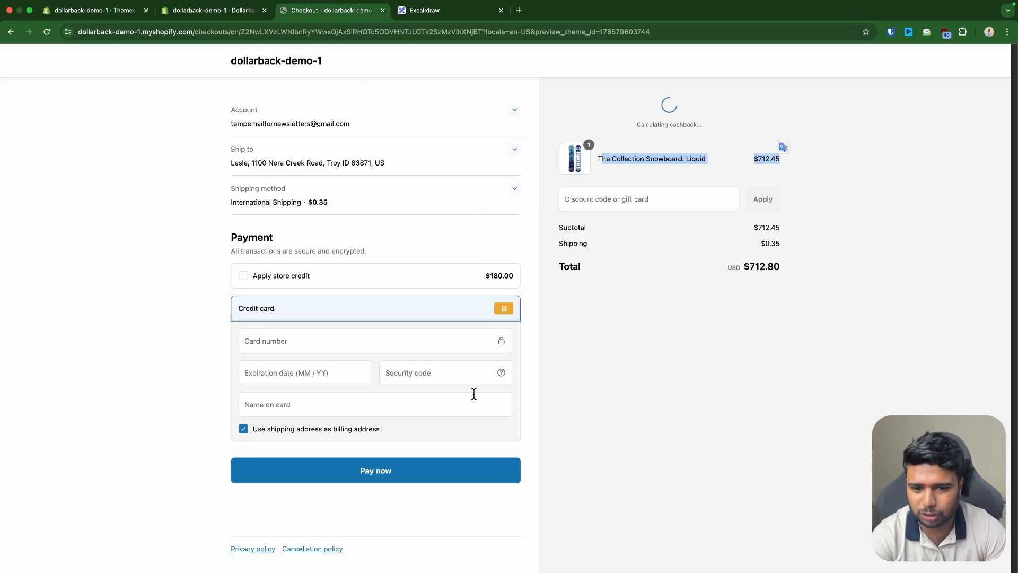
left_click(46, 33)
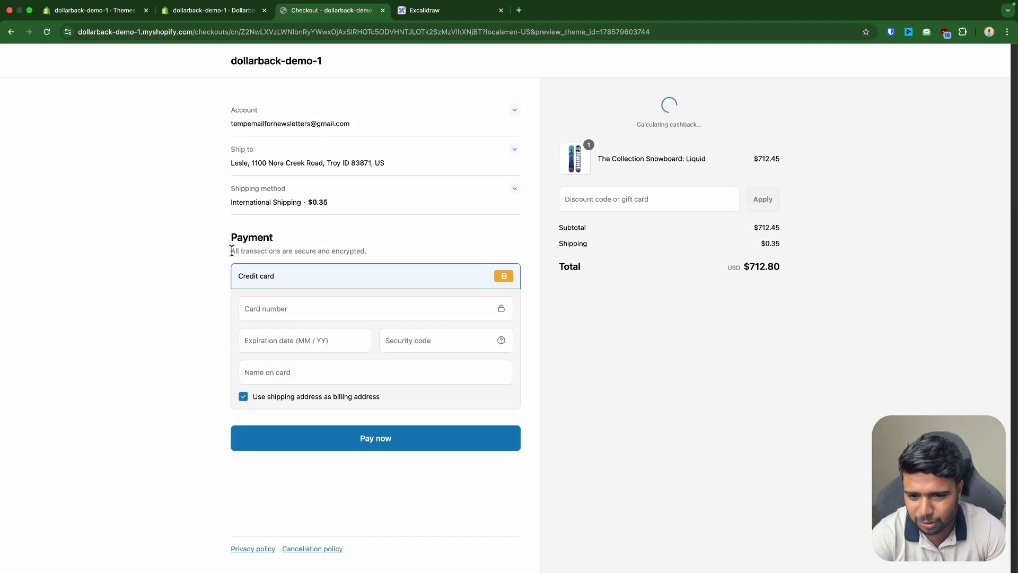
left_click_drag(232, 250, 376, 252)
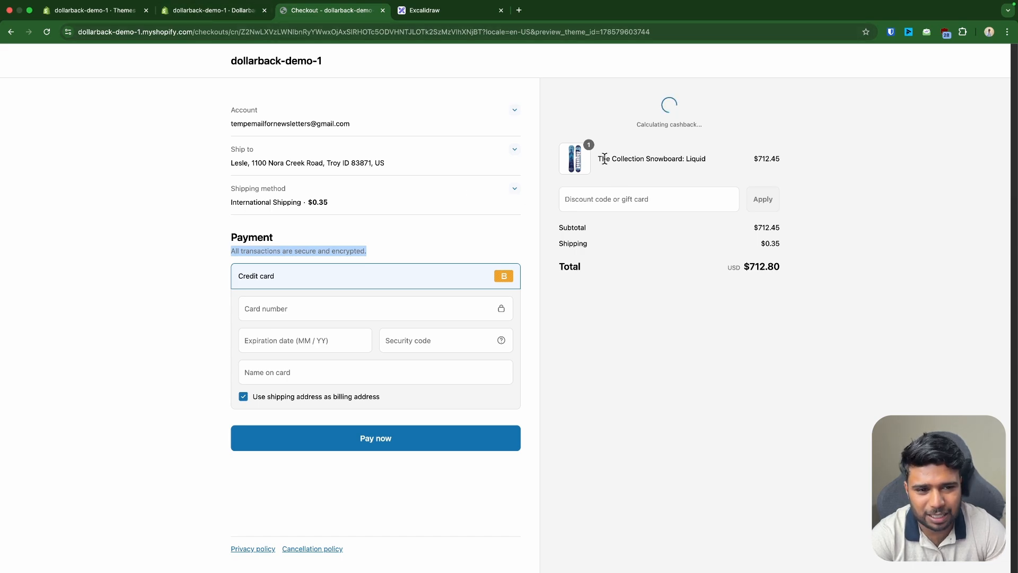
left_click_drag(601, 159, 714, 164)
triple_click(675, 161)
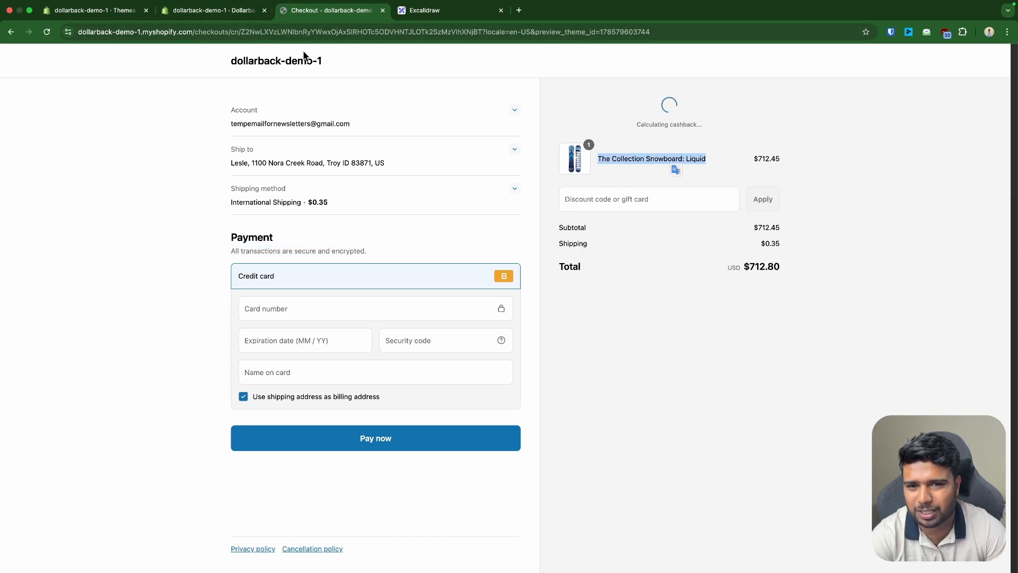
From the storefront home page, bring the cart to three snowboards and check the store credit option at checkout
left_click(281, 74)
left_click(286, 68)
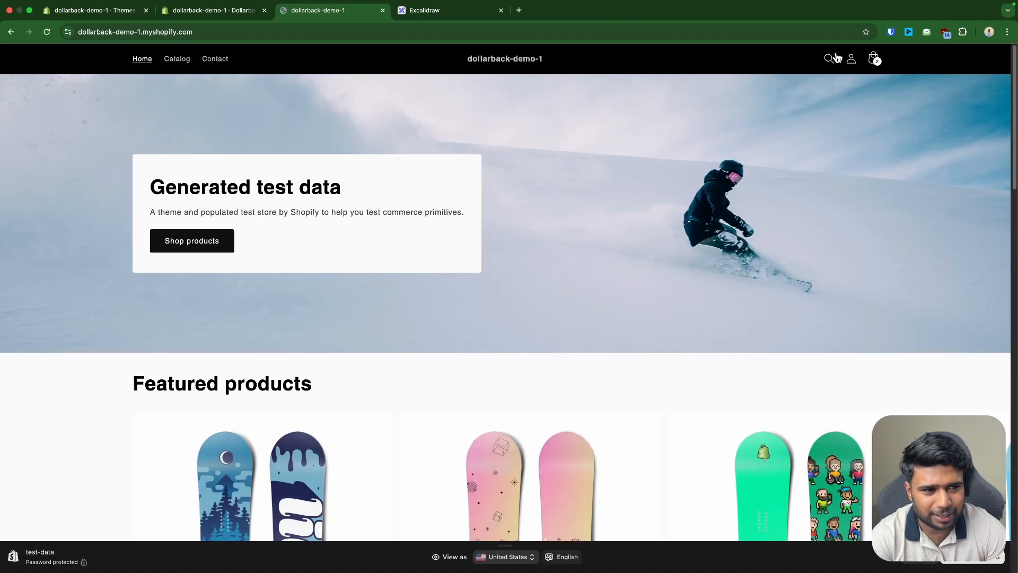
left_click(875, 60)
left_click(950, 168)
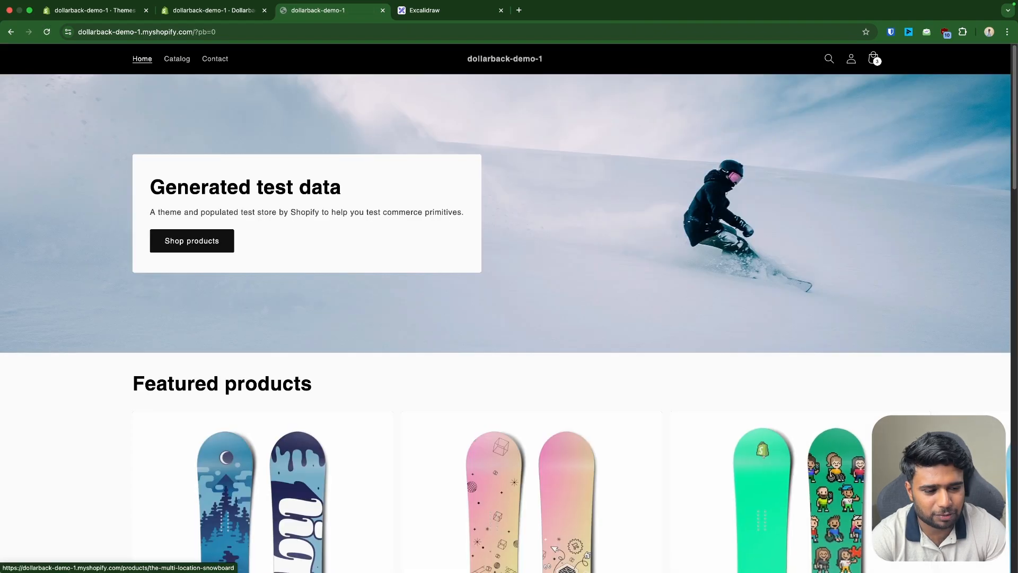
left_click(875, 59)
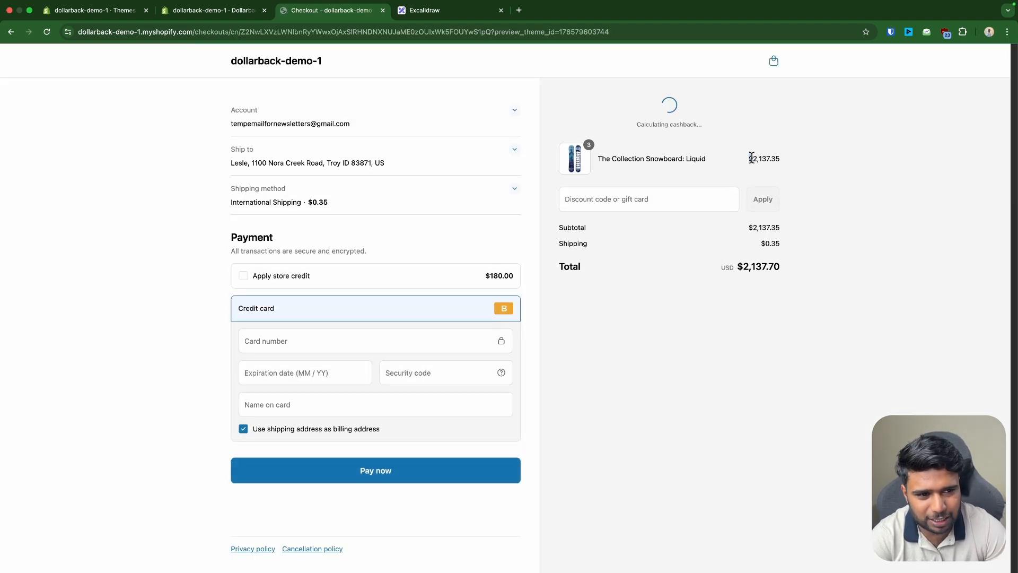
left_click_drag(752, 157, 790, 162)
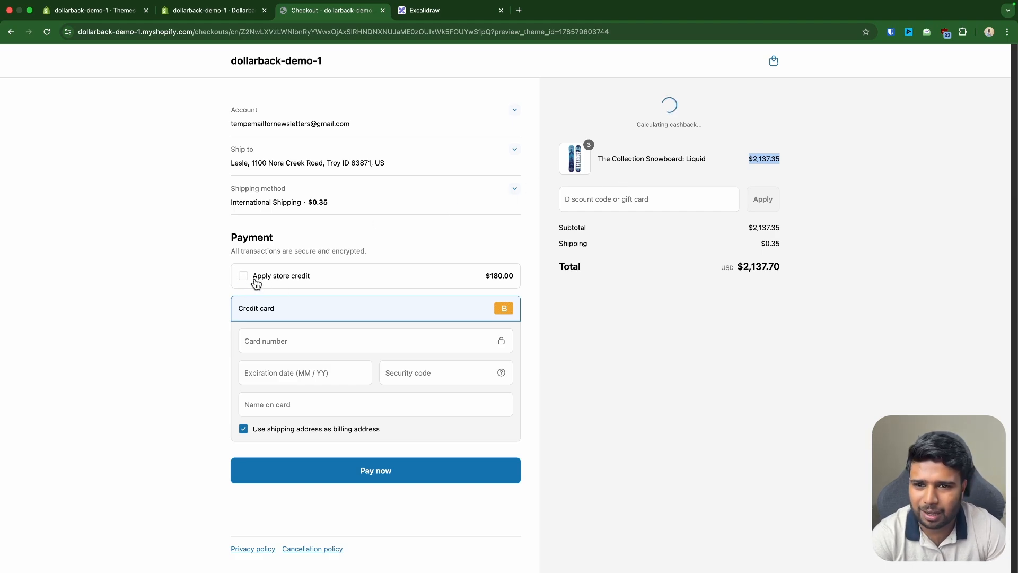
Return to the Dollarback settings and read the When to Give Cashback section and its Orders Created option
left_click(245, 11)
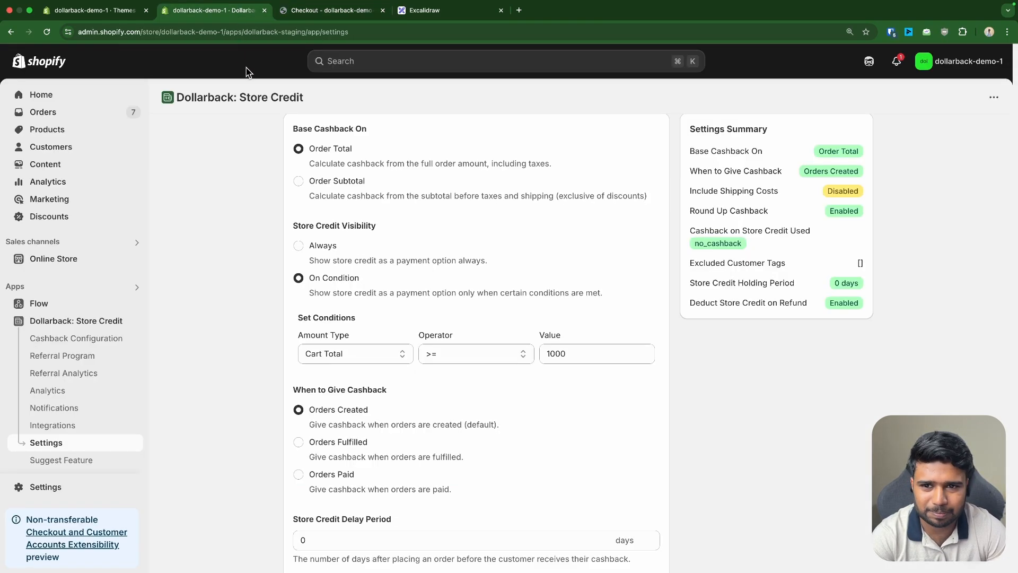
scroll(383, 273, "down", 3)
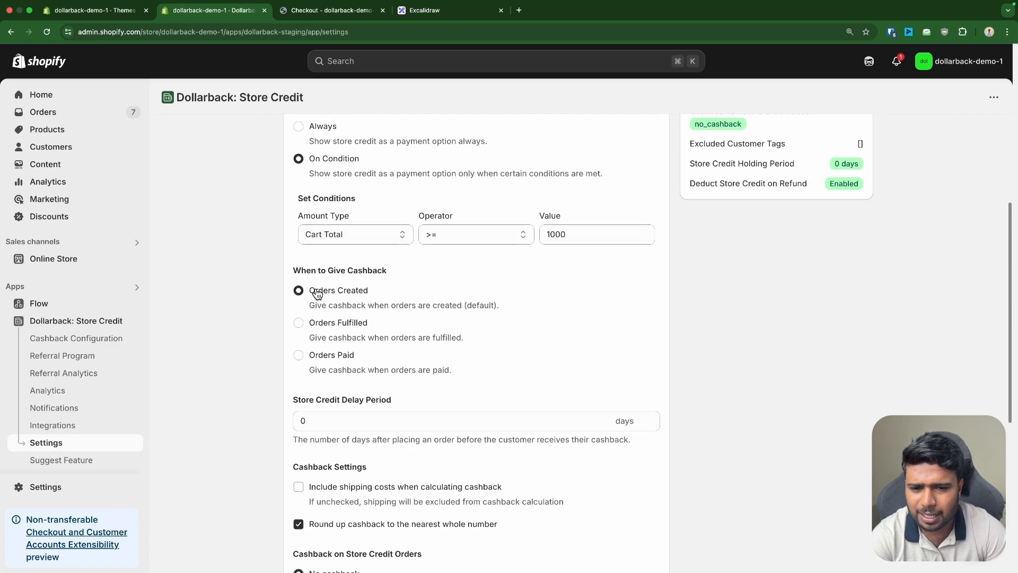
left_click_drag(288, 270, 465, 376)
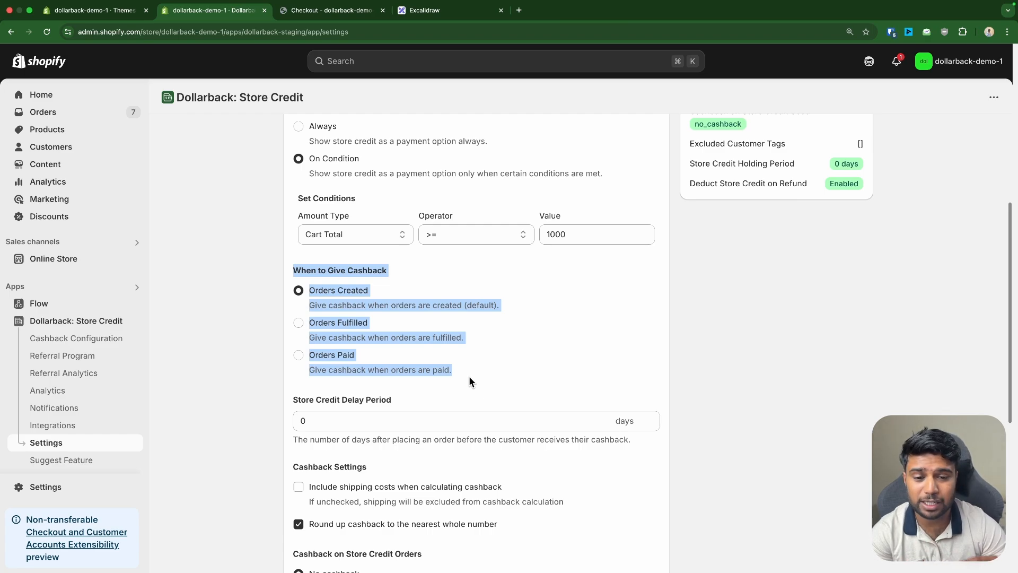
triple_click(328, 269)
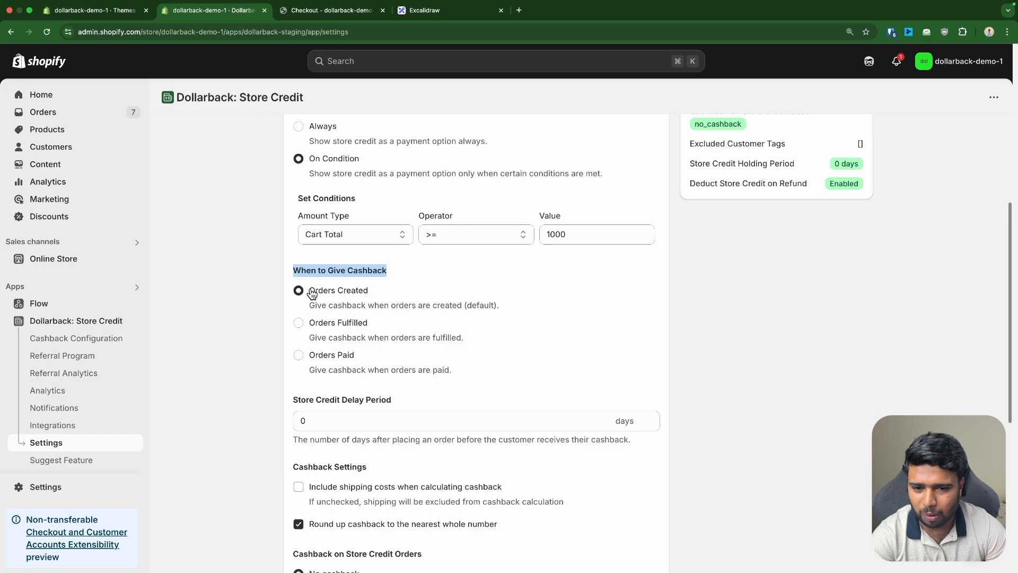
left_click_drag(311, 292, 387, 285)
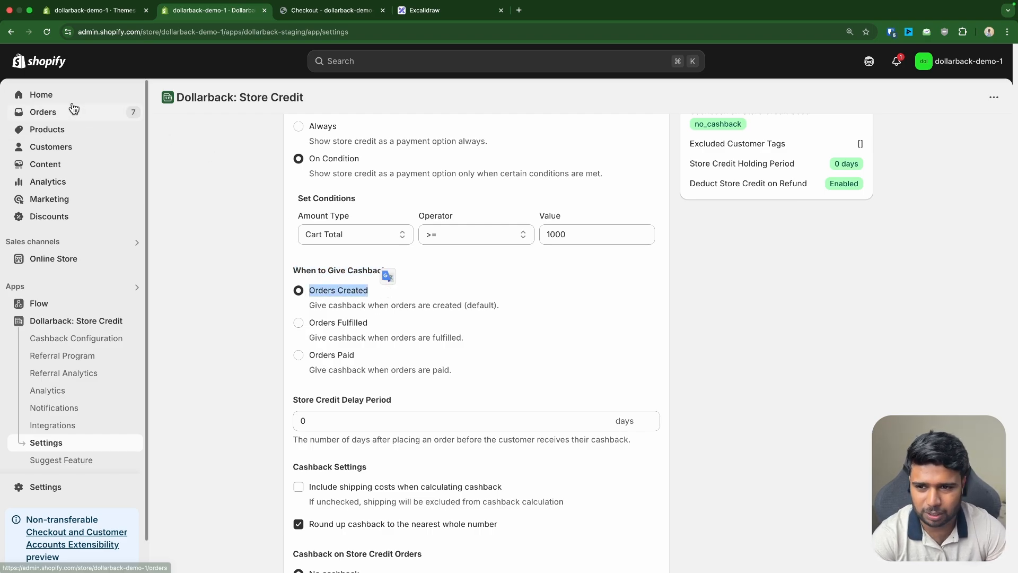
Open the store's Orders page in a separate browser tab beside the Dollarback settings, keeping the settings in view
left_click(89, 114, "super")
left_click_drag(473, 17, 366, 18)
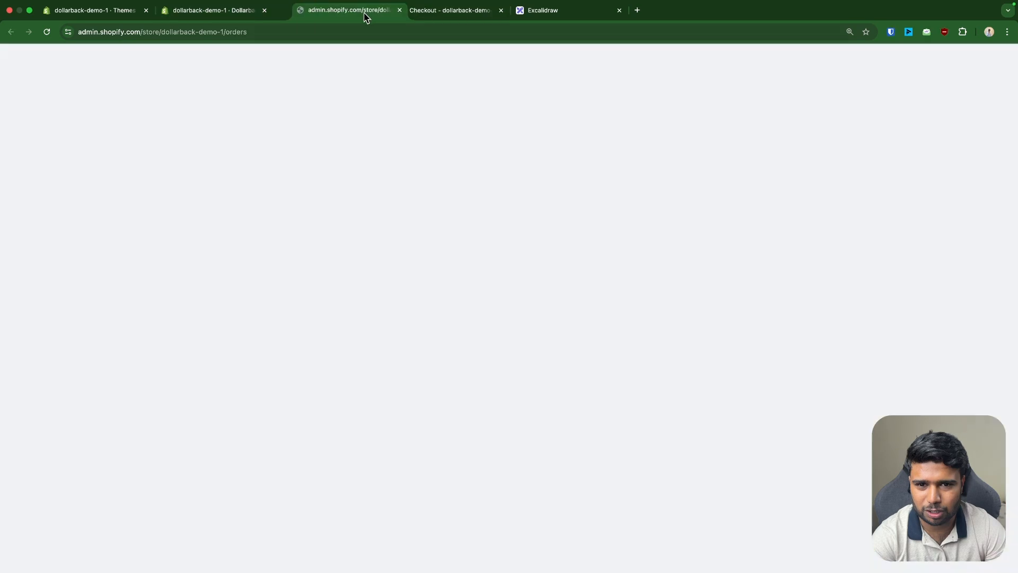
left_click(206, 11)
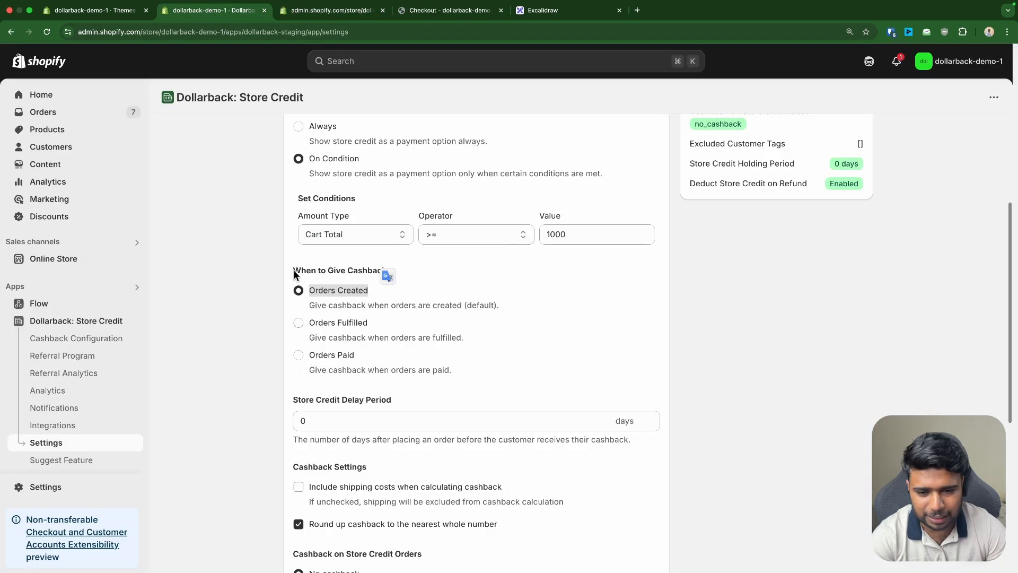
Read the Orders Fulfilled cashback option and examine the fulfillment actions available for the newest order in the Orders list
left_click_drag(293, 270, 394, 274)
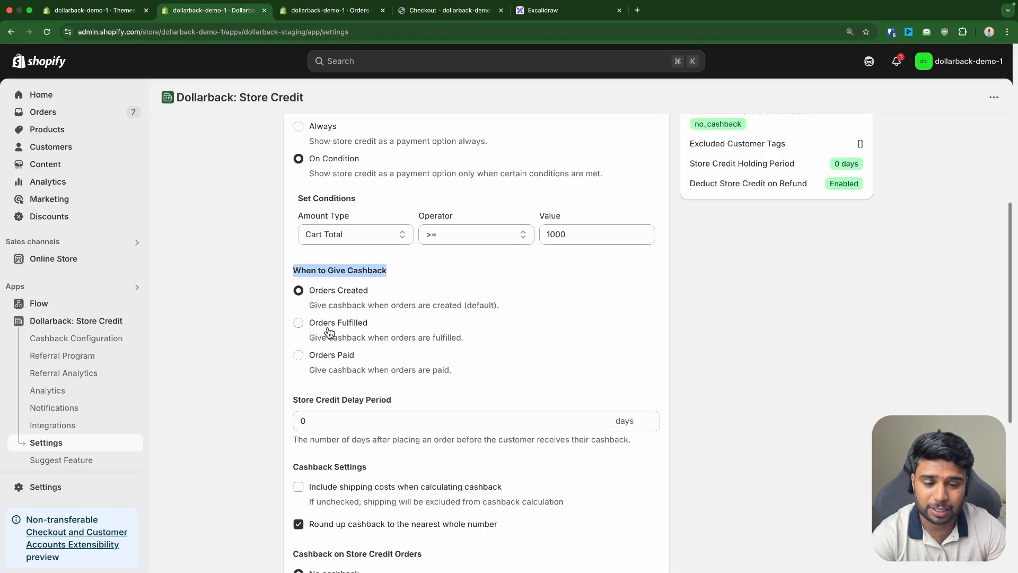
left_click_drag(305, 327, 461, 348)
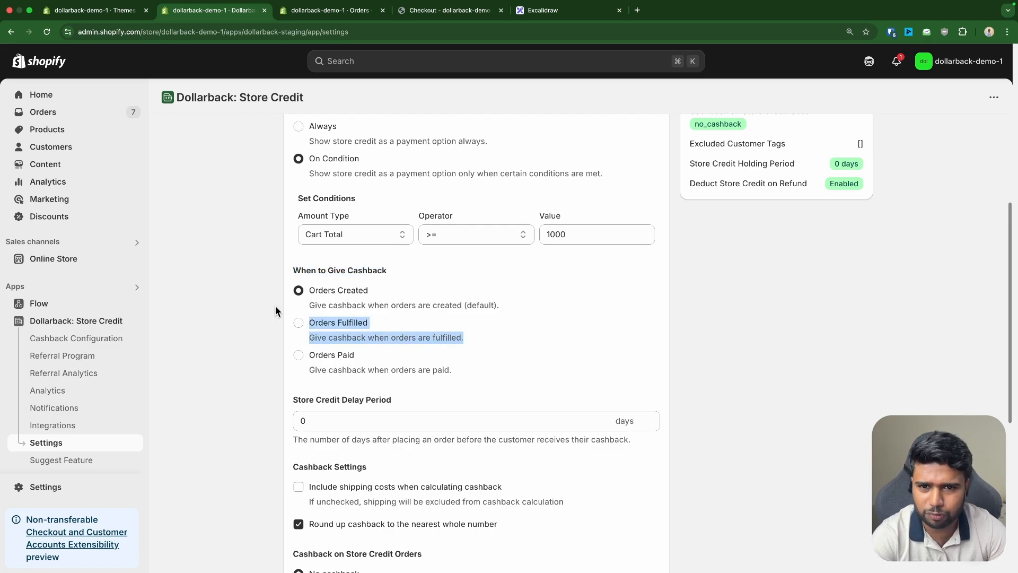
left_click(329, 10)
left_click(172, 176)
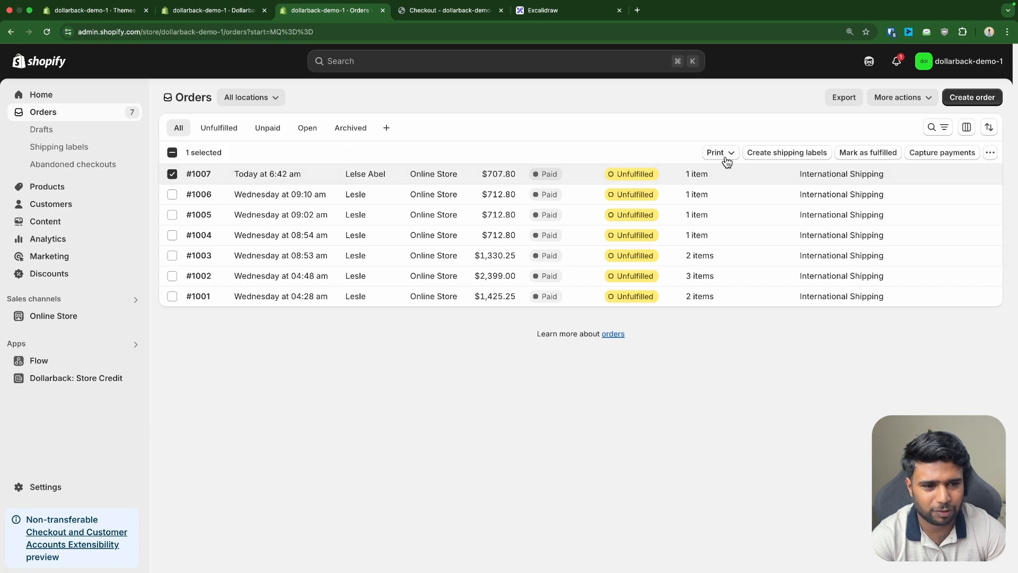
left_click(229, 15)
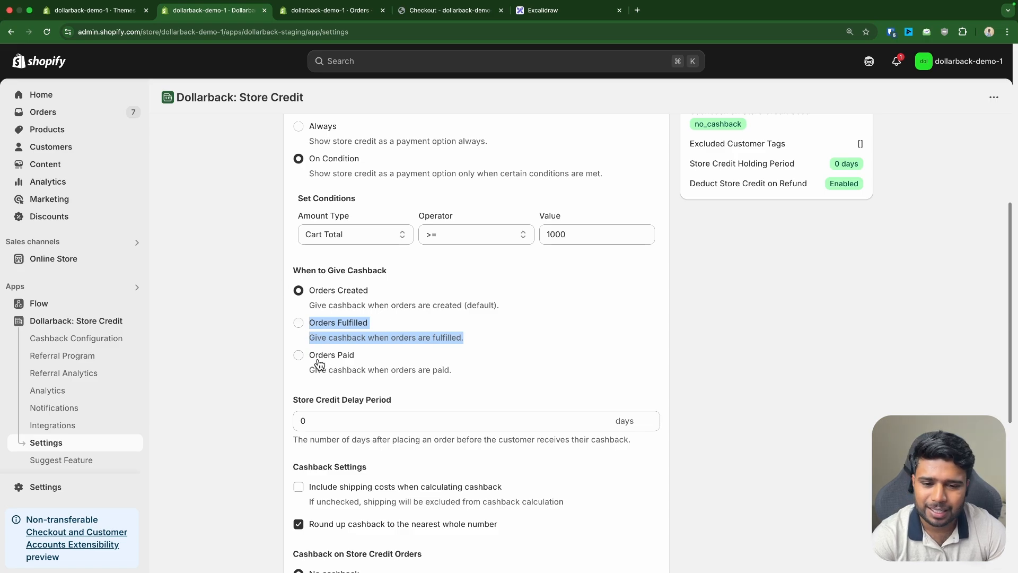
Set When to Give Cashback to Orders Paid and check the payment status column in the Orders list
left_click_drag(309, 357, 469, 377)
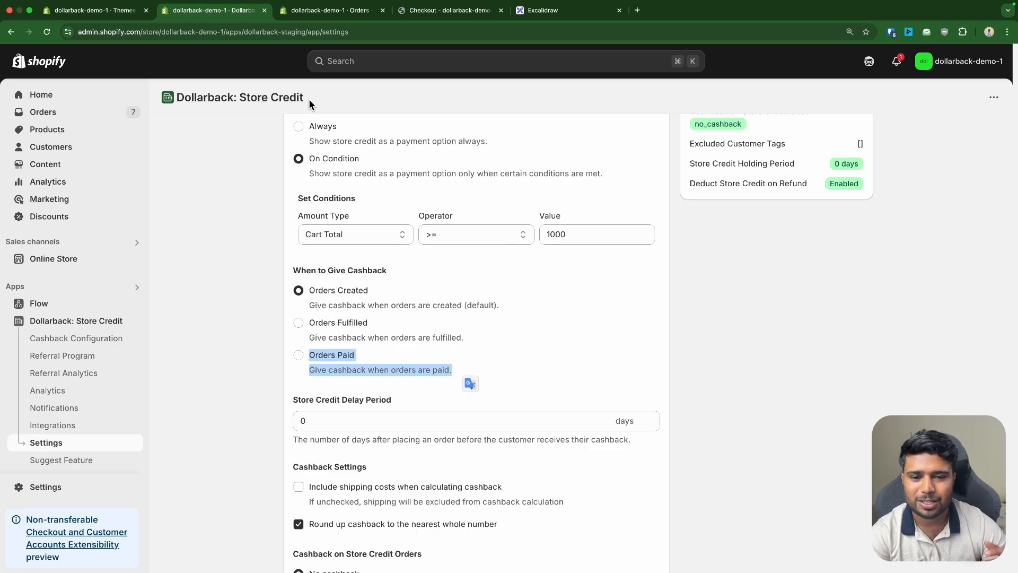
left_click(299, 354)
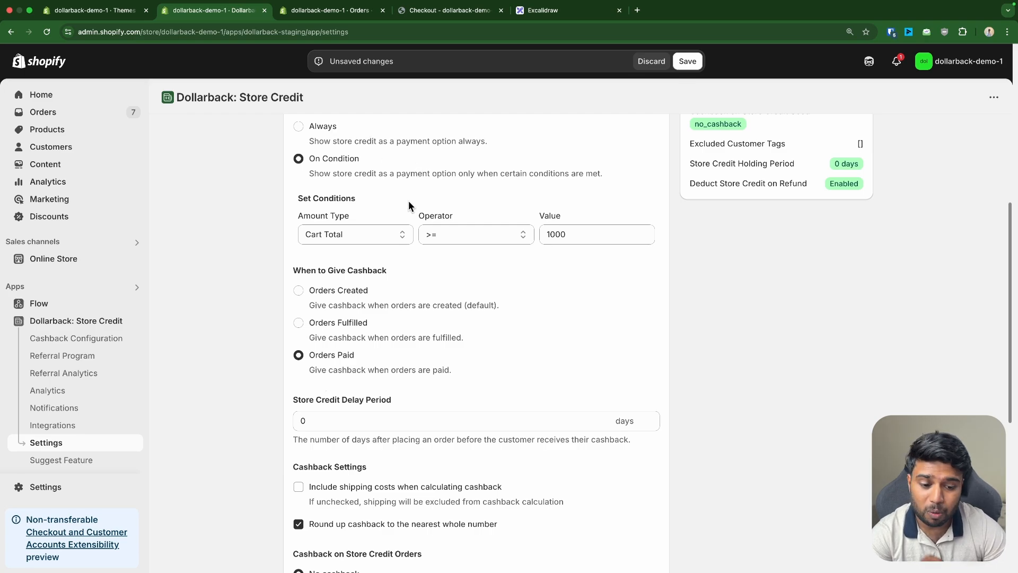
left_click(332, 11)
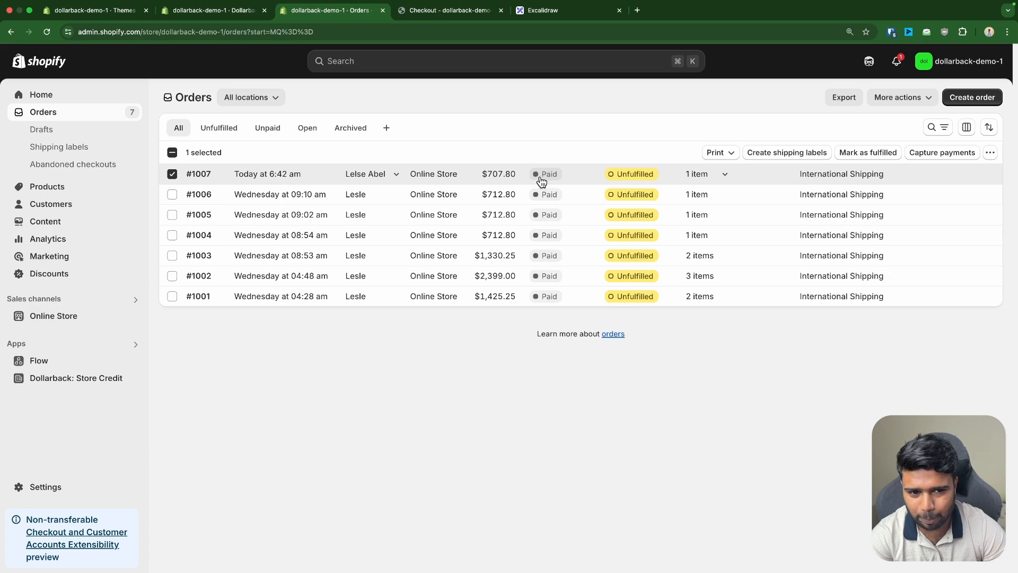
left_click(560, 178)
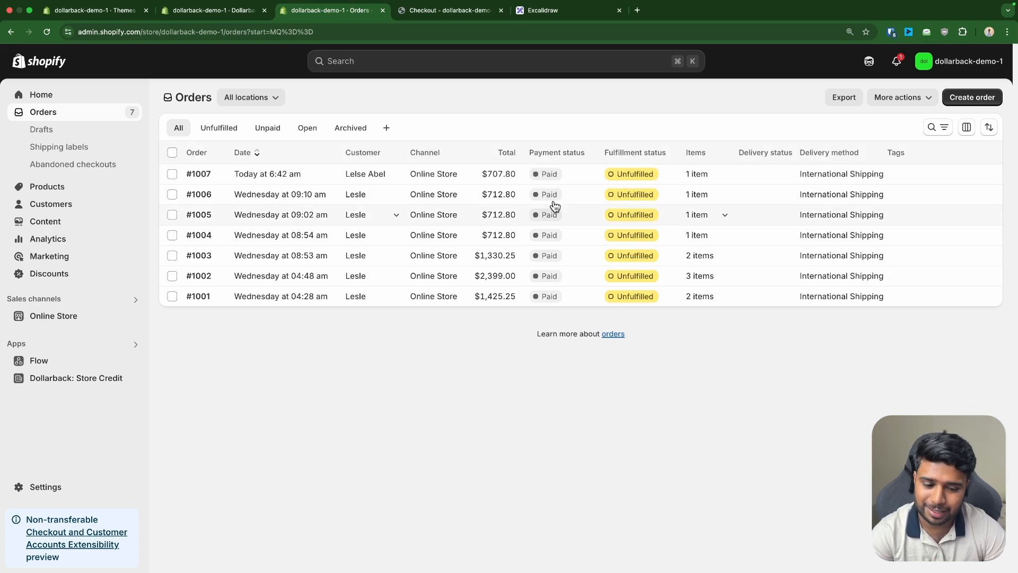
Return to the Dollarback settings and read the Store Credit Delay Period and Cashback Settings sections
left_click(223, 22)
scroll(307, 276, "down", 5)
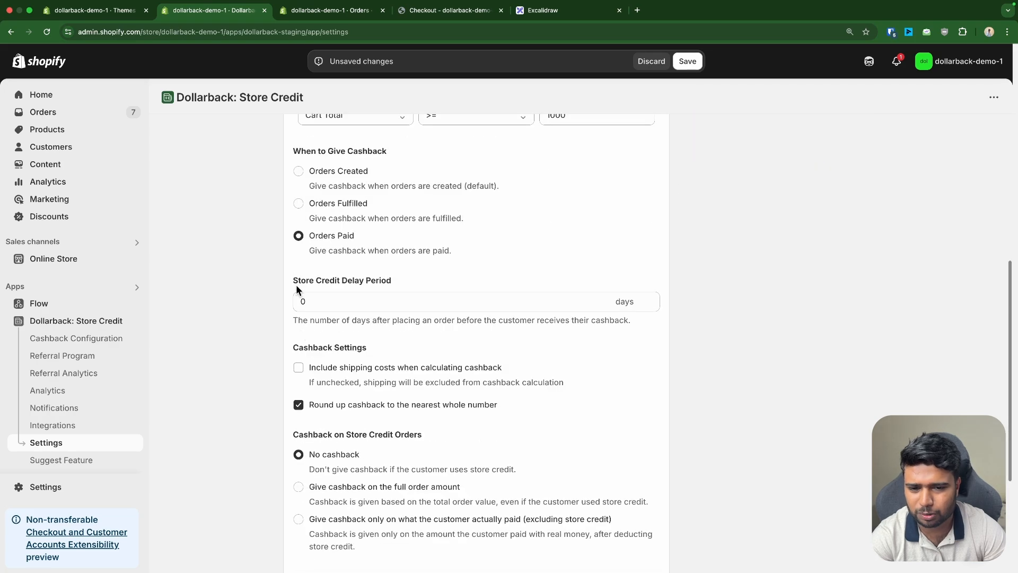
left_click_drag(295, 281, 288, 302)
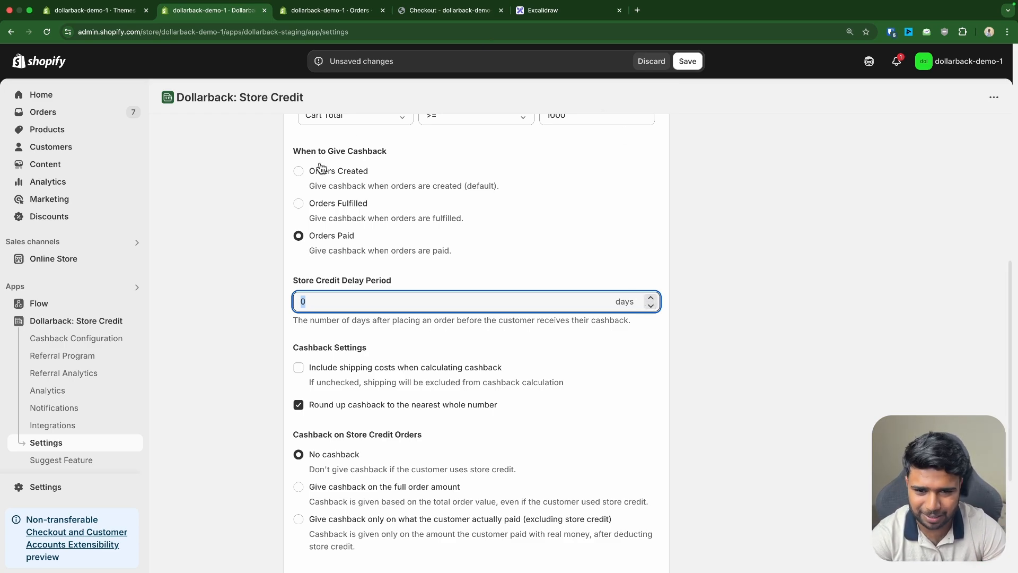
left_click_drag(293, 148, 480, 258)
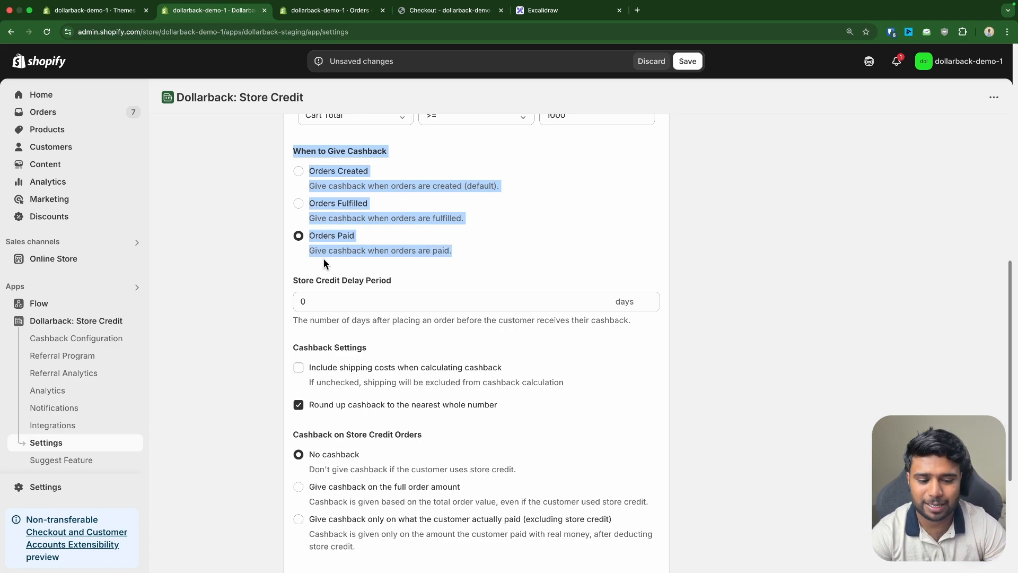
scroll(325, 259, "down", 2)
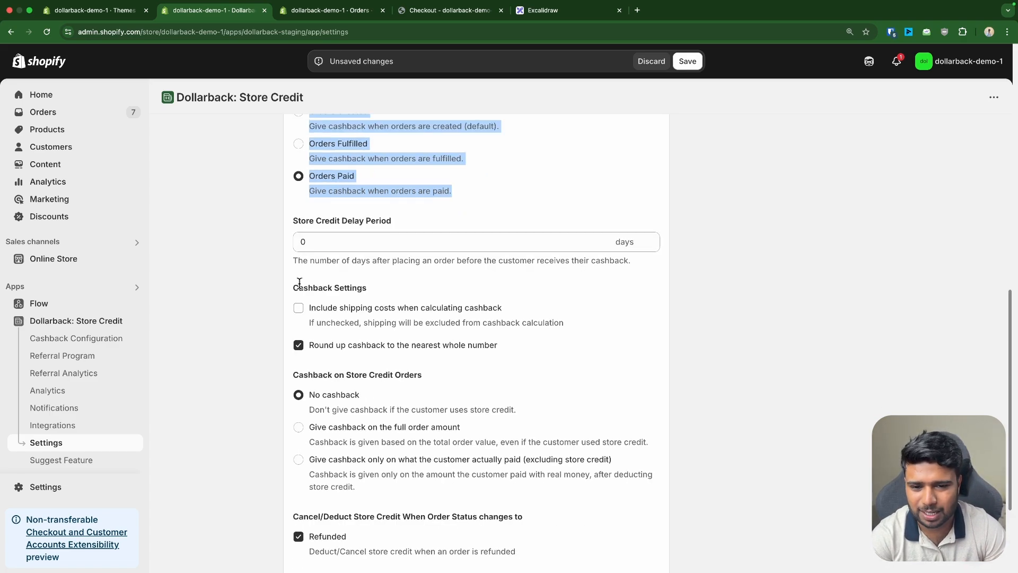
left_click_drag(294, 288, 400, 289)
scroll(319, 302, "down", 1)
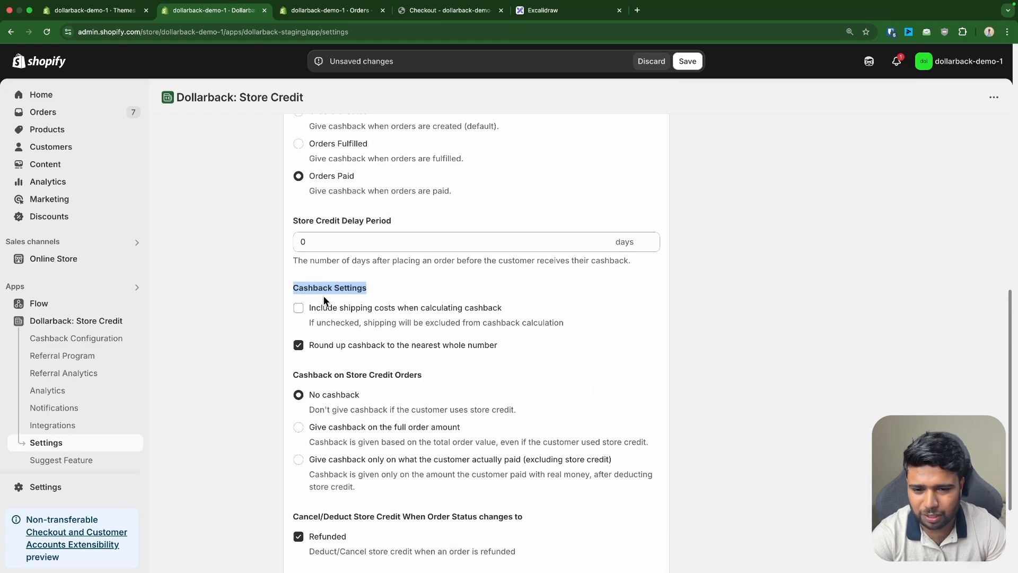
scroll(364, 304, "down", 1)
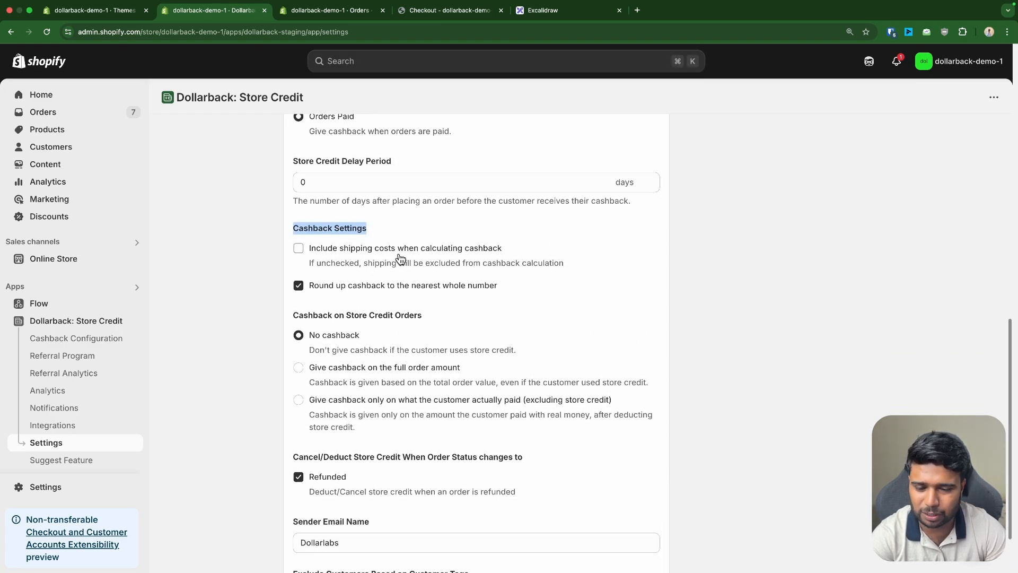
Compare the Order Total and Order Subtotal options under Base Cashback On with the shipping costs option under Cashback Settings
scroll(400, 258, "up", 6)
scroll(362, 298, "down", 4)
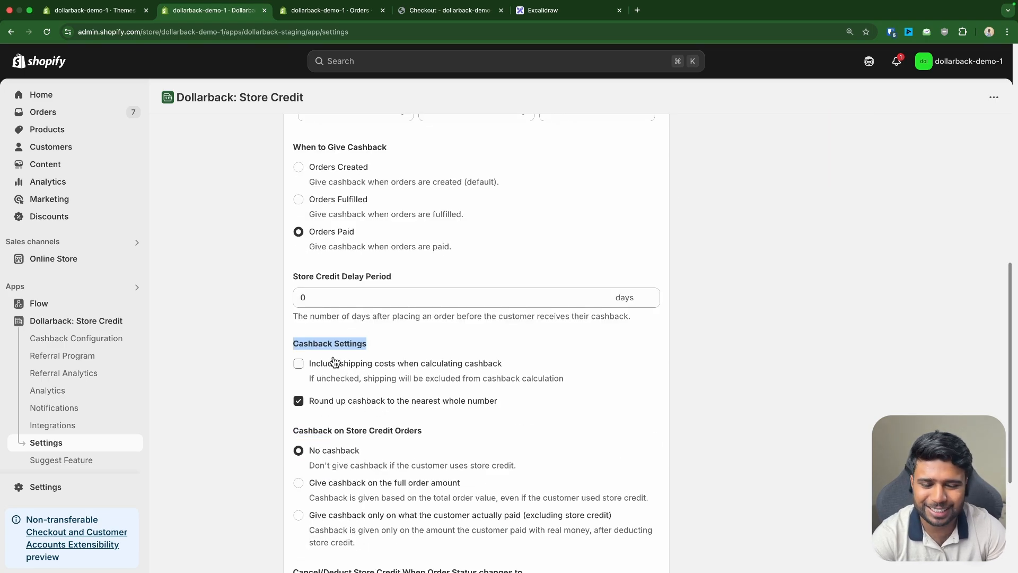
scroll(333, 362, "up", 6)
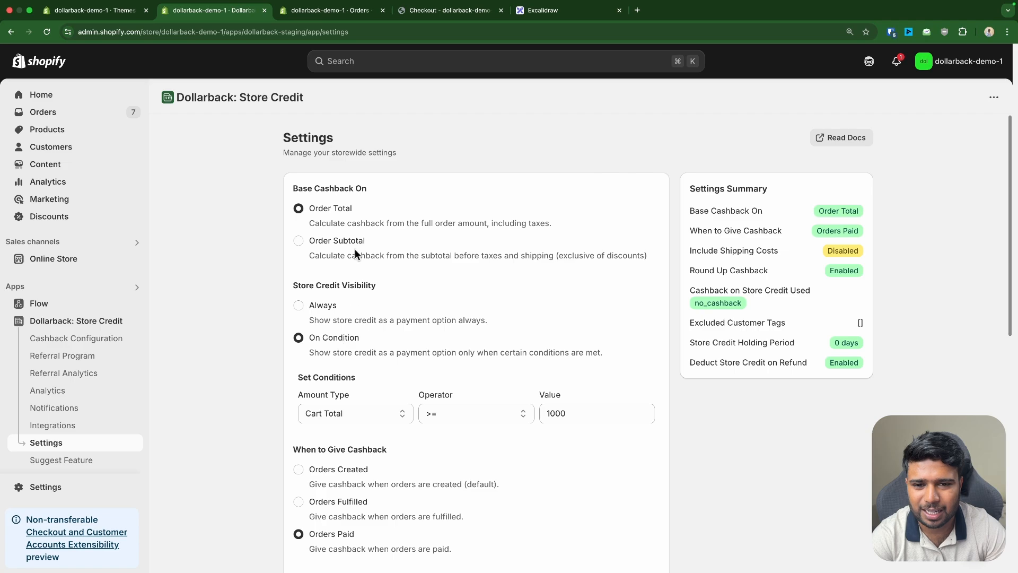
left_click_drag(292, 189, 344, 195)
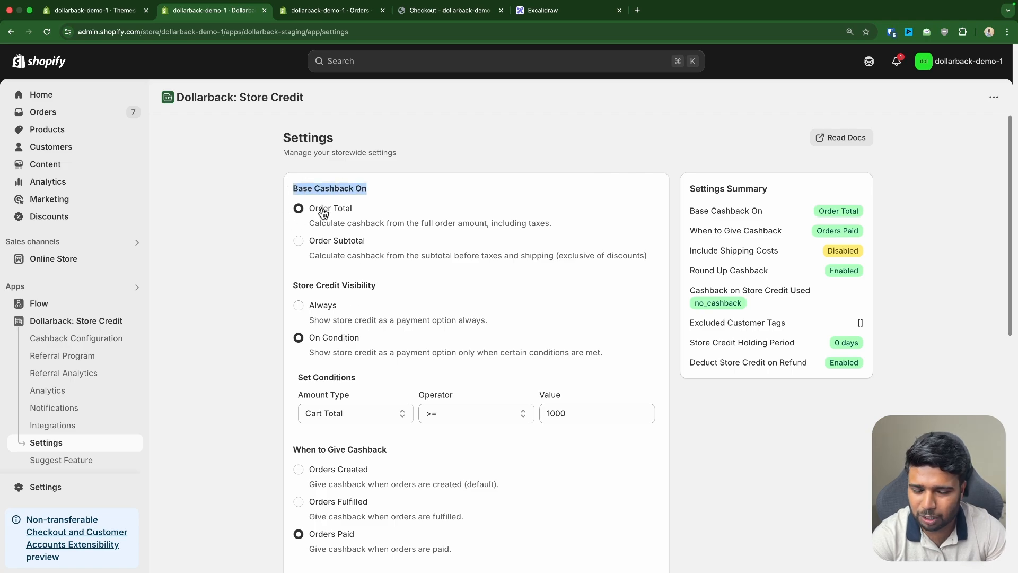
scroll(323, 215, "down", 5)
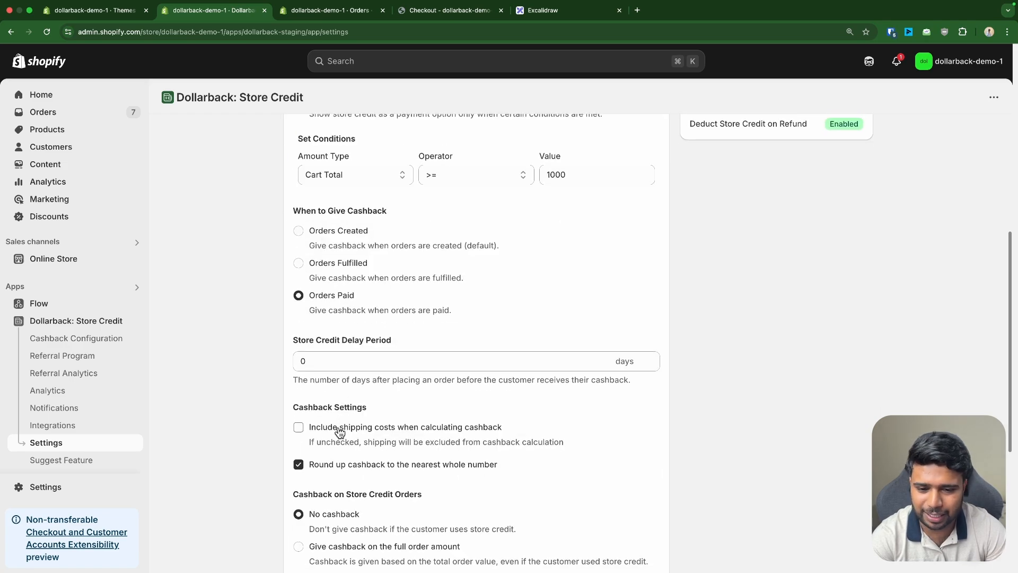
scroll(342, 405, "up", 4)
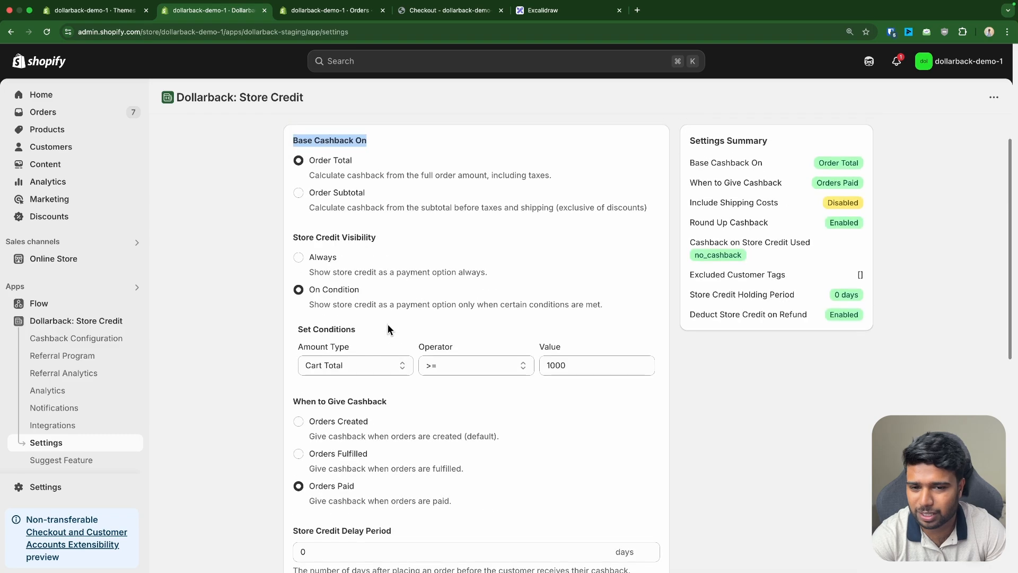
left_click_drag(312, 195, 367, 193)
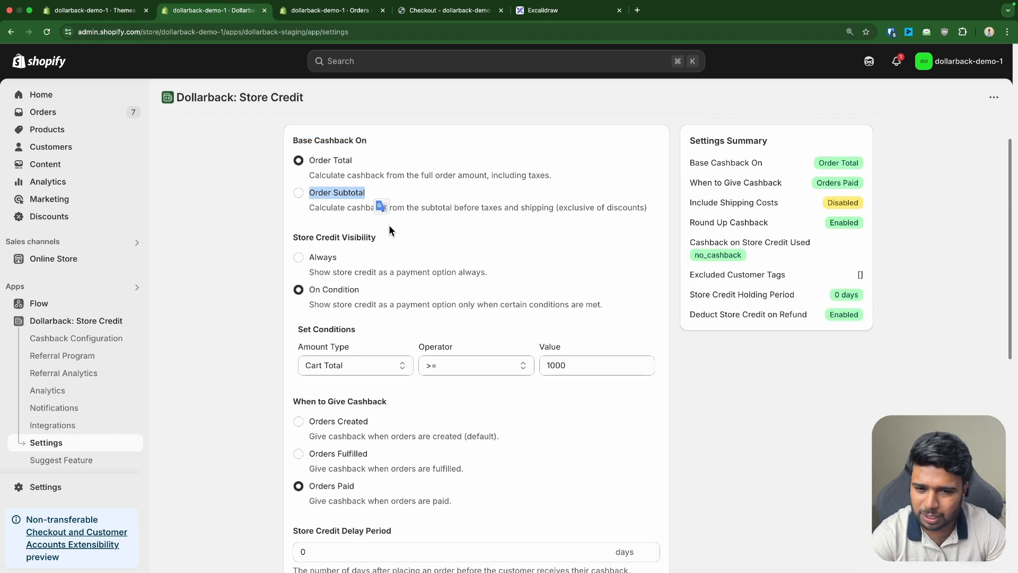
scroll(368, 340, "down", 6)
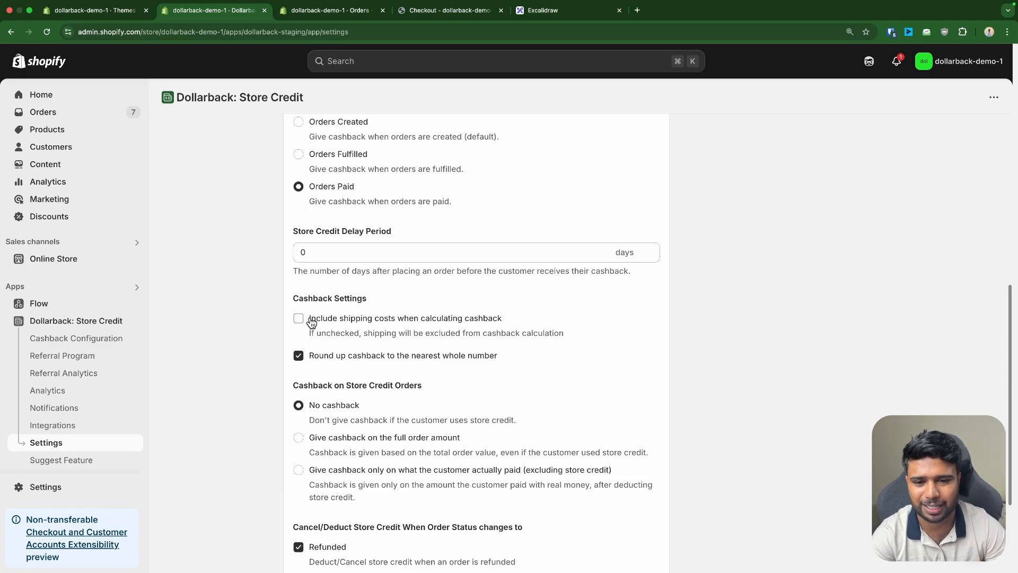
scroll(311, 323, "up", 5)
scroll(321, 171, "down", 4)
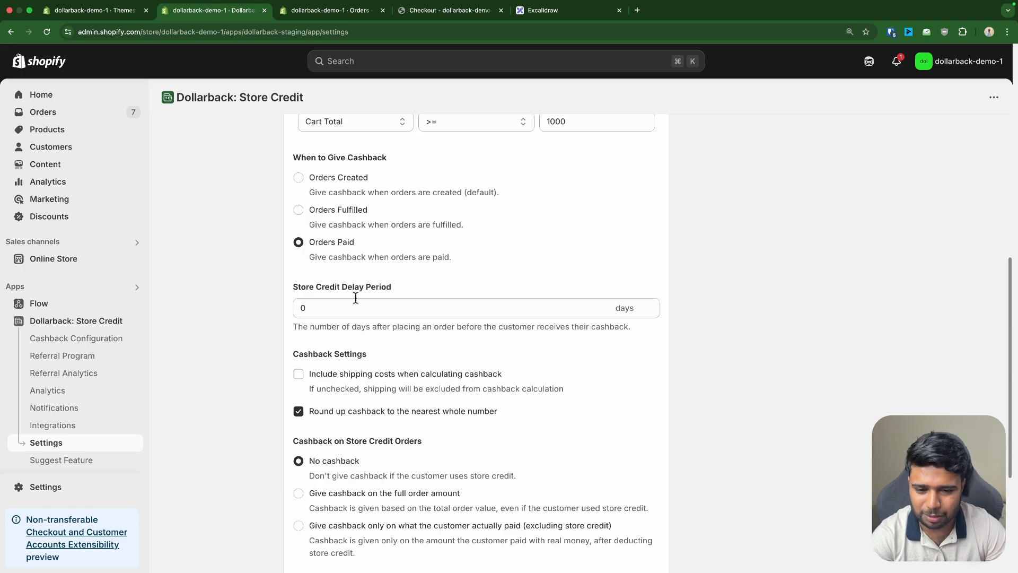
Read the options for including shipping costs and rounding up cashback to the nearest whole number under Cashback Settings
left_click_drag(298, 354, 587, 386)
scroll(587, 386, "down", 3)
left_click(284, 300)
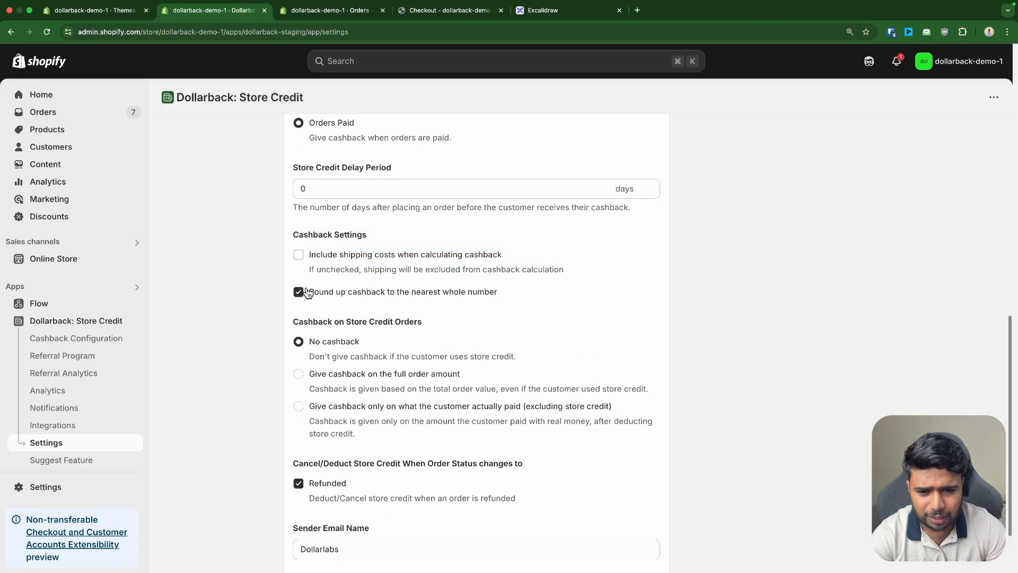
left_click_drag(308, 293, 530, 302)
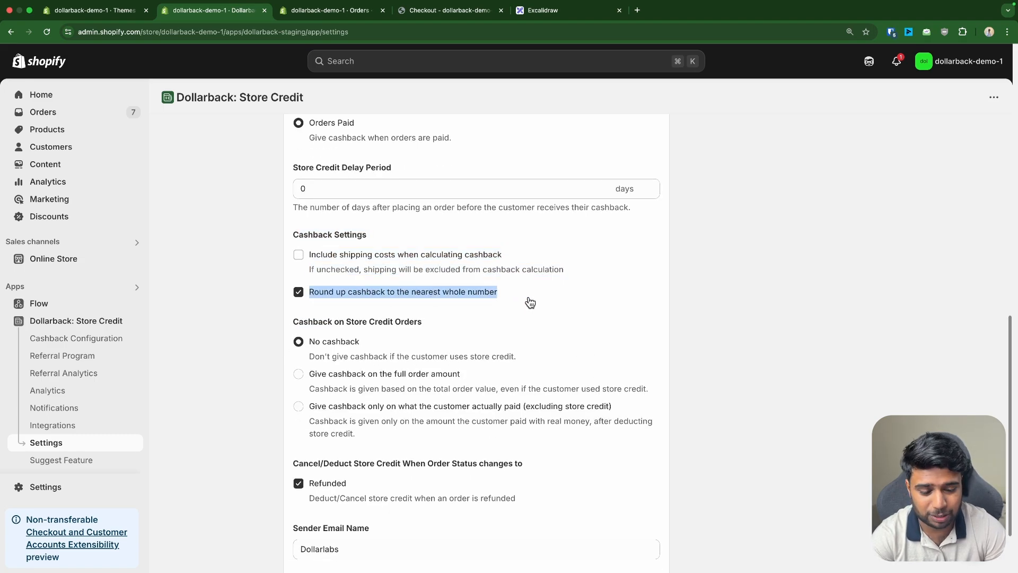
left_click(720, 278)
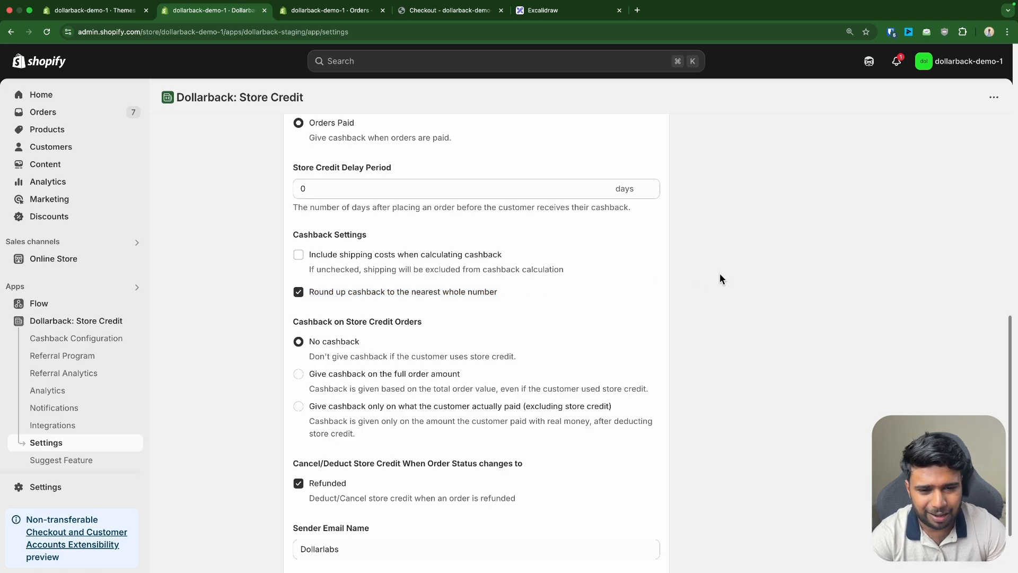
Open the cart page of the dollarback-demo-1 storefront and examine the cashback amount offered on the order
left_click(450, 10)
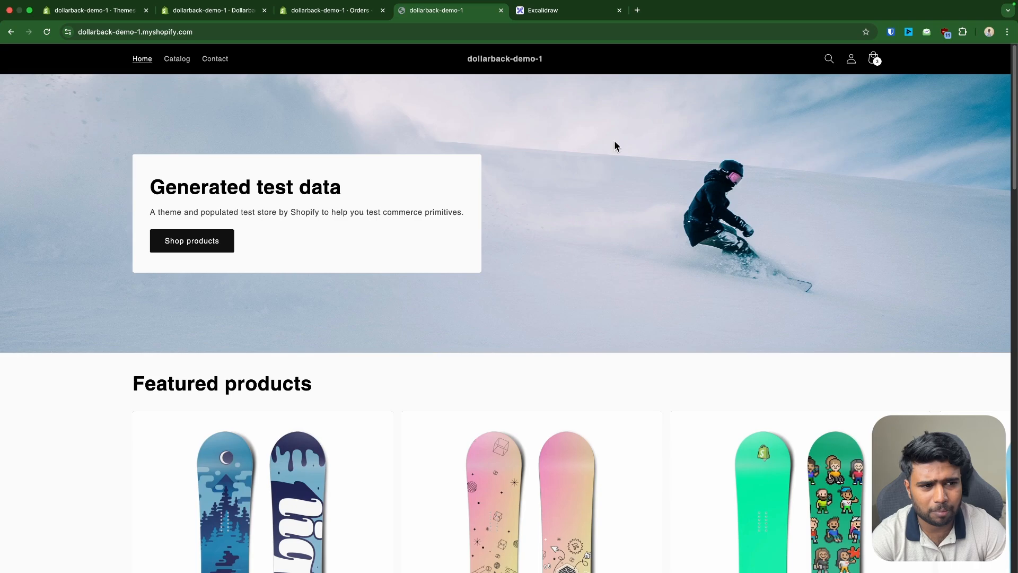
left_click(339, 32)
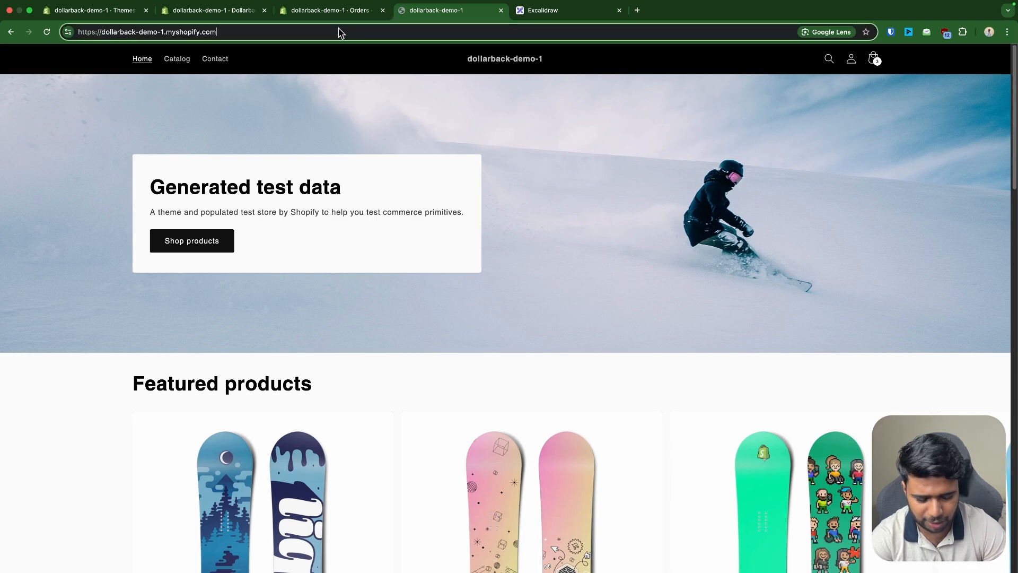
type("ca")
key("Return")
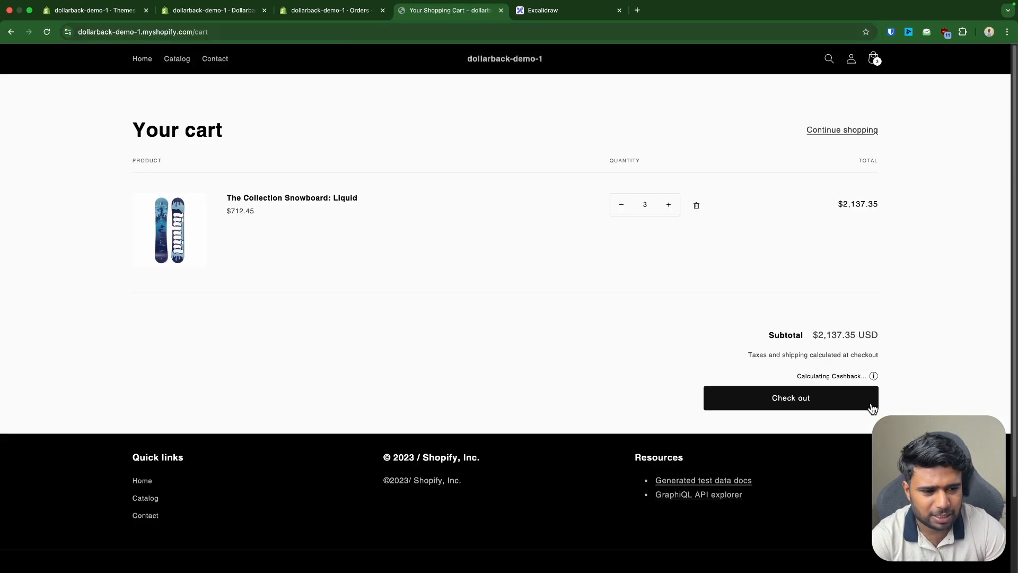
triple_click(821, 374)
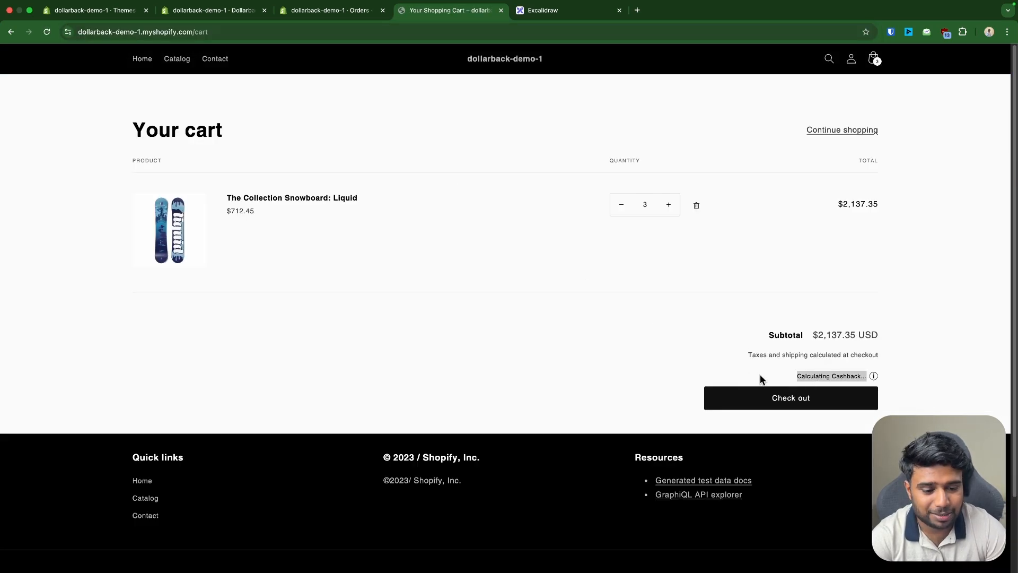
left_click(252, 14)
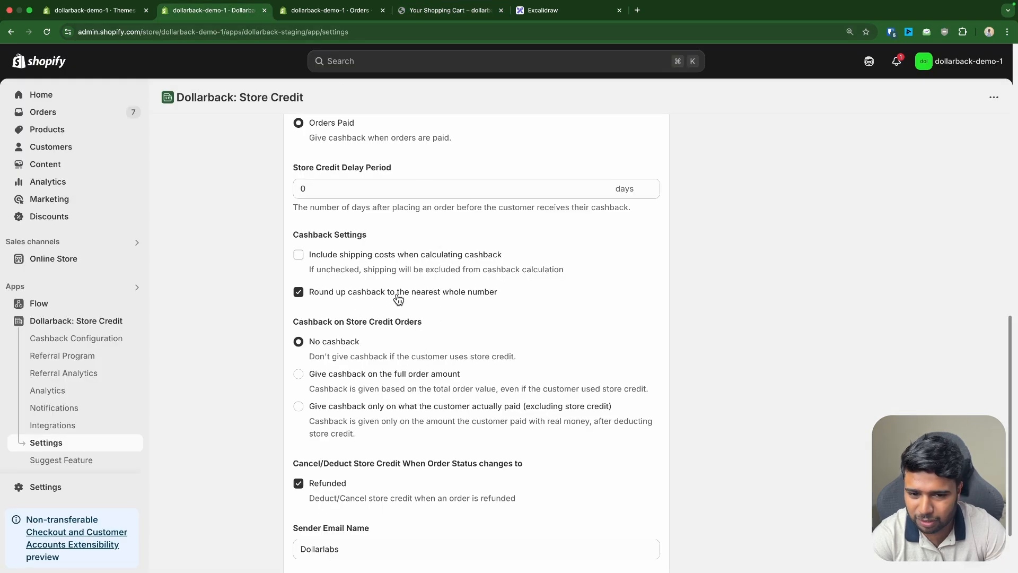
left_click(432, 12)
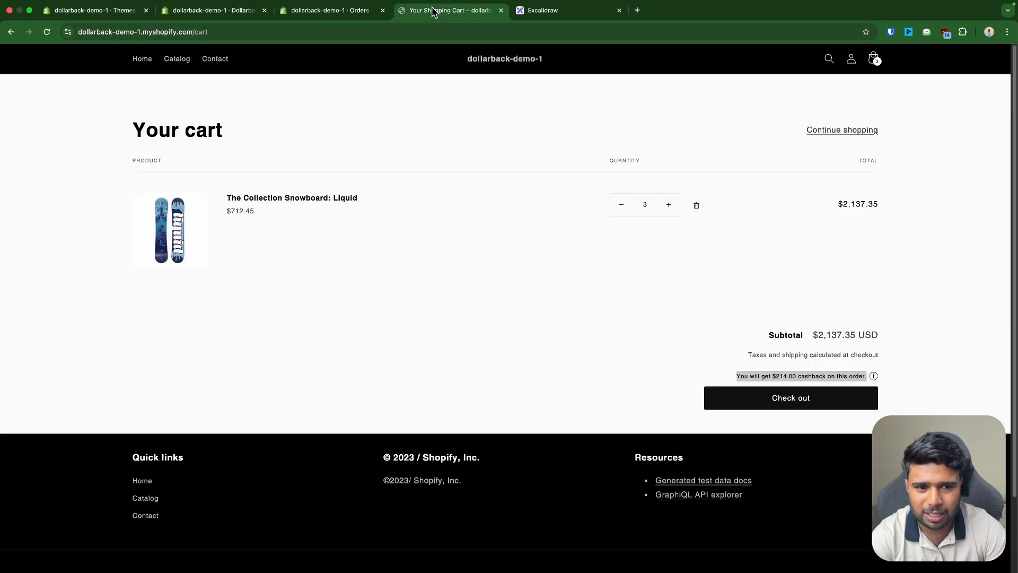
double_click(782, 377)
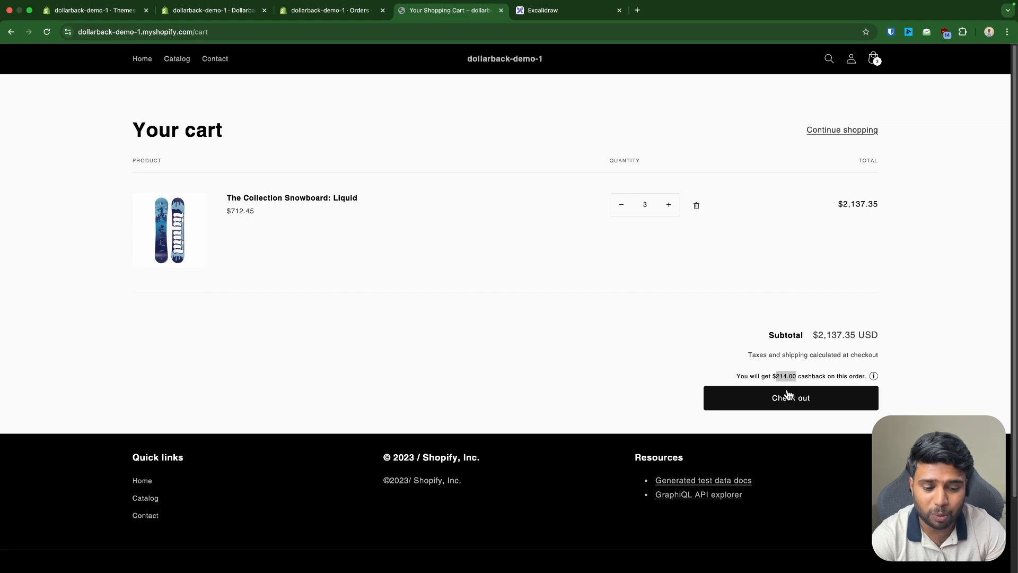
Turn off rounding up cashback to the nearest whole number in the Dollarback settings
left_click(224, 5)
left_click(310, 295)
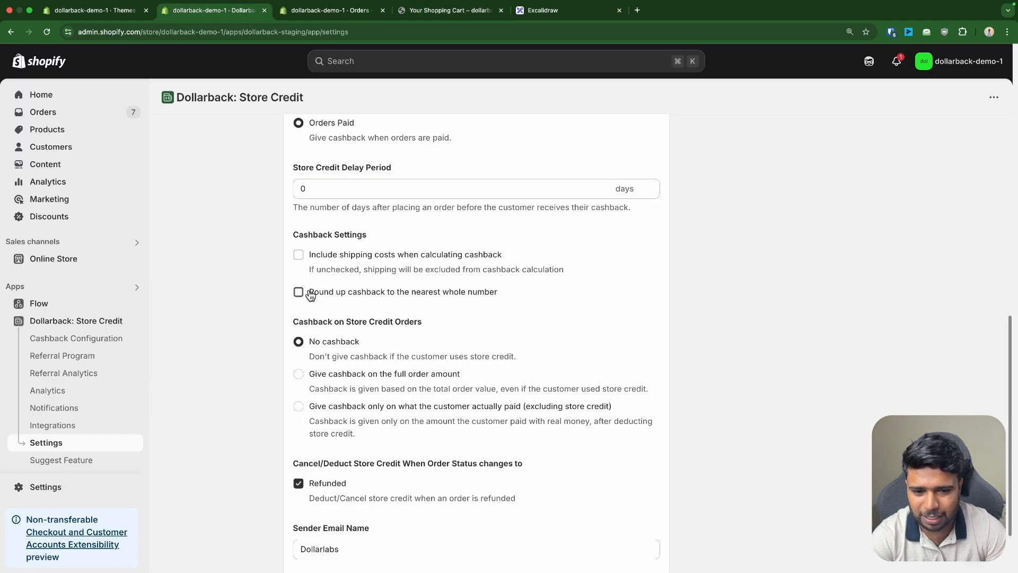
scroll(750, 176, "up", 4)
left_click(371, 10)
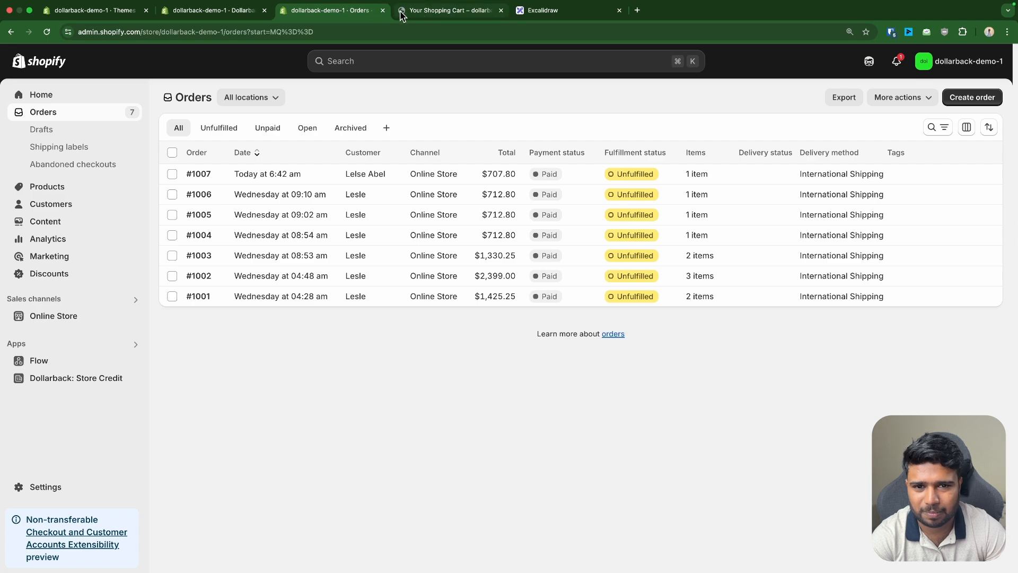
key("ctrl+shift+Tab")
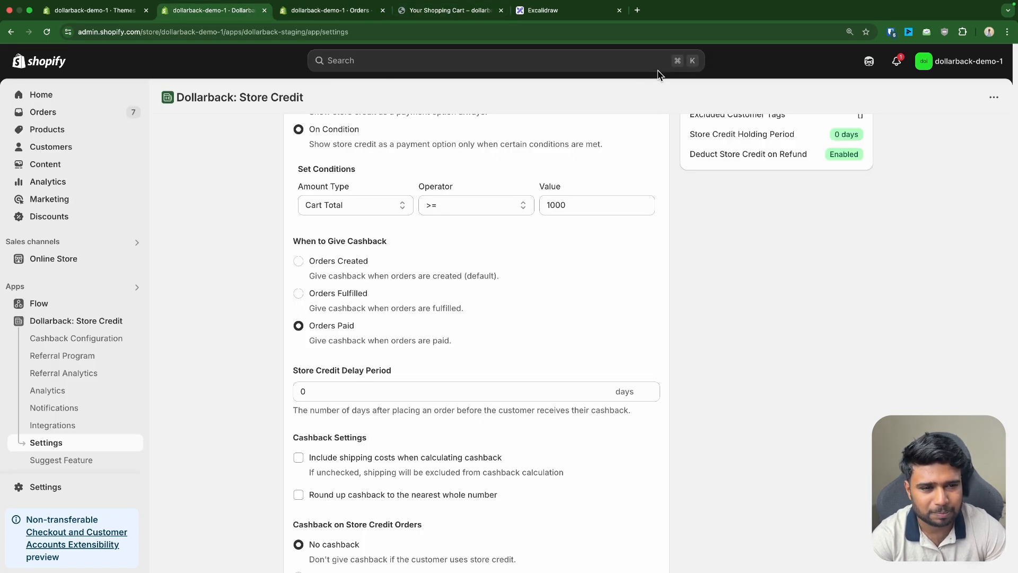
Reload the storefront cart and check the decimals of the cashback amount offered on the order
left_click(434, 12)
left_click(47, 31)
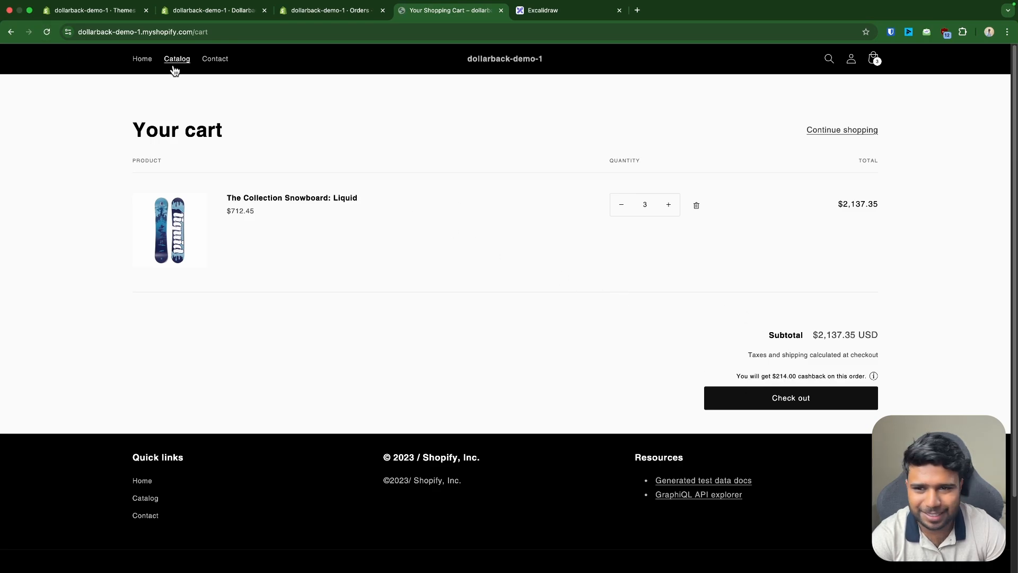
left_click(47, 33)
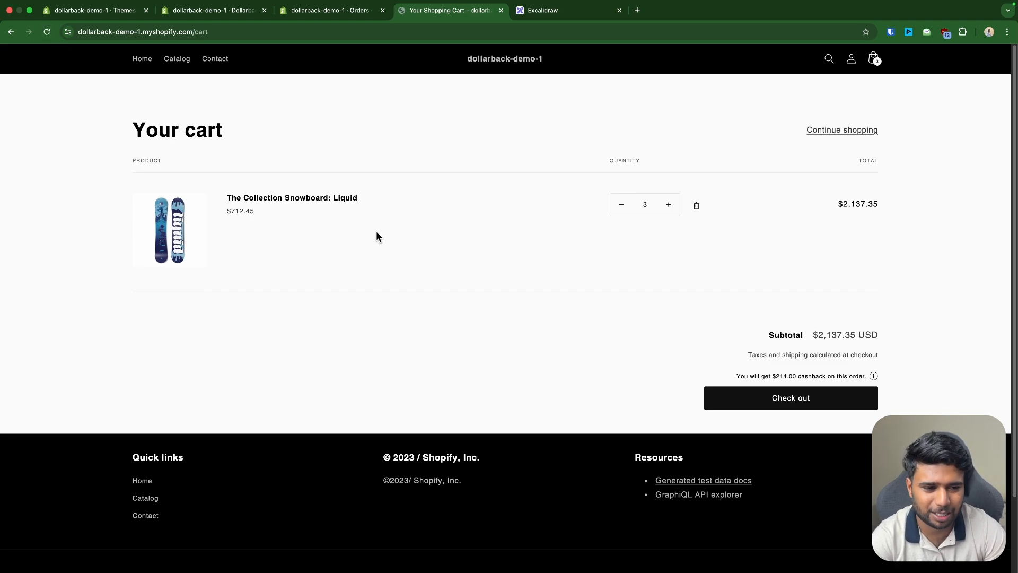
key("super+r")
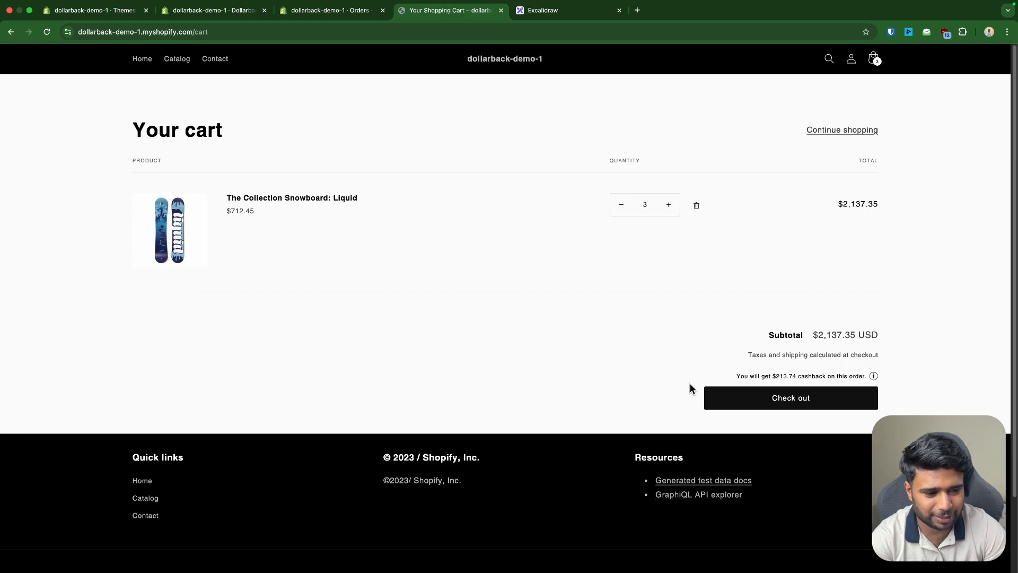
left_click_drag(772, 376, 787, 379)
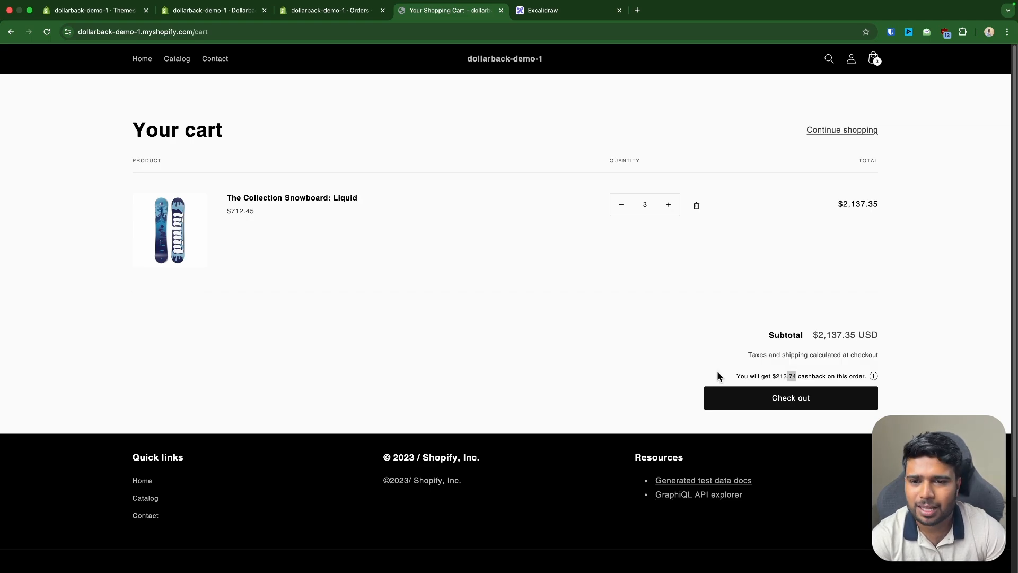
Return to the Dollarback settings and reread the option for rounding up cashback
left_click(183, 10)
scroll(362, 357, "down", 3)
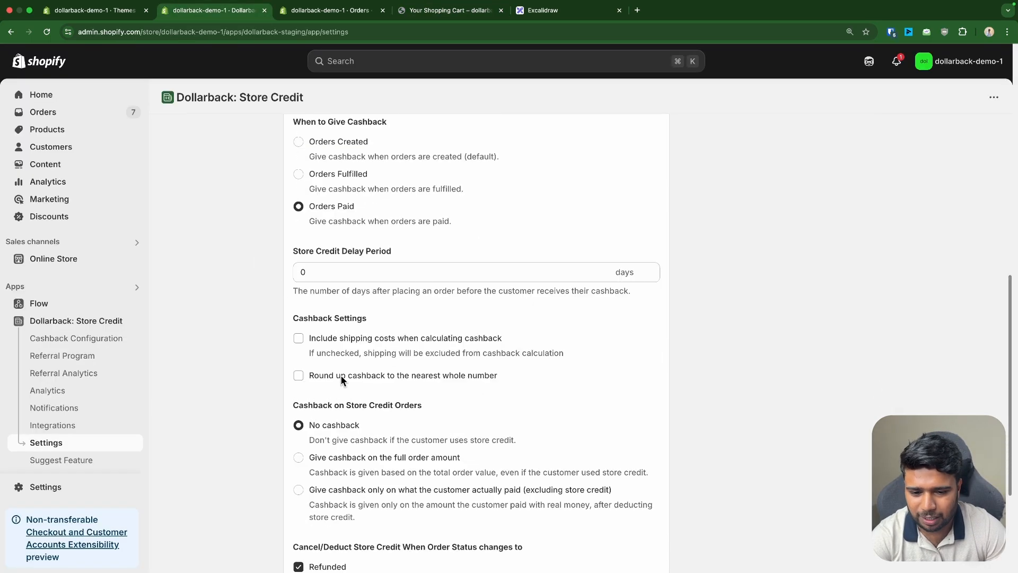
left_click_drag(297, 374, 507, 378)
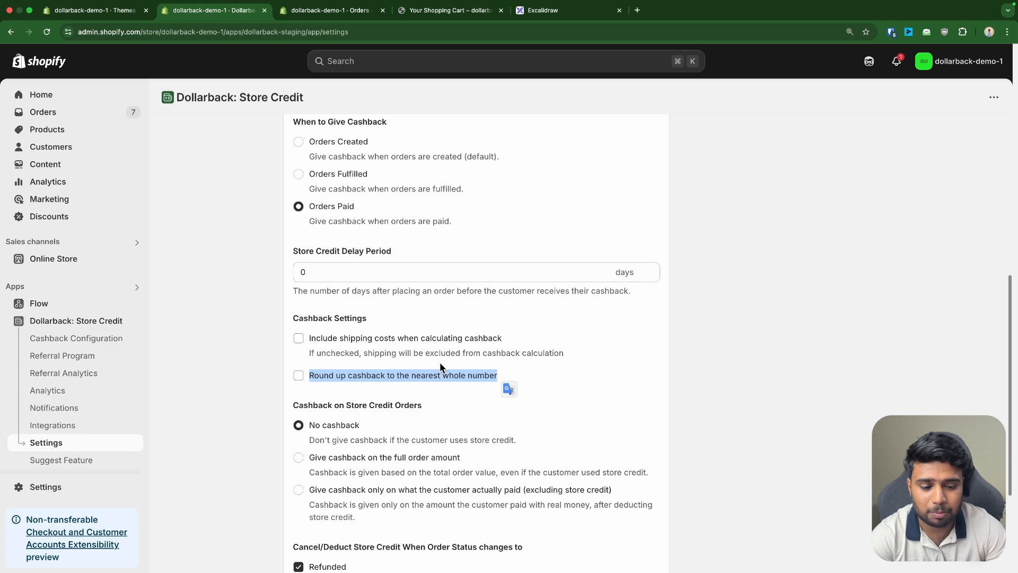
Read the three options under Cashback on Store Credit Orders in the Dollarback settings
scroll(419, 374, "down", 3)
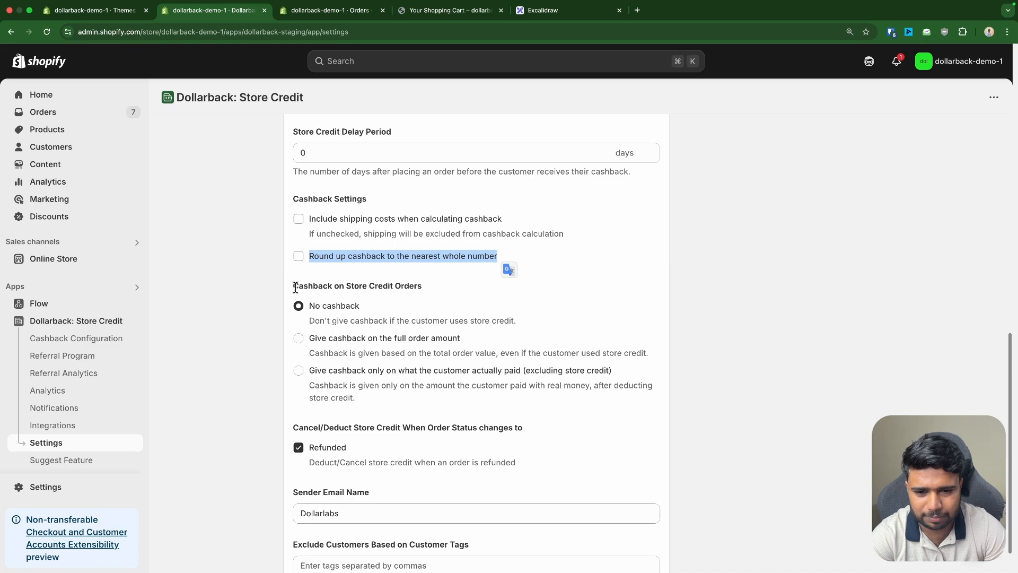
left_click_drag(293, 286, 437, 287)
scroll(341, 339, "down", 1)
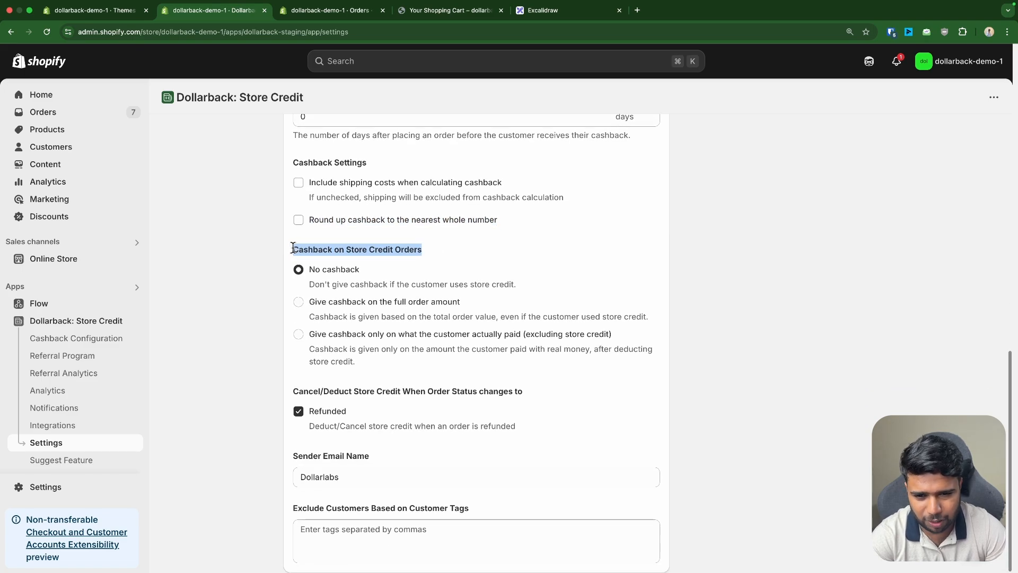
left_click_drag(294, 249, 516, 366)
left_click(609, 359)
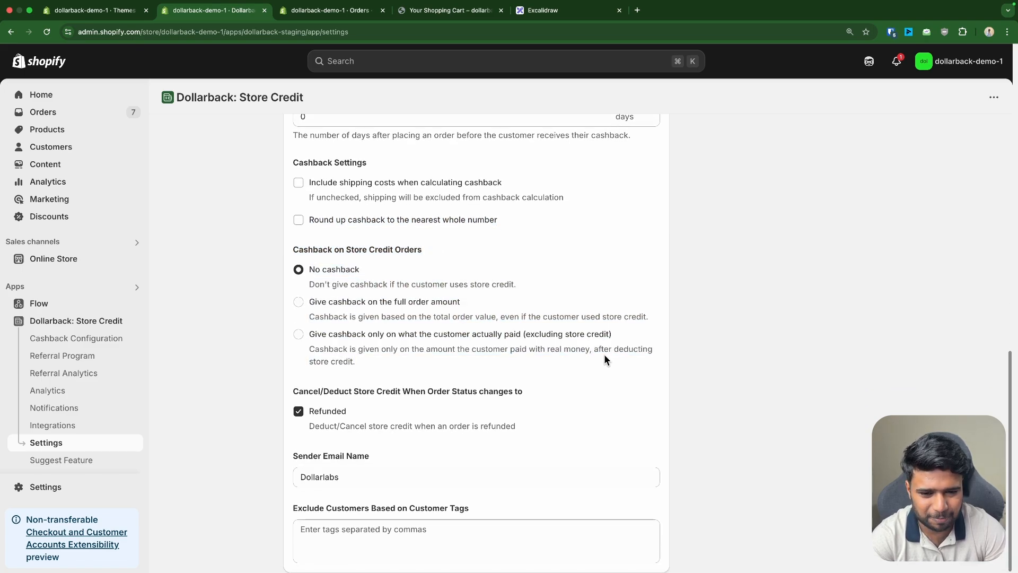
triple_click(318, 247)
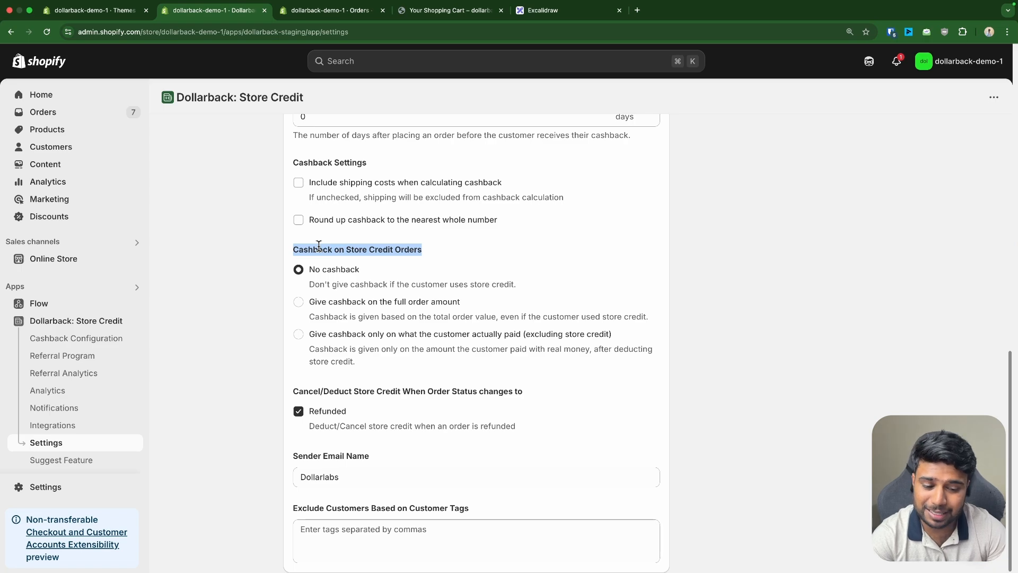
Proceed to checkout from the storefront cart and try out the store credit option in the Payment section
left_click(448, 10)
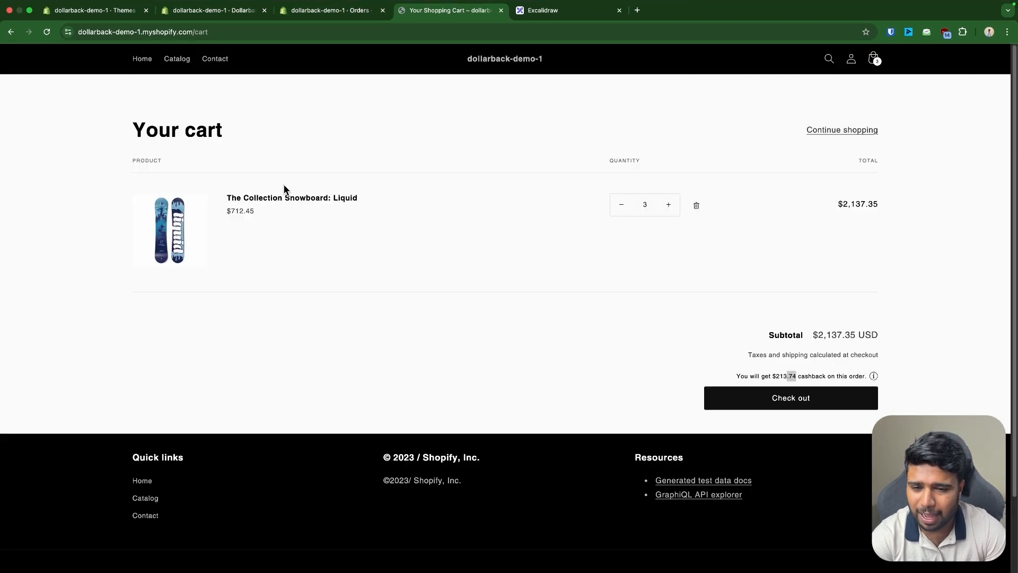
left_click(783, 405)
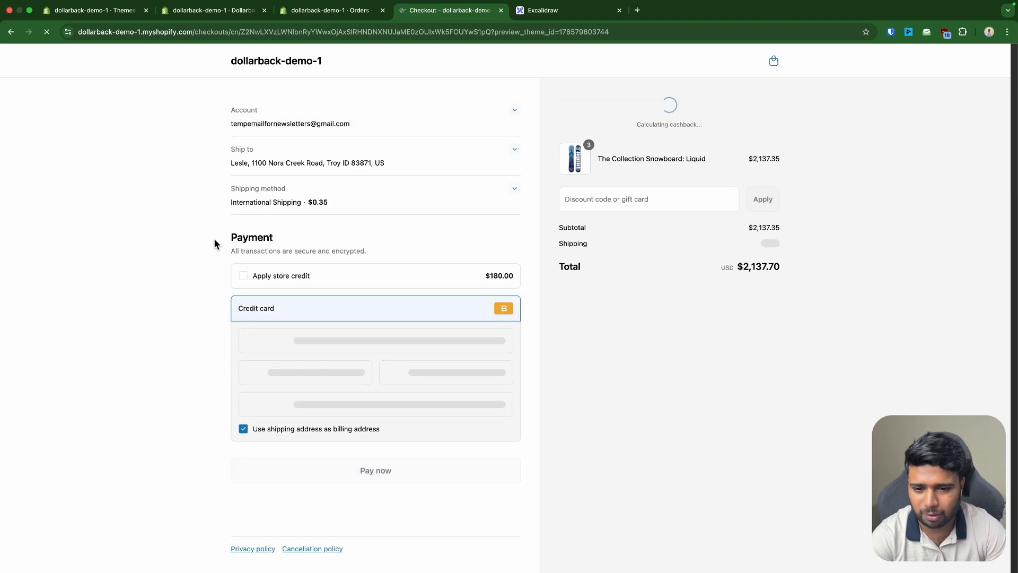
left_click(241, 276)
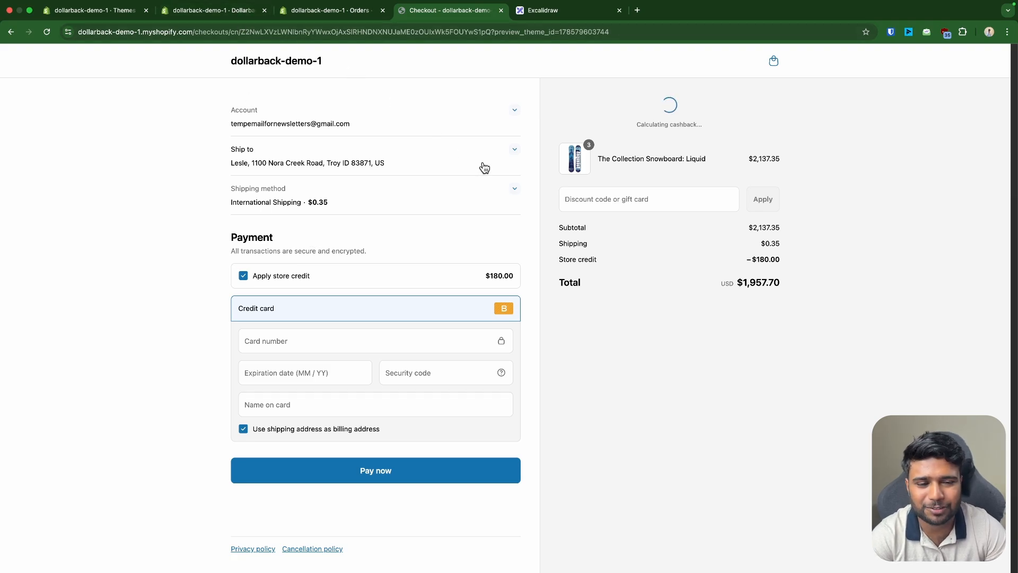
left_click(248, 276)
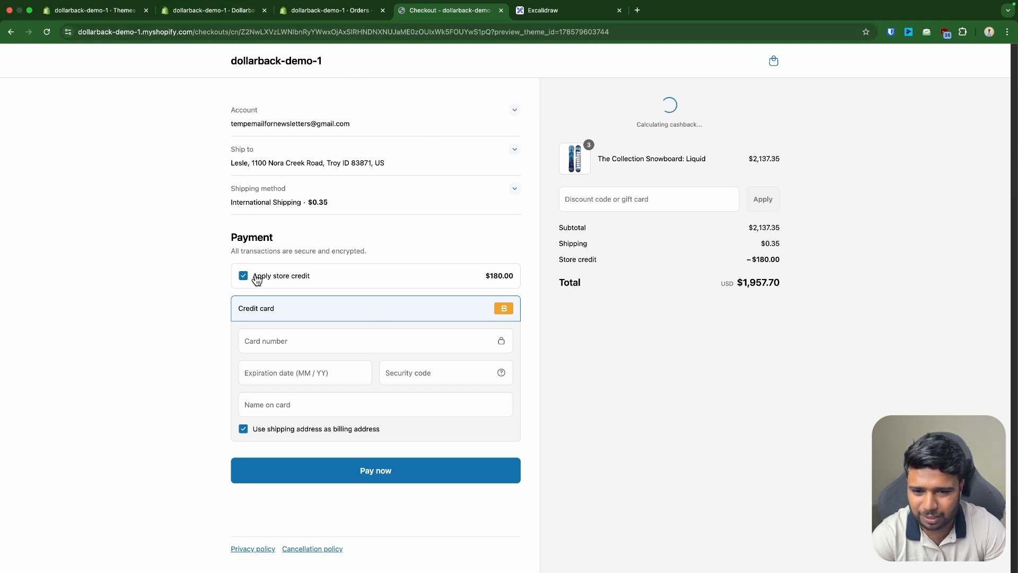
Remove the applied store credit from the order in the checkout's Payment section
left_click_drag(255, 280, 327, 281)
left_click(243, 276)
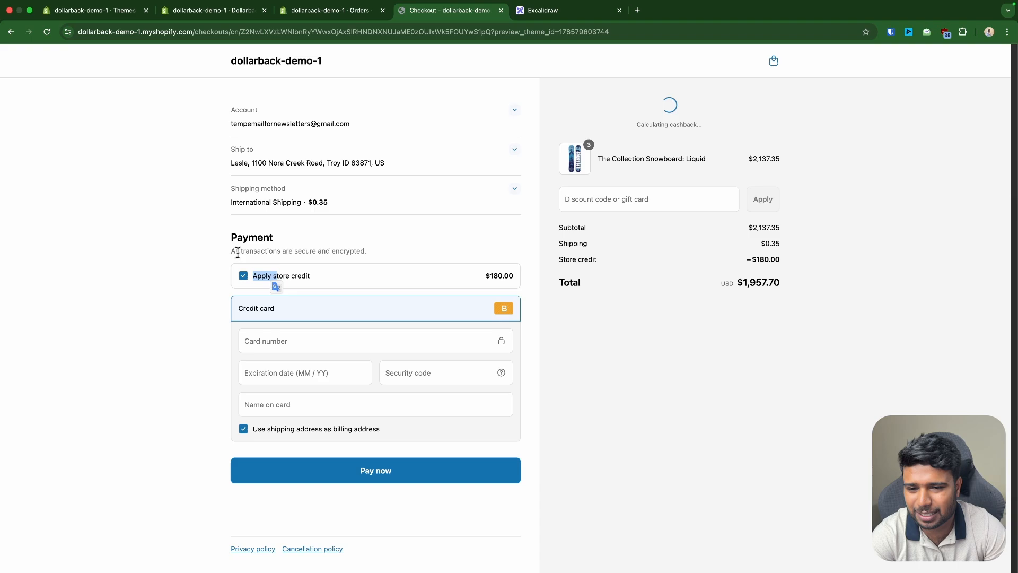
triple_click(235, 252)
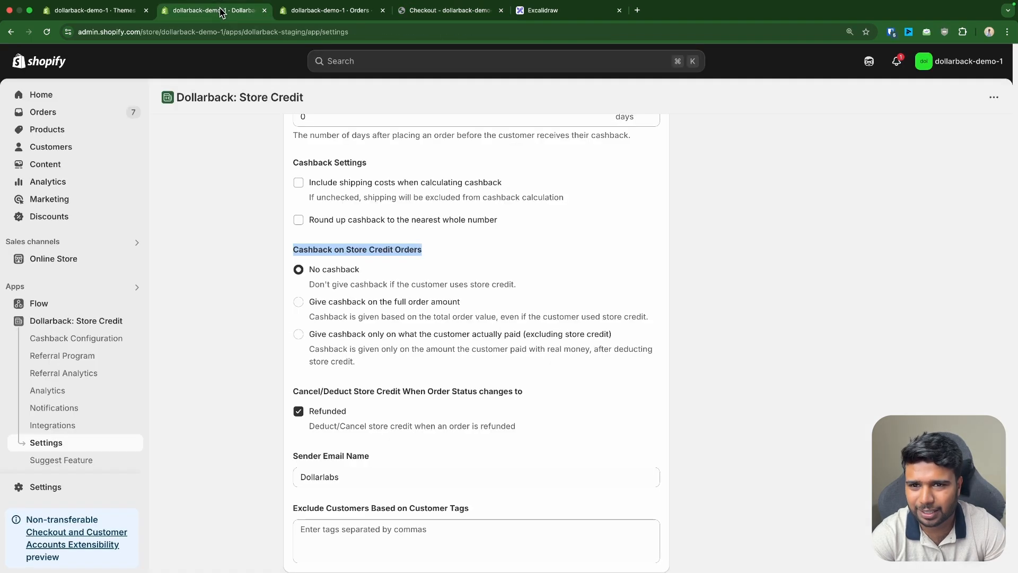
Try the full order amount option and the option for only what the customer actually paid under Cashback on Store Credit Orders
left_click(225, 11)
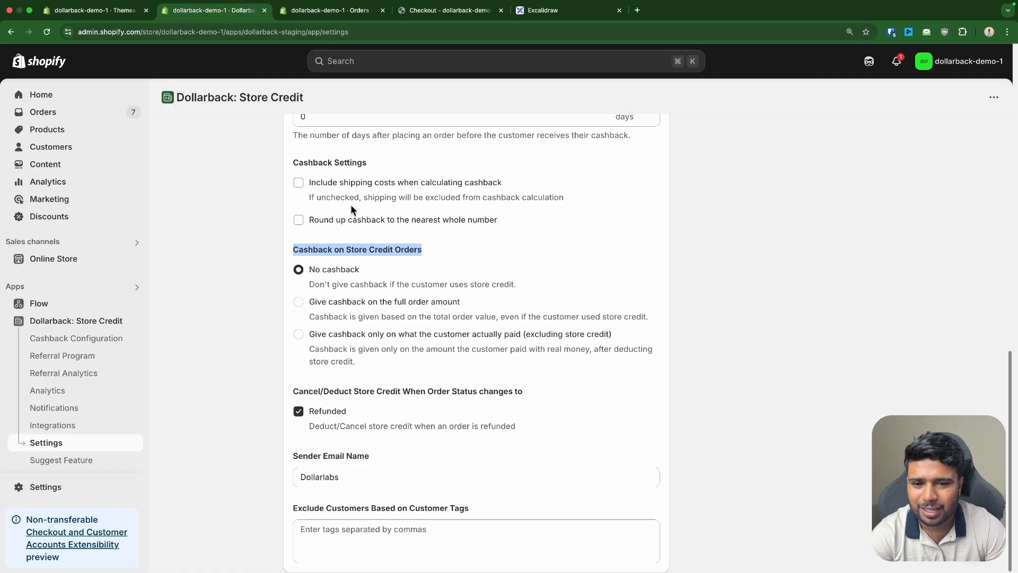
left_click_drag(309, 301, 669, 323)
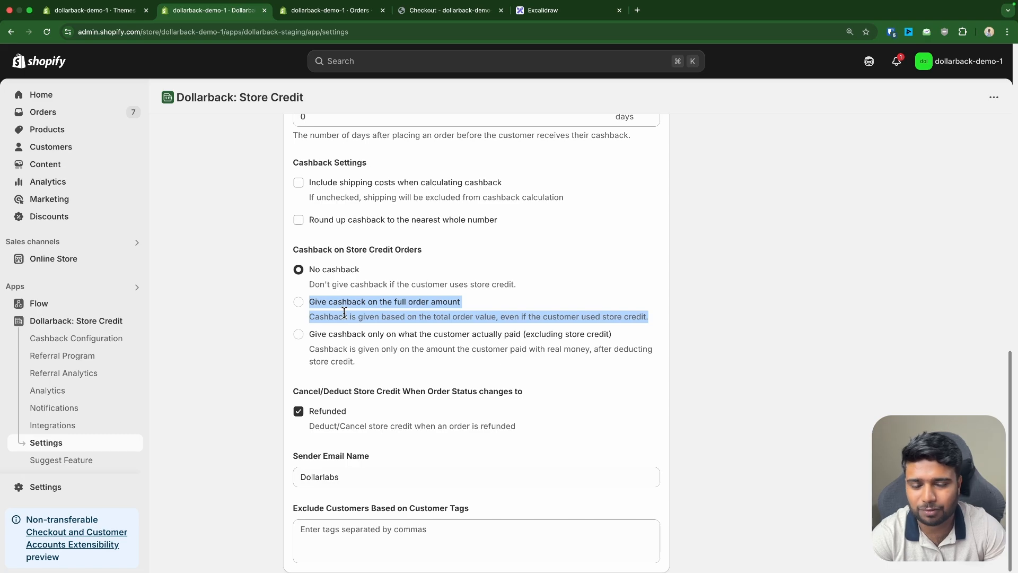
left_click(298, 302)
left_click_drag(311, 300, 618, 313)
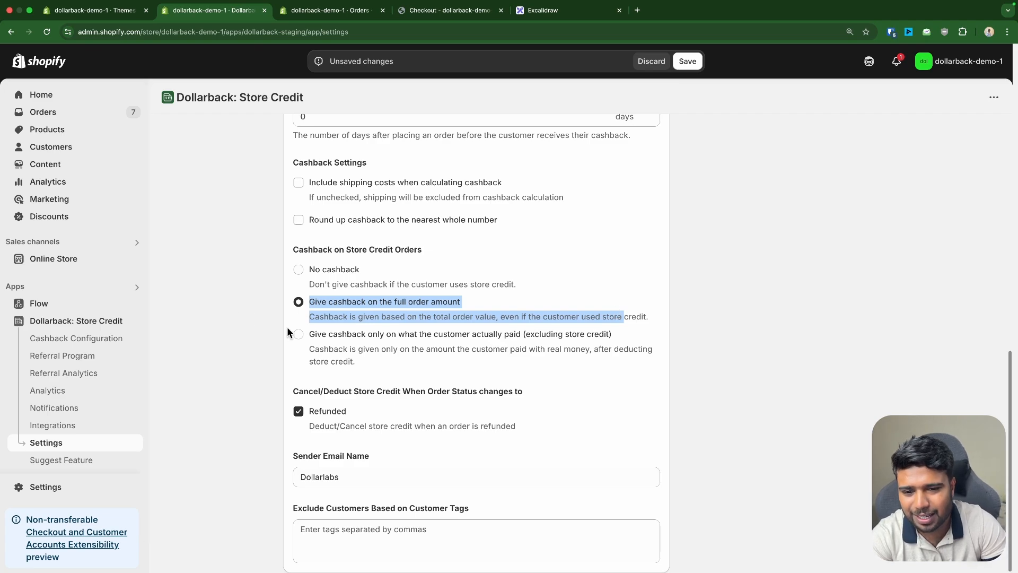
left_click(317, 336)
left_click_drag(317, 335, 380, 364)
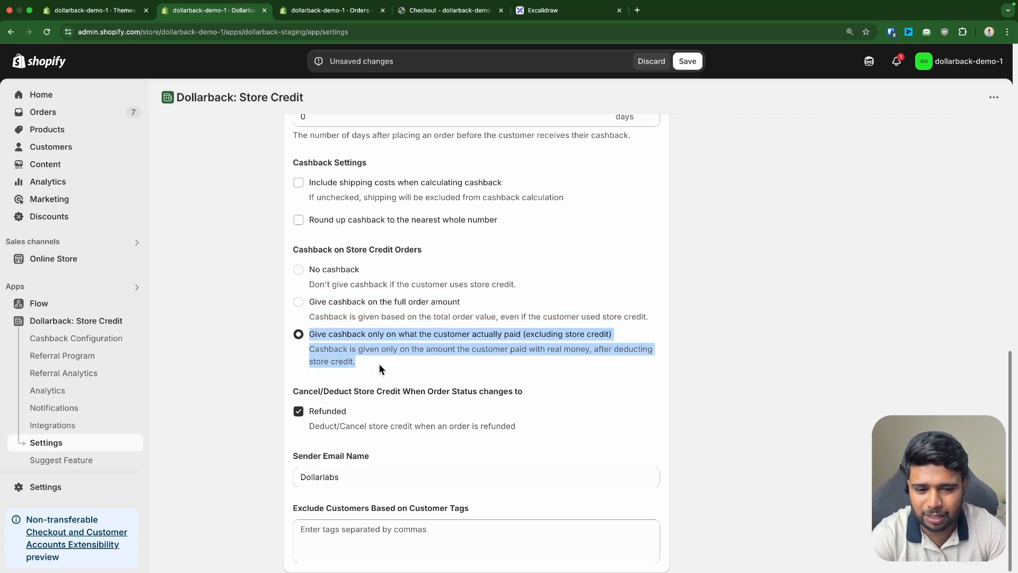
Return to the checkout and compare the available store credit with the price of The Collection Snowboard: Liquid
left_click(345, 12)
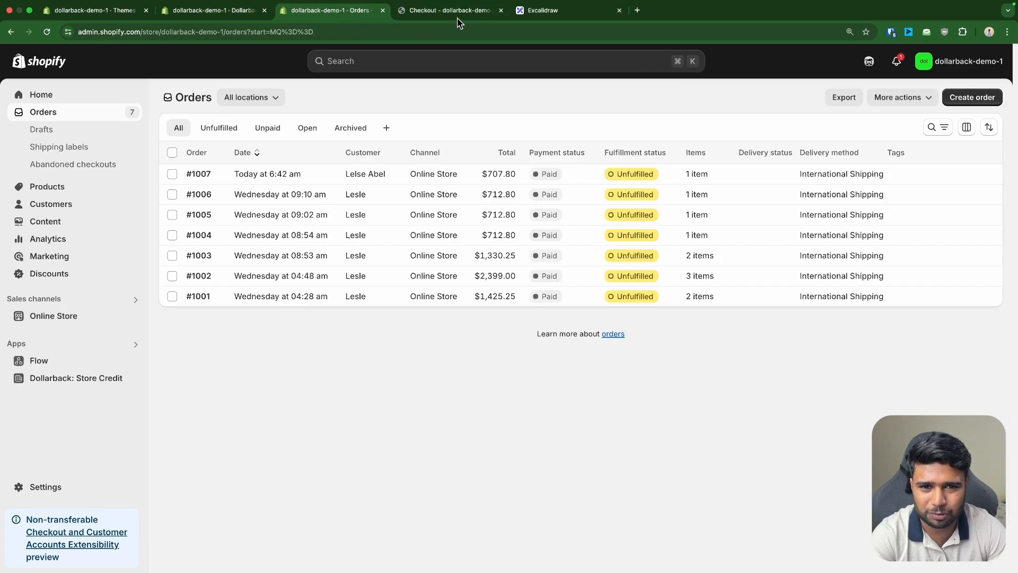
left_click(457, 12)
left_click_drag(495, 275, 517, 276)
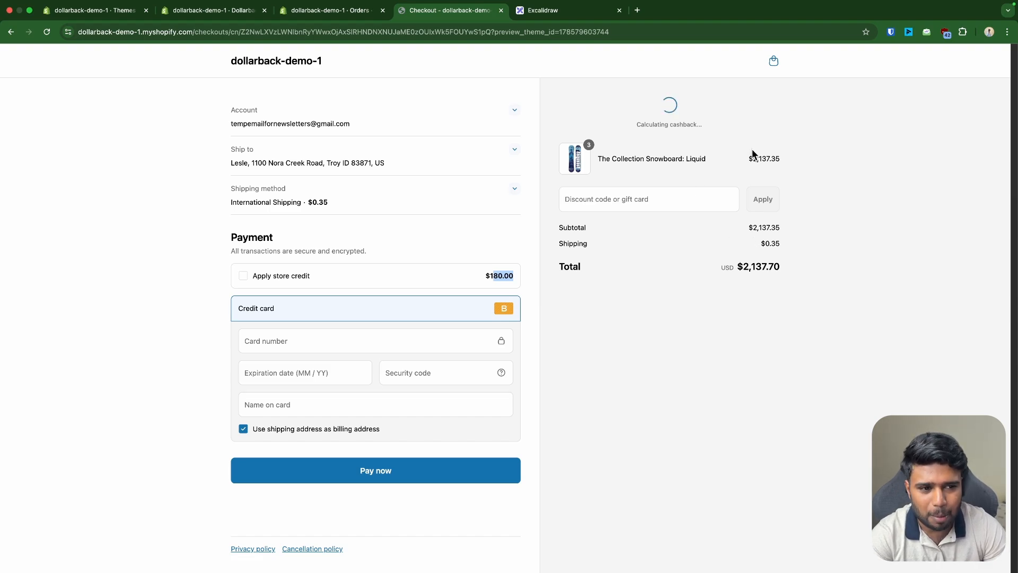
left_click_drag(751, 161, 792, 163)
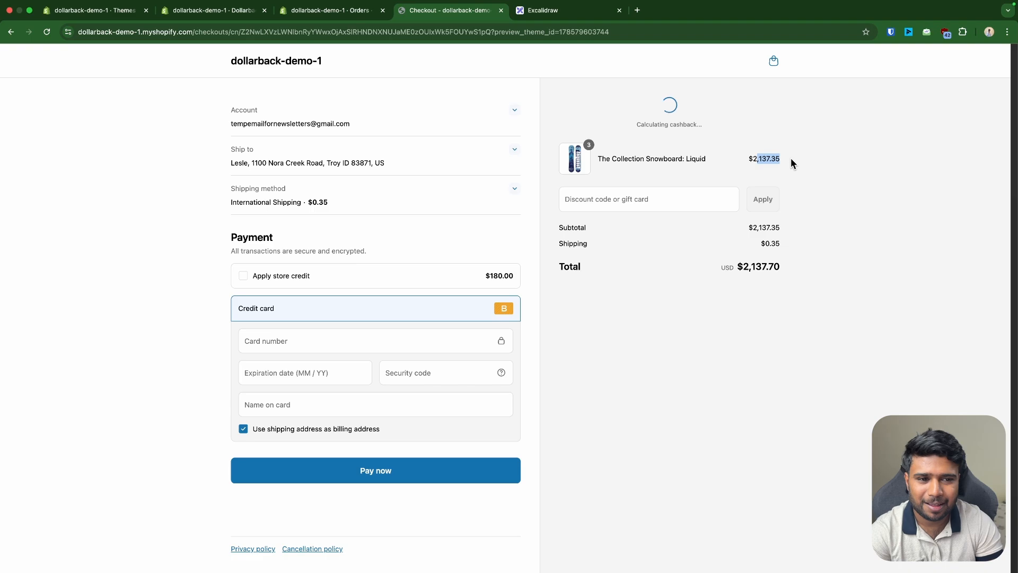
left_click_drag(754, 158, 789, 158)
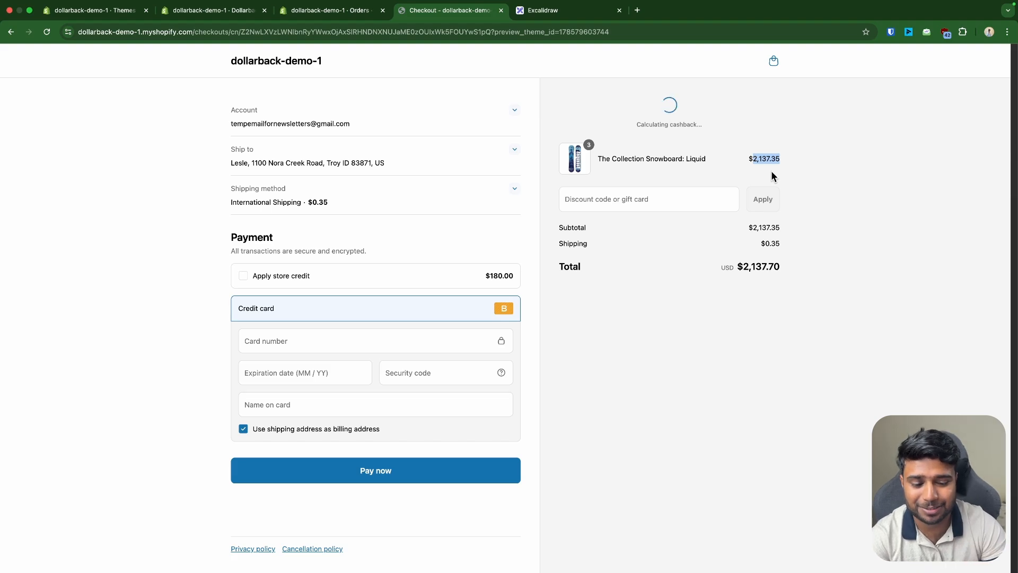
Reread the cashback option that excludes store credit and the Cancel/Deduct Store Credit section in the Dollarback settings
left_click(330, 22)
left_click(214, 22)
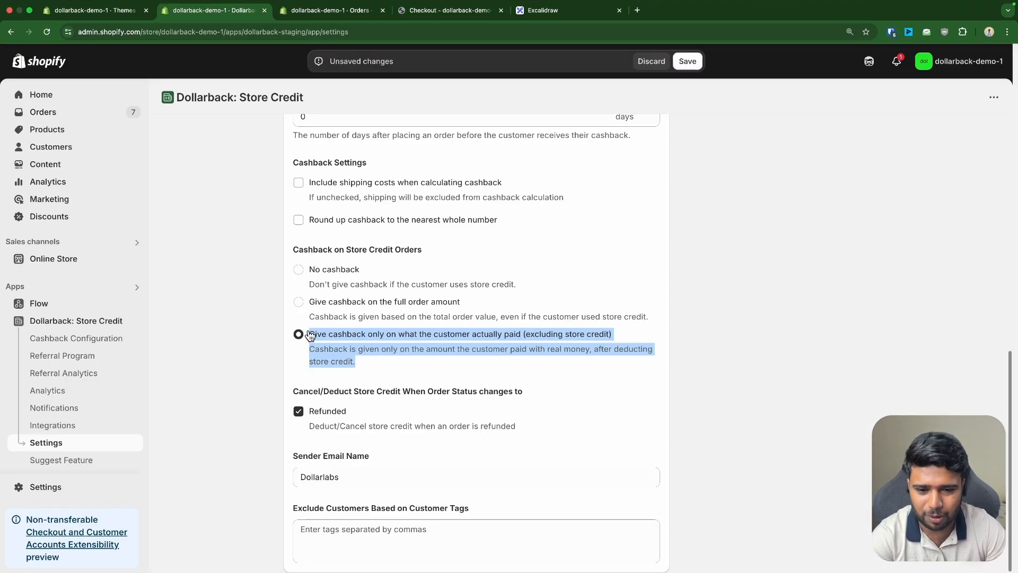
left_click_drag(306, 333, 370, 364)
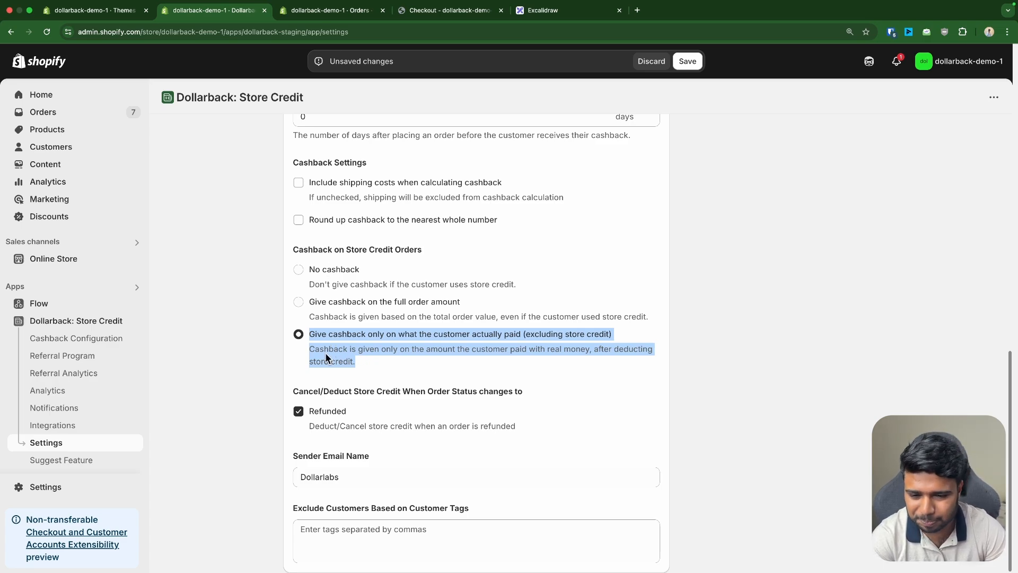
left_click(295, 390)
left_click_drag(294, 391, 568, 388)
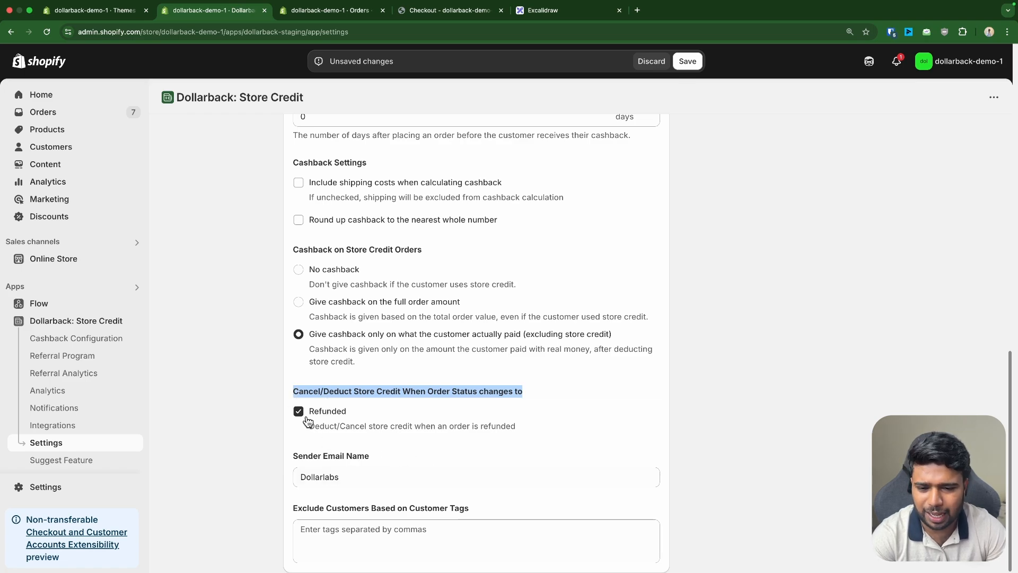
double_click(312, 394)
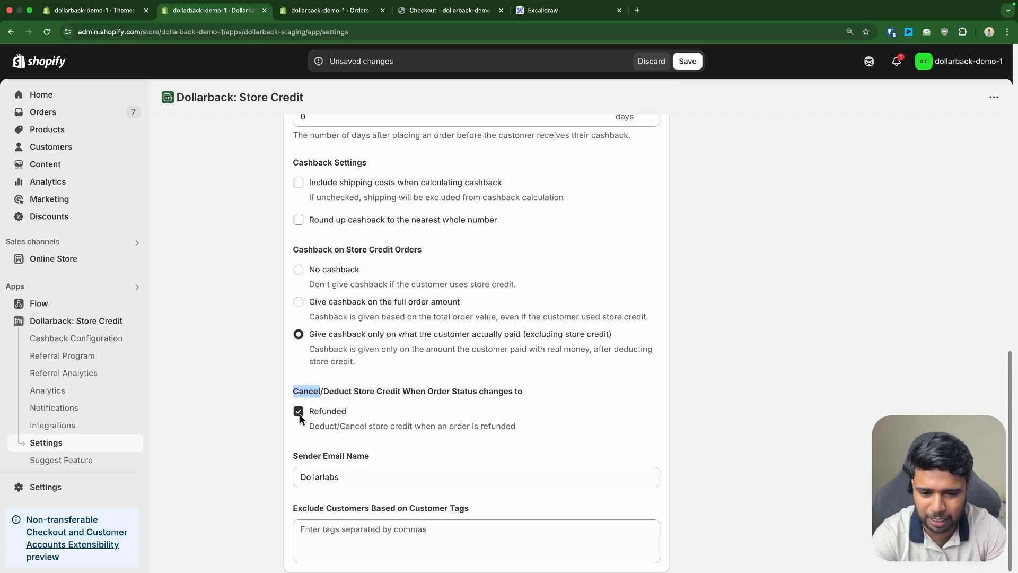
Open the most recent order from the store's Orders list
key("ctrl+Tab")
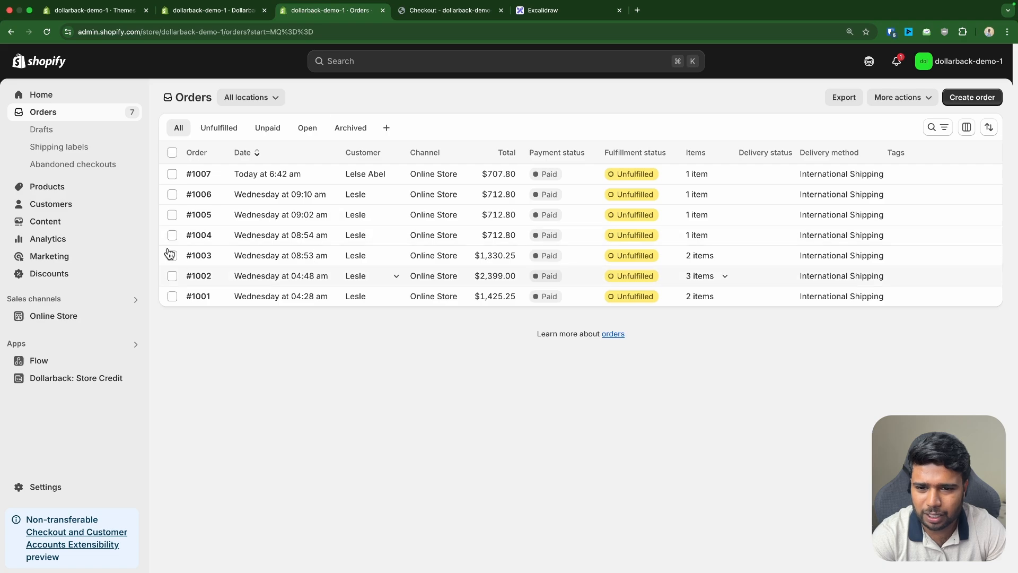
left_click(172, 174)
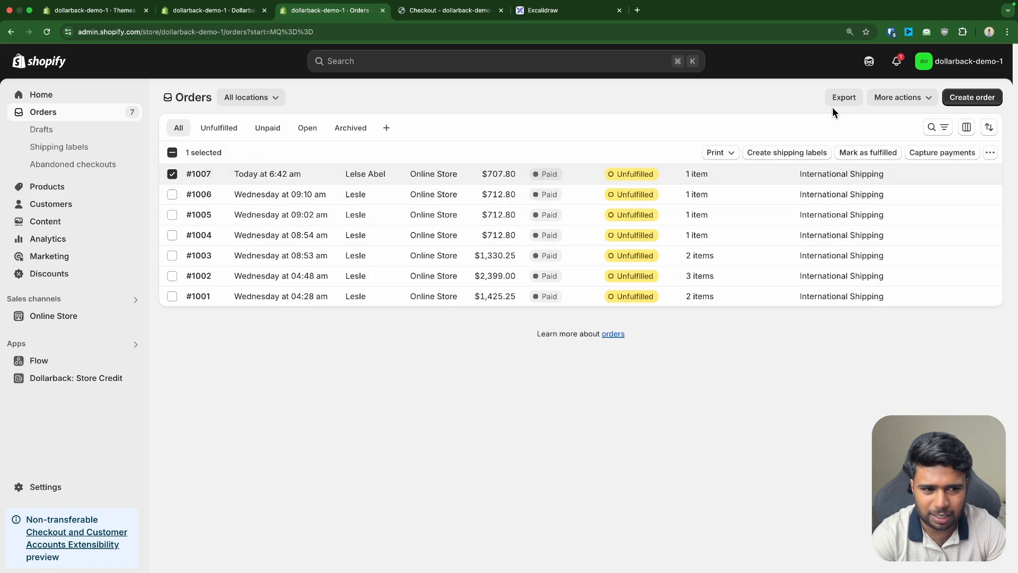
left_click(989, 153)
left_click(834, 366)
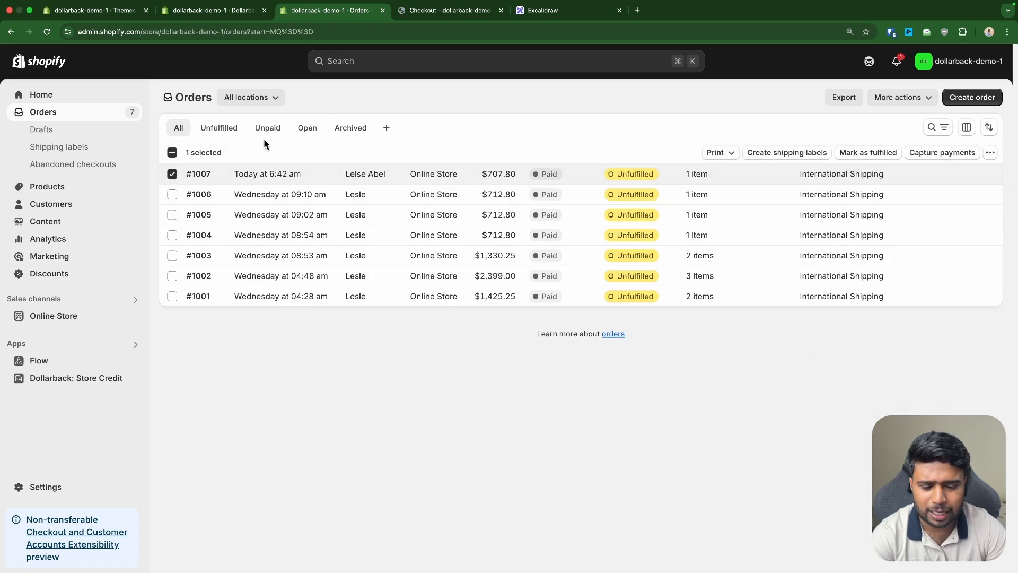
left_click(232, 175)
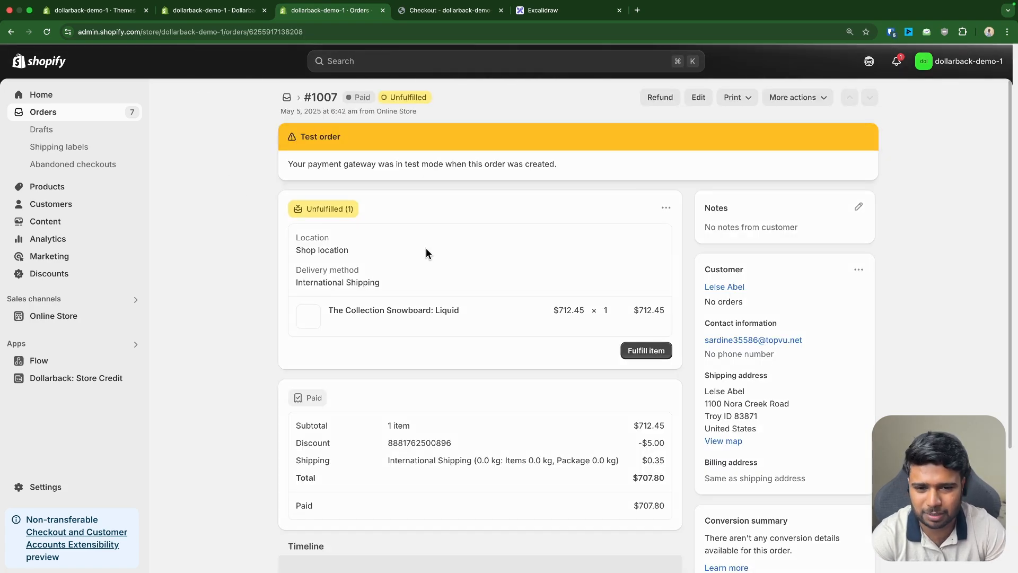
Open the order's Cashback Details metafield, format its JSON and examine the cashbackAmount value
scroll(427, 257, "down", 3)
scroll(431, 265, "down", 4)
scroll(432, 271, "up", 2)
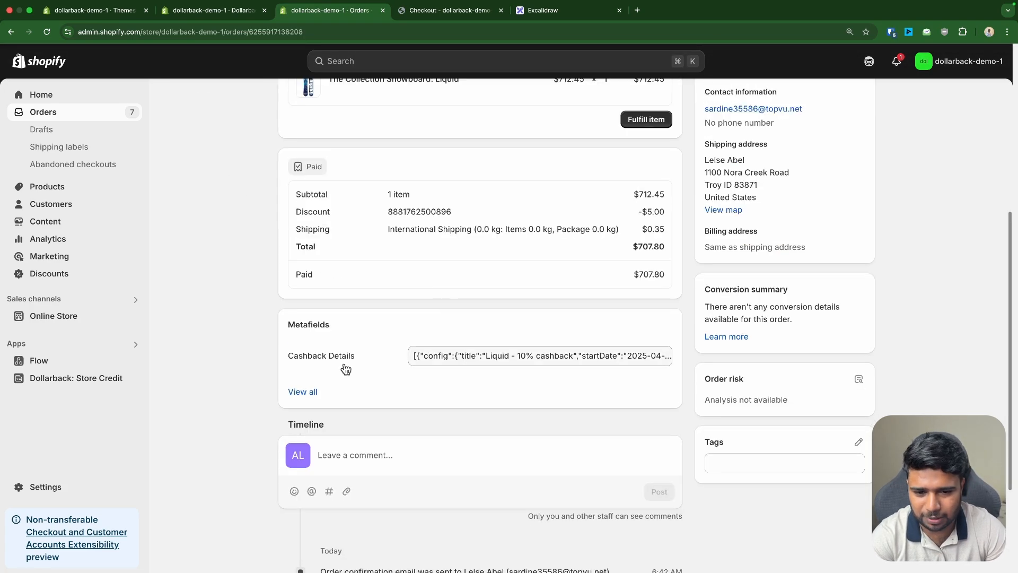
left_click(419, 364)
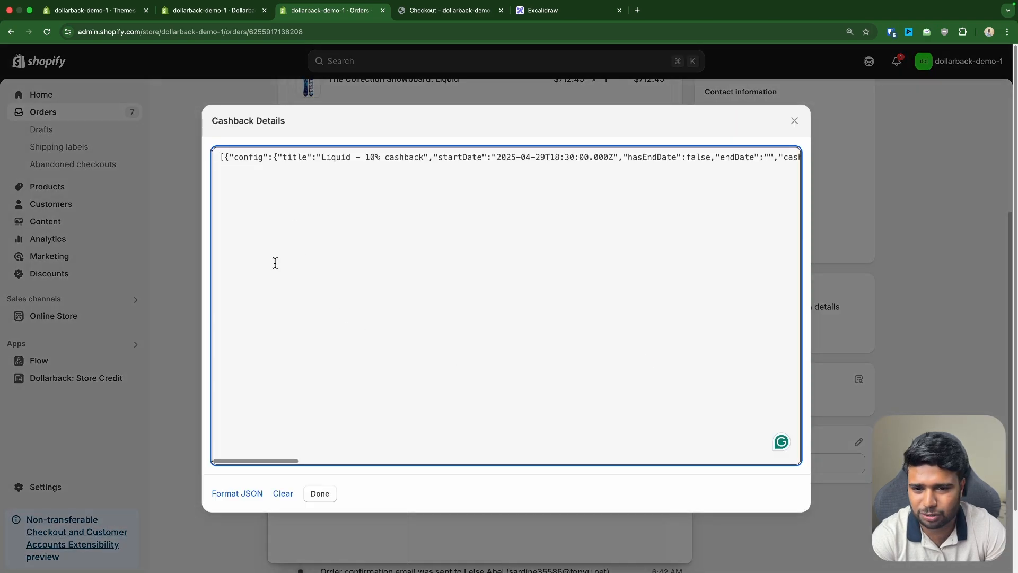
left_click(245, 496)
scroll(339, 287, "down", 10)
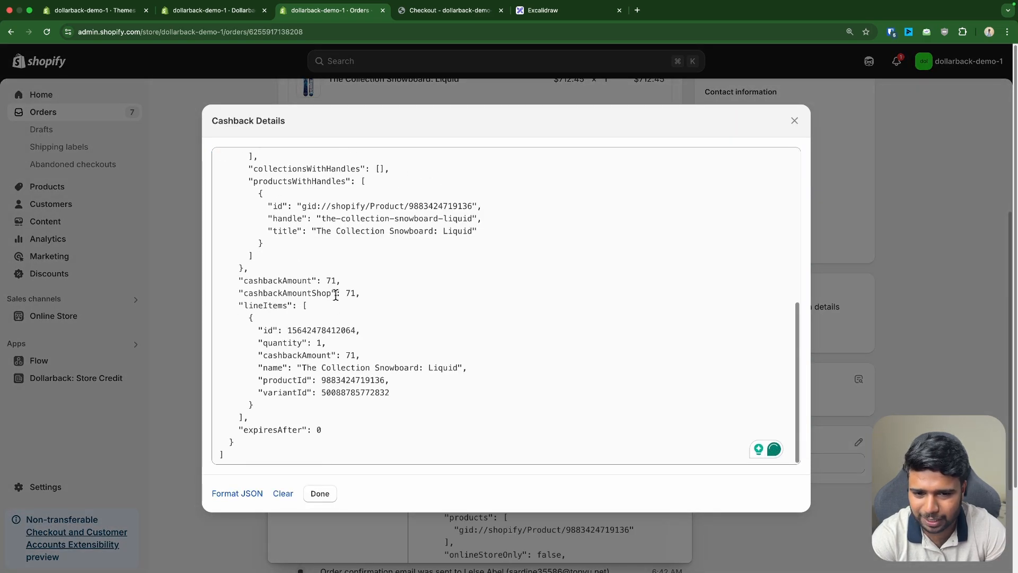
scroll(333, 379, "up", 3)
scroll(333, 379, "down", 3)
left_click_drag(239, 280, 341, 281)
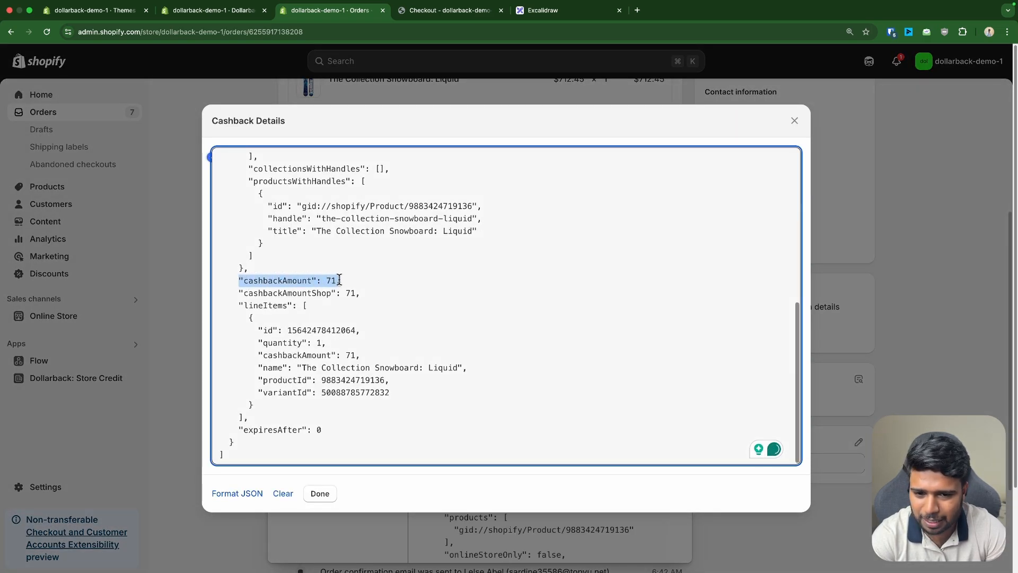
left_click(327, 280)
double_click(329, 280)
left_click(795, 121)
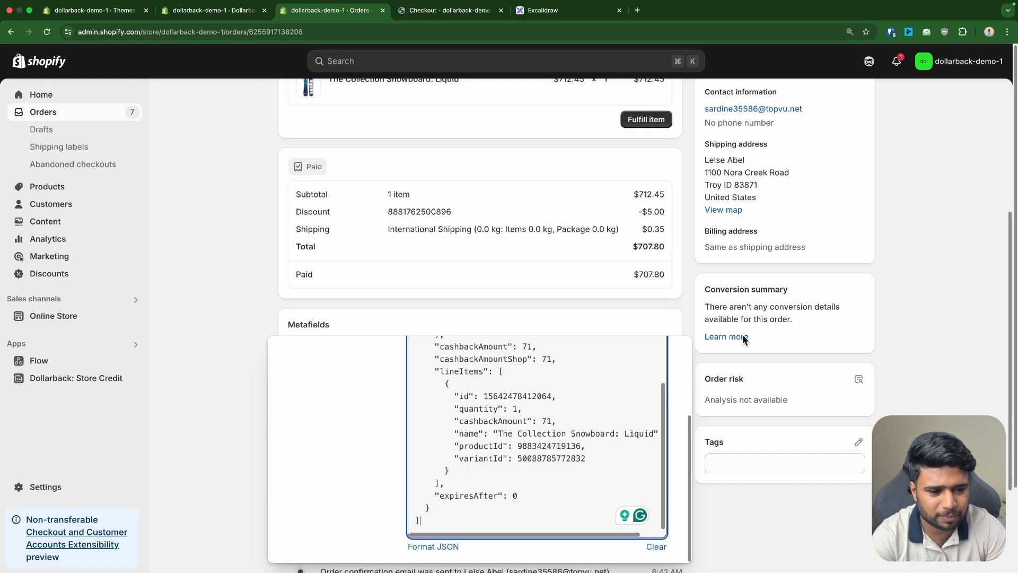
Start a refund for this order
scroll(654, 271, "up", 4)
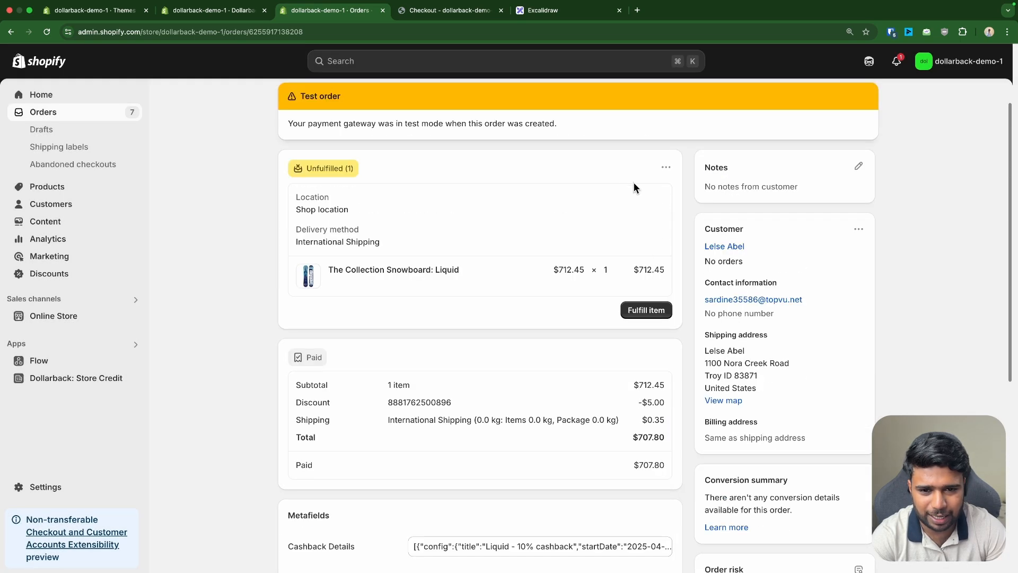
scroll(672, 173, "up", 1)
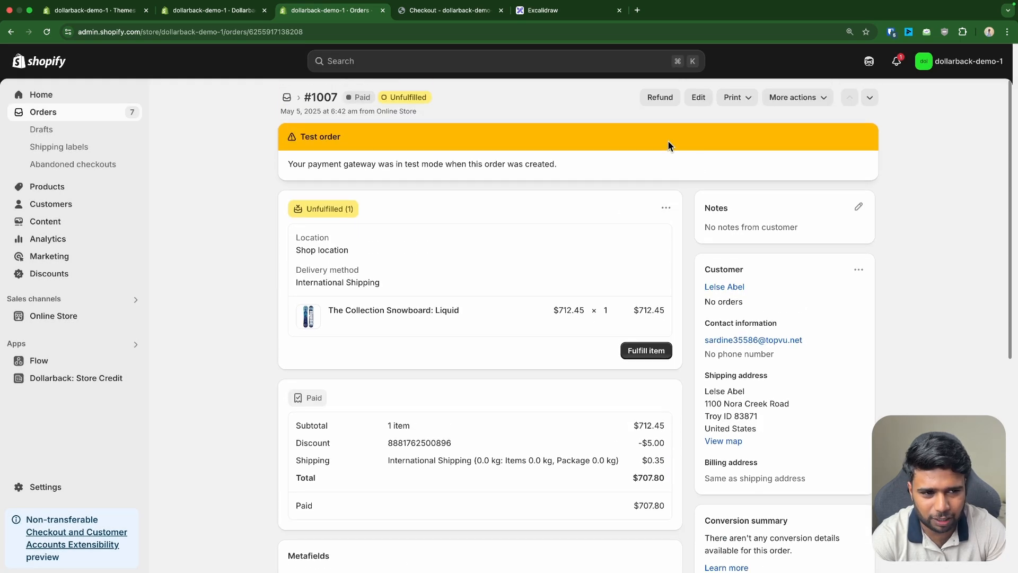
left_click(668, 97)
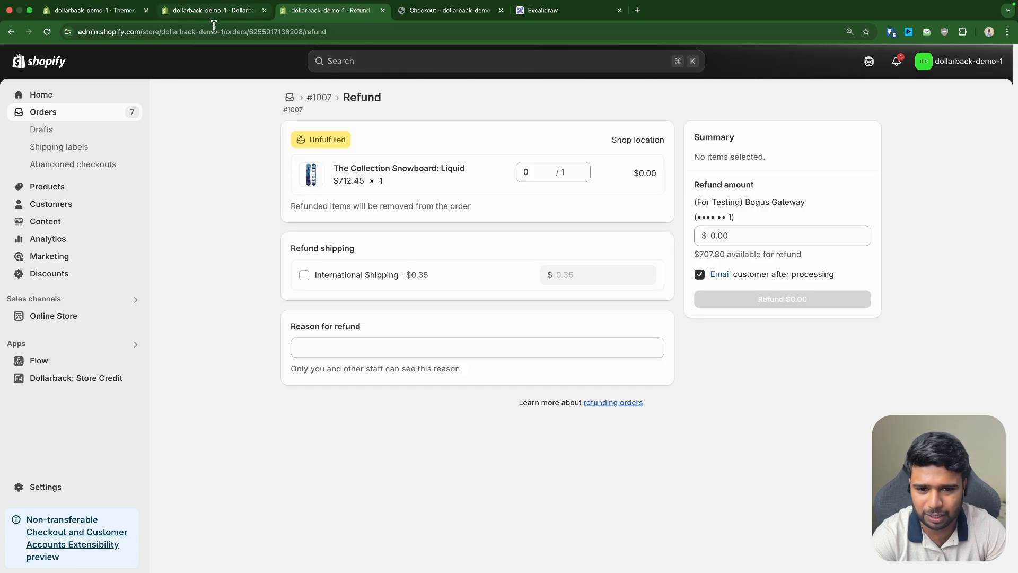
Reload the Dollarback settings, discarding the unsaved changes
left_click(94, 15)
left_click(212, 11)
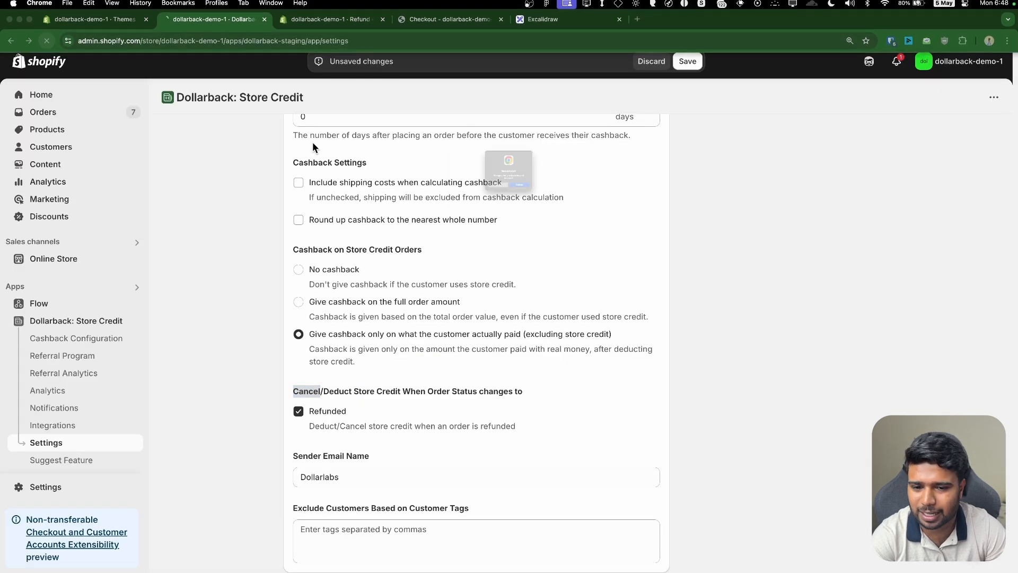
key("super+r")
left_click(538, 210)
Set the refund quantity of The Collection Snowboard: Liquid to 1 on the order's refund page
key("ctrl+Tab")
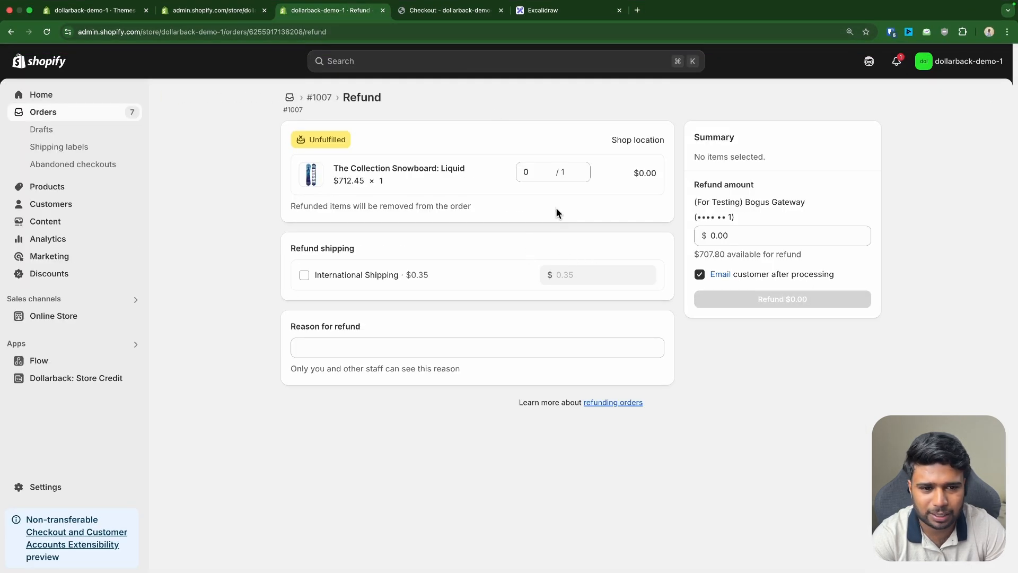
left_click(570, 169)
left_click(582, 168)
Recheck the Refunded option for cancelling or deducting store credit in the reloaded Dollarback settings
key("ctrl+shift+Tab")
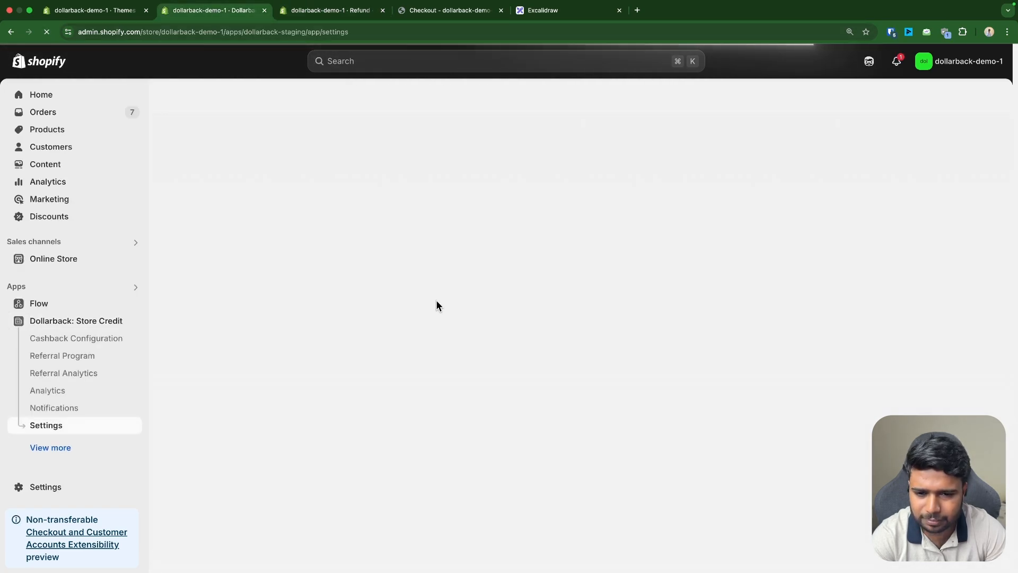
scroll(466, 272, "down", 7)
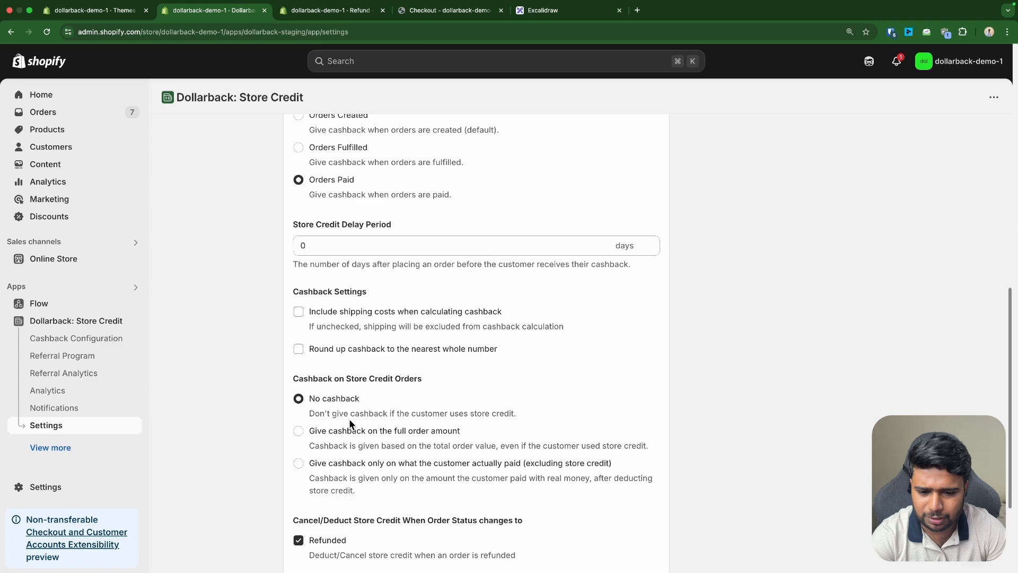
scroll(349, 418, "down", 3)
Issue the $707.45 refund for the order and review the refunded order's page
key("ctrl+Tab")
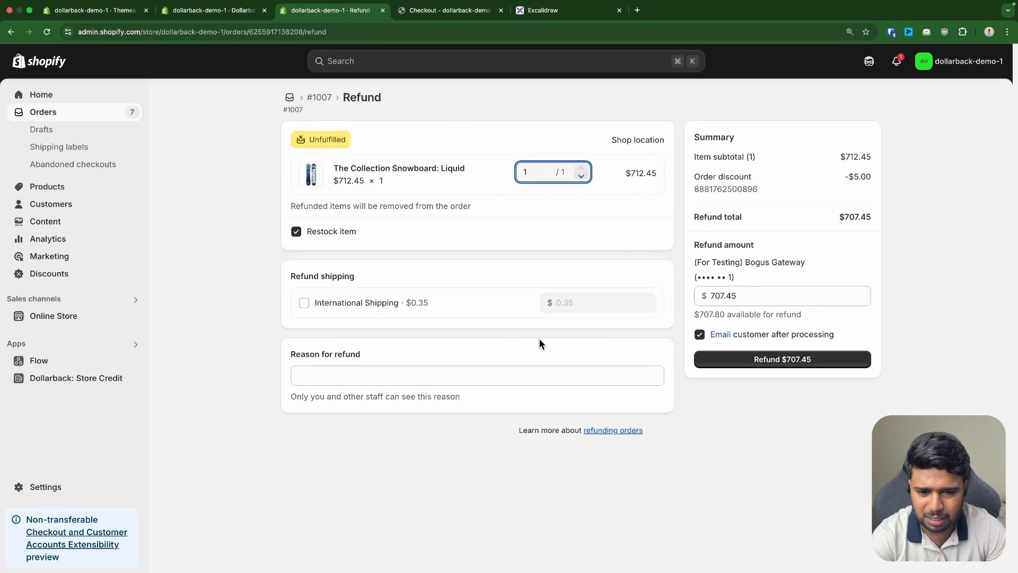
left_click(766, 361)
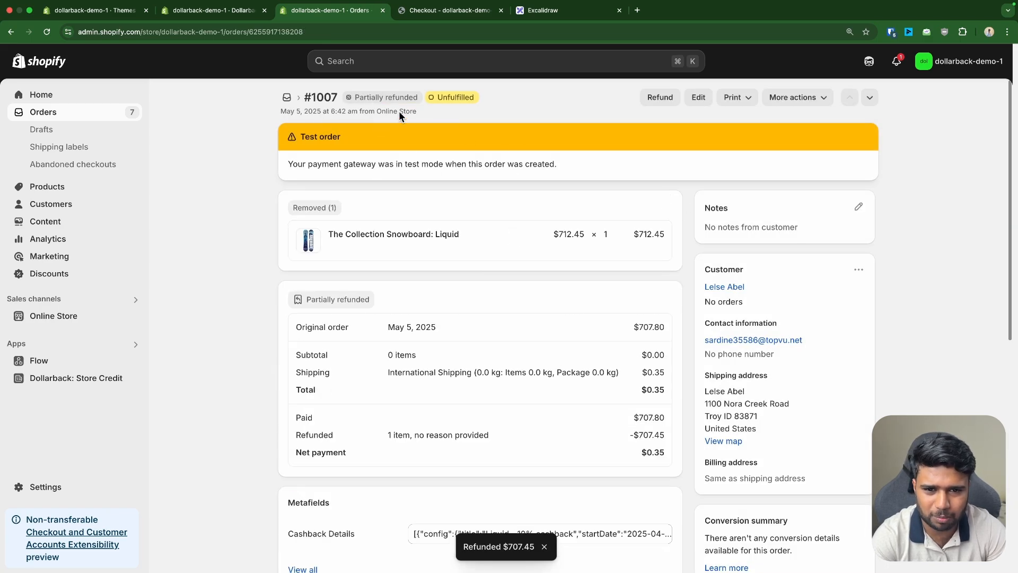
scroll(411, 216, "down", 5)
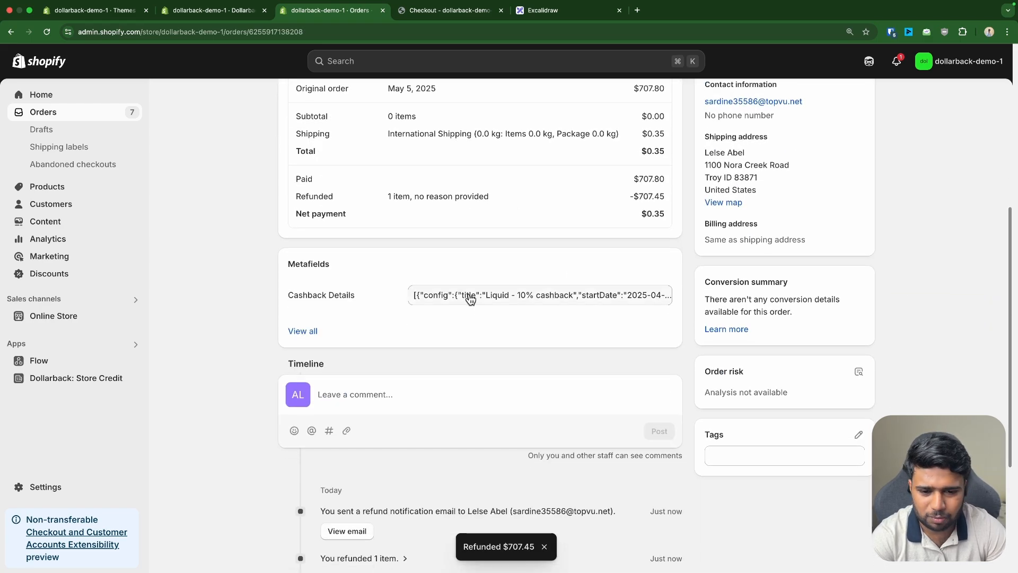
Open the refunded order's customer profile in a new tab
scroll(610, 265, "up", 4)
left_click(715, 235, "super")
left_click(419, 13)
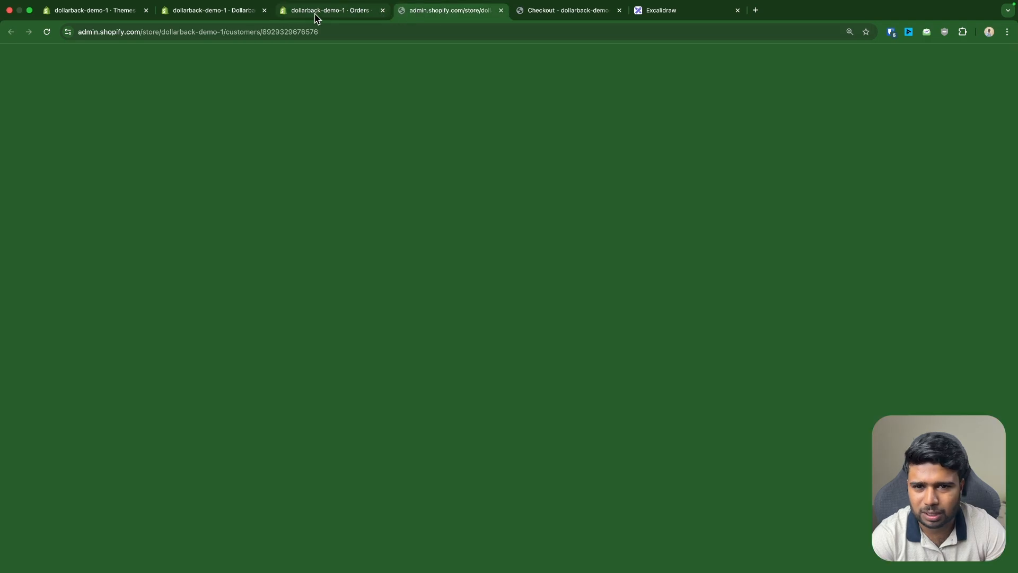
left_click(228, 13)
left_click(448, 11)
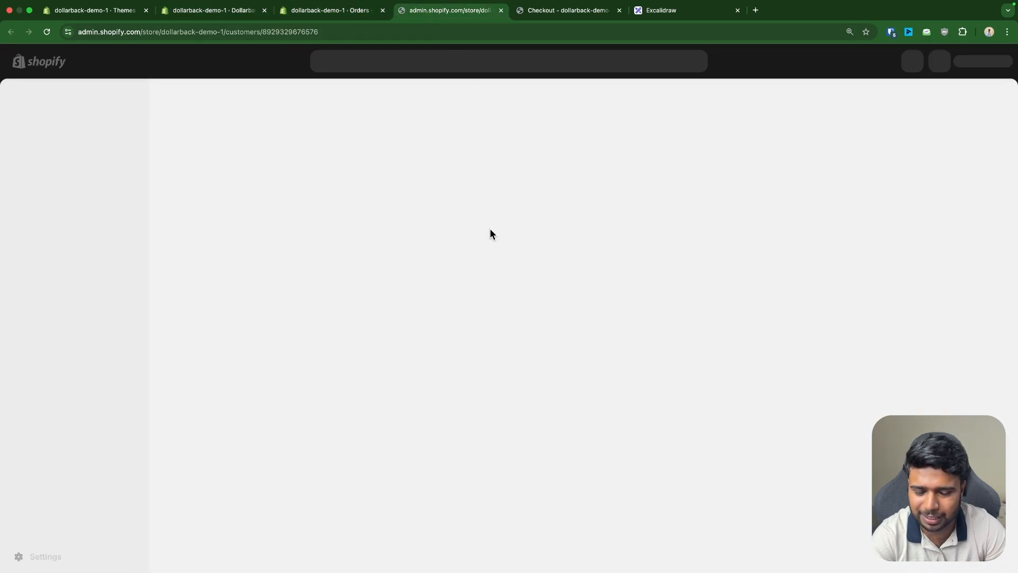
Expand the refunded order's Cashback Details metafield, format its JSON and highlight the cashbackAmount value
left_click(349, 7)
scroll(317, 329, "down", 4)
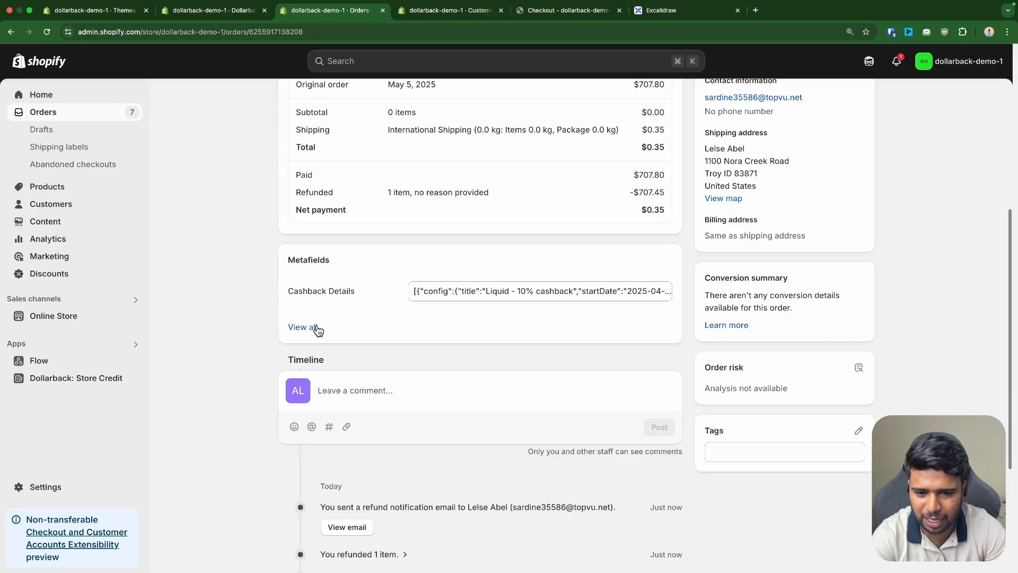
left_click(615, 290)
scroll(445, 454, "down", 2)
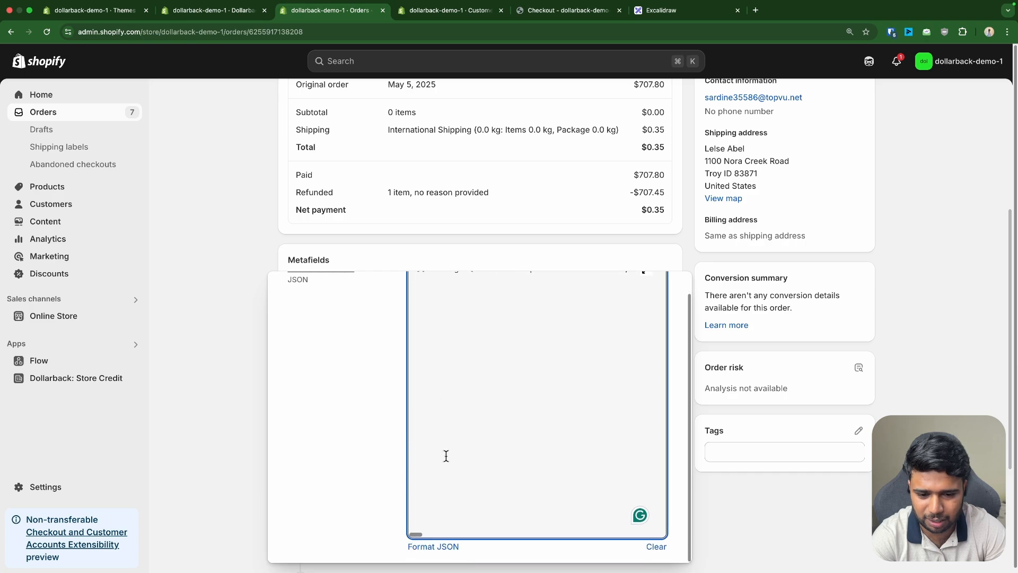
left_click(432, 546)
scroll(528, 375, "down", 2)
double_click(527, 377)
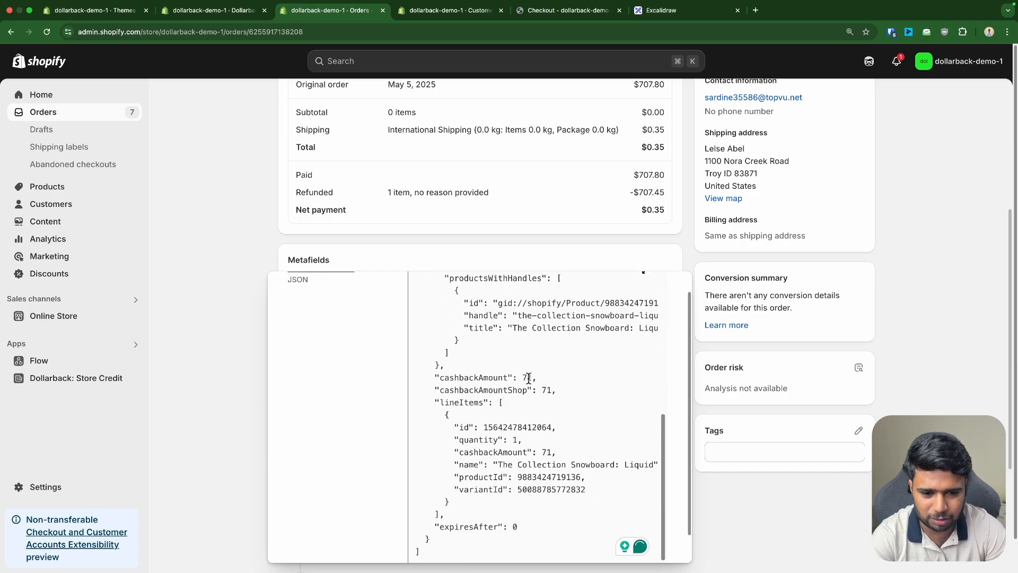
Check the customer profile's timeline for the store credit debit that Dollarback made after the refund
key("ctrl+Tab")
scroll(494, 343, "down", 3)
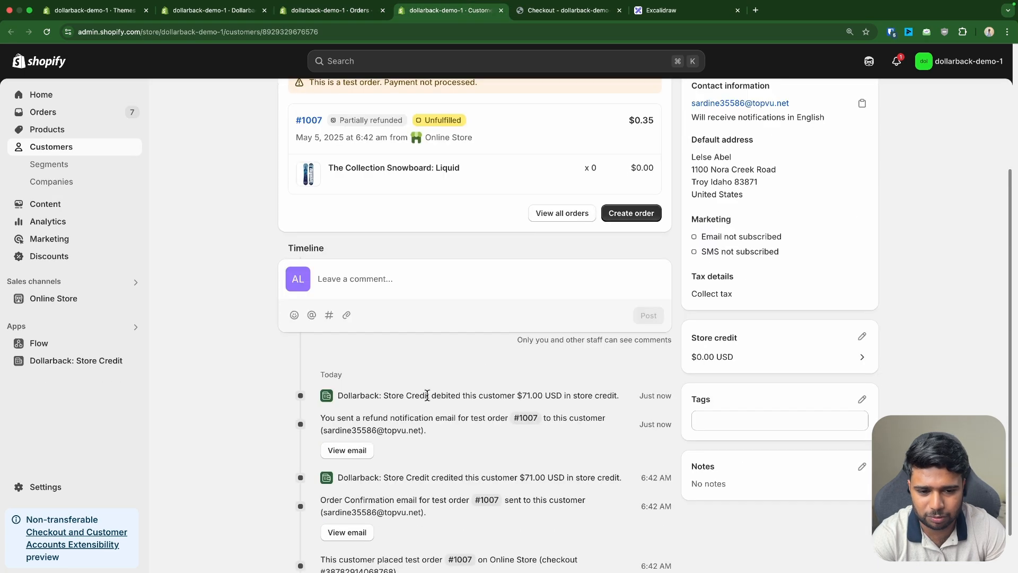
left_click_drag(337, 399, 622, 392)
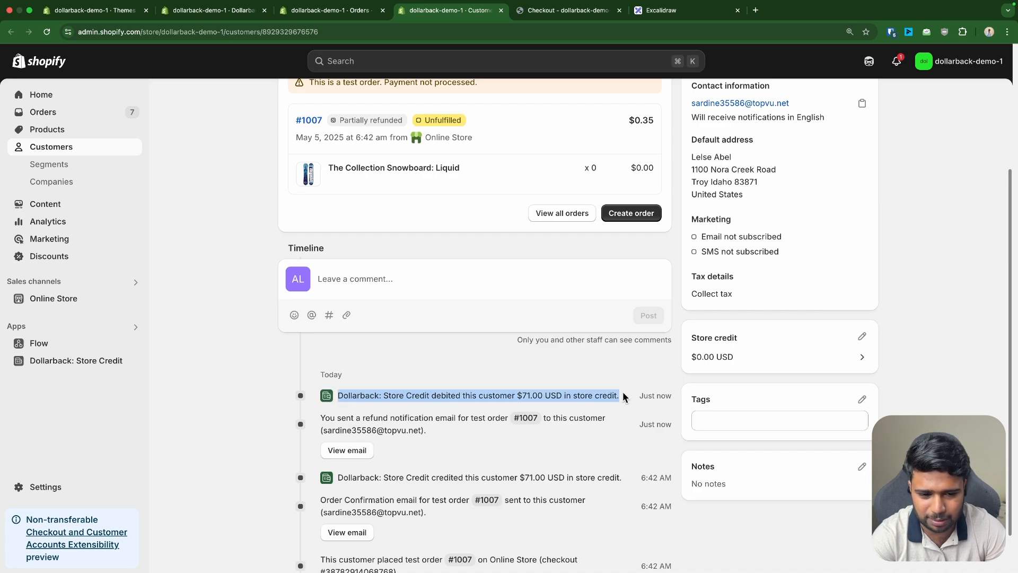
scroll(574, 386, "up", 3)
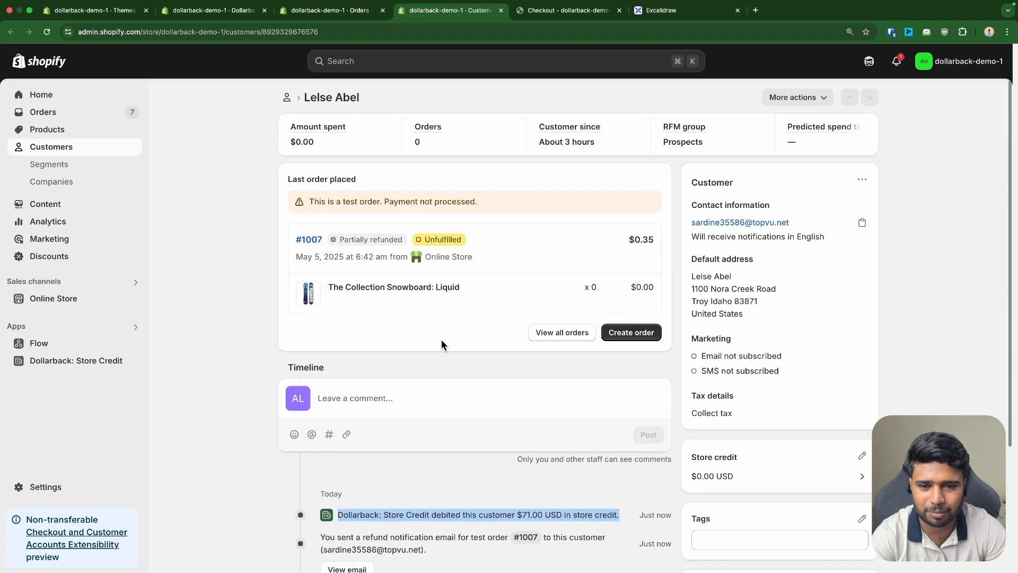
Review Dollarback's Refunded option for cancelling or deducting store credit alongside the refunded order's page
left_click(232, 9)
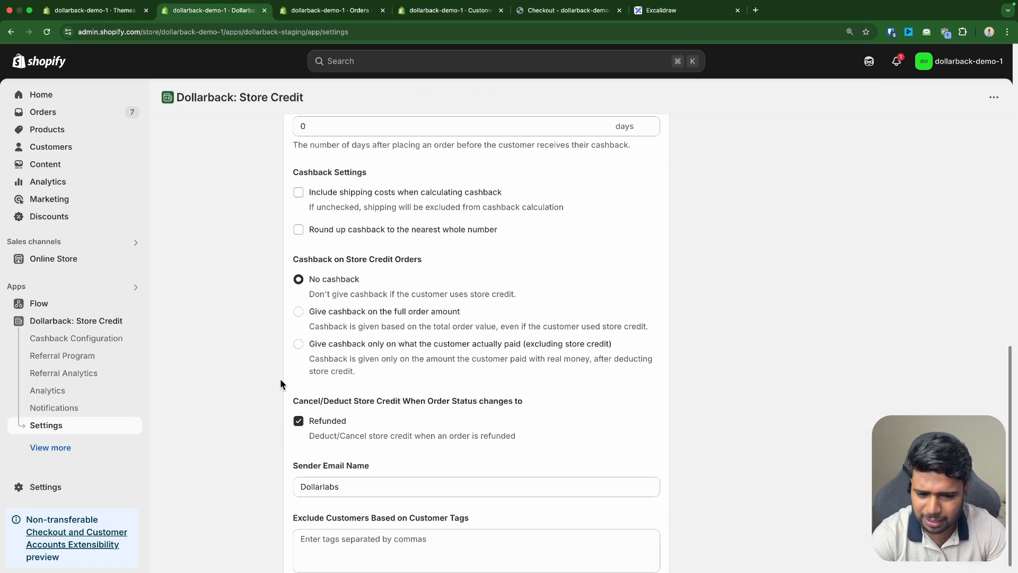
left_click_drag(292, 402, 538, 430)
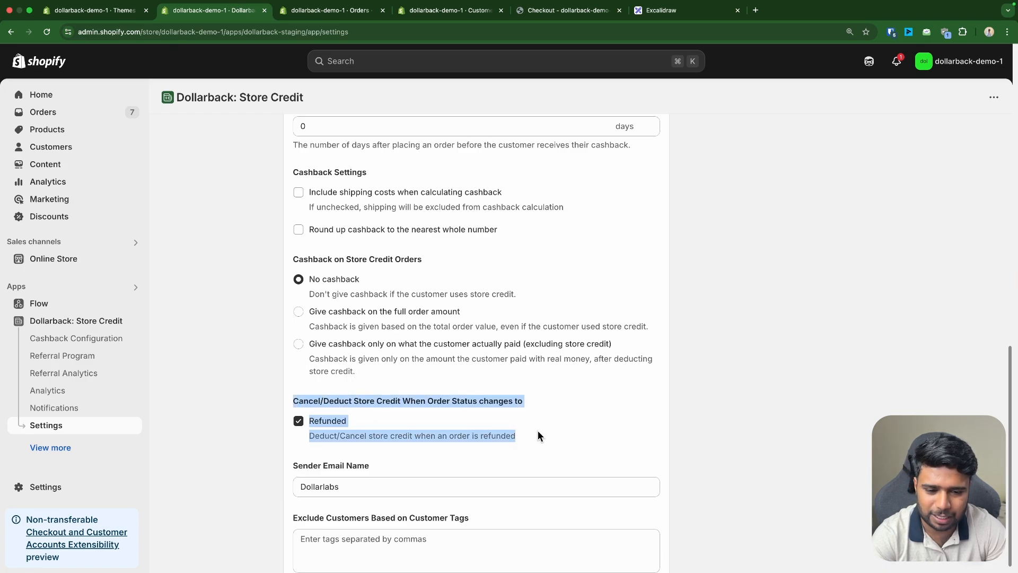
scroll(502, 431, "down", 1)
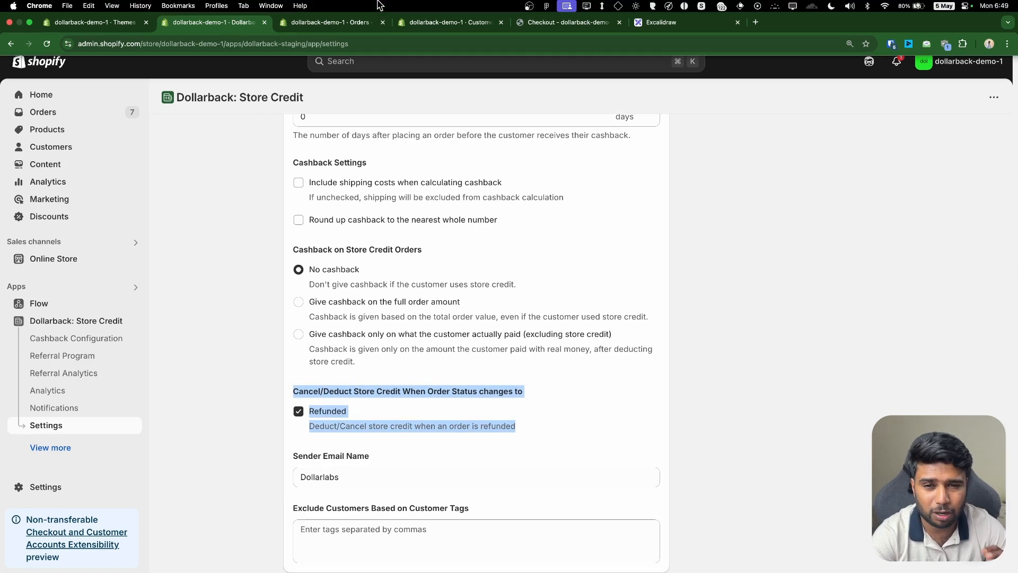
left_click(363, 22)
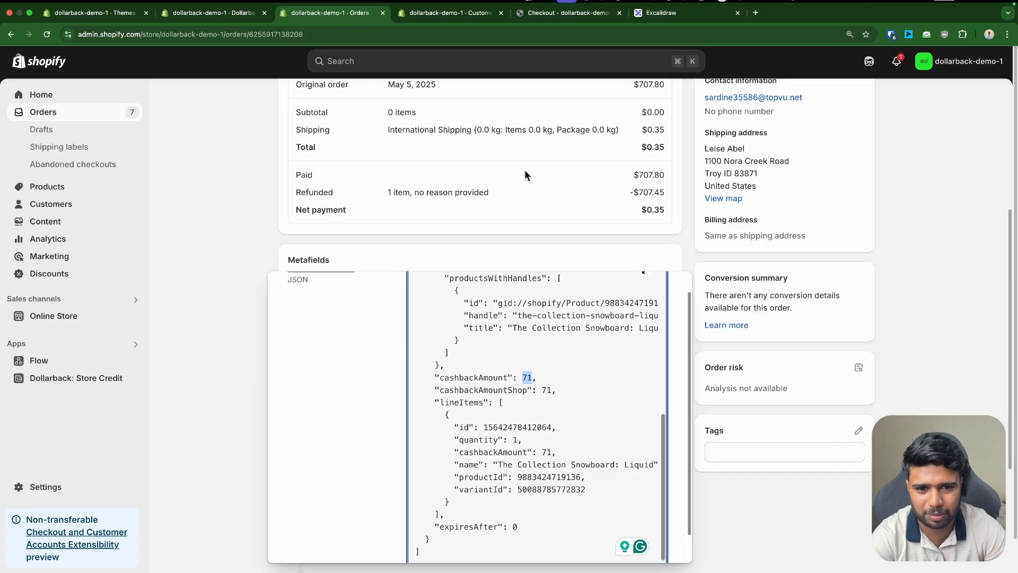
scroll(487, 212, "up", 10)
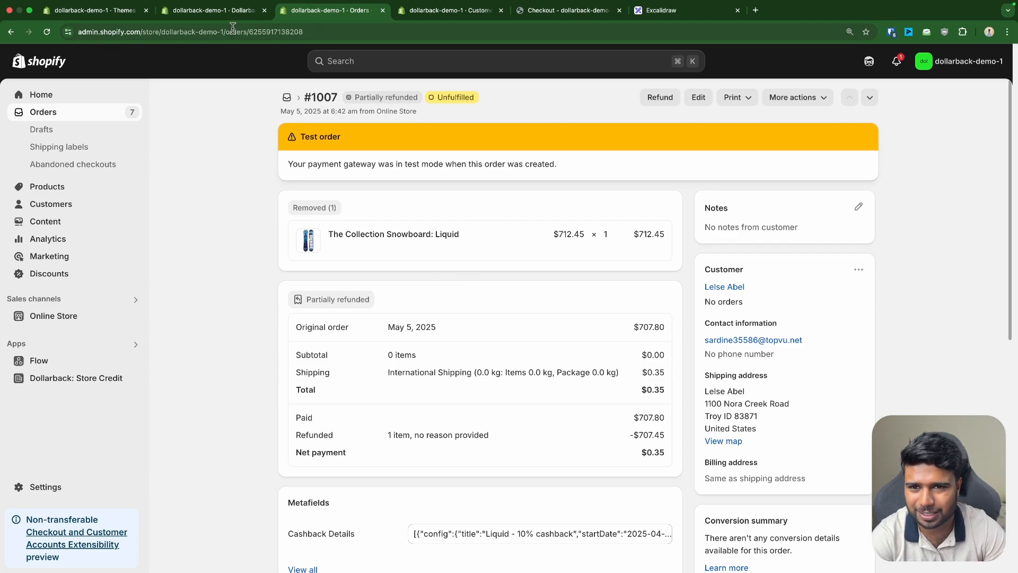
left_click(228, 10)
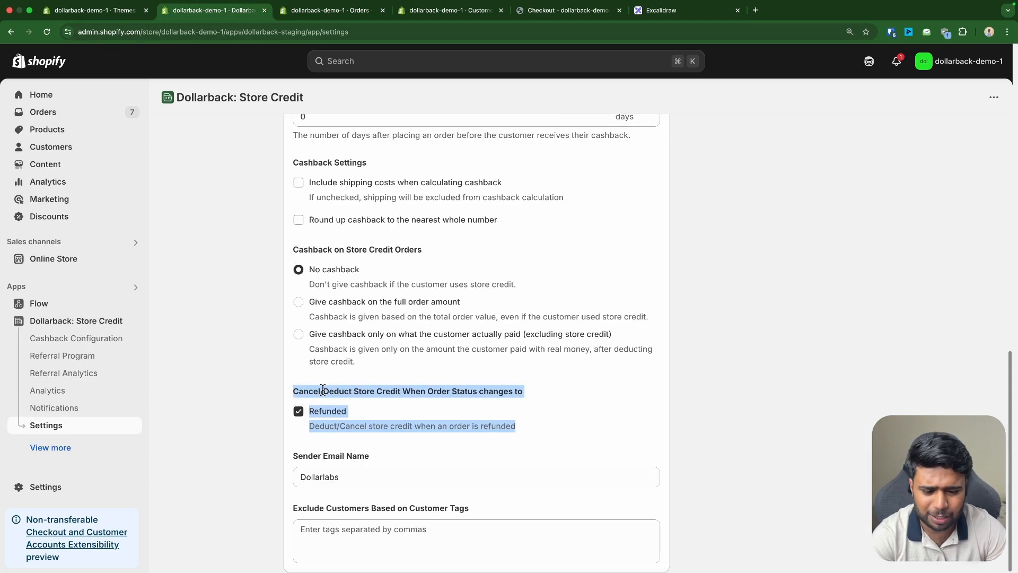
triple_click(332, 456)
left_click_drag(310, 381, 515, 426)
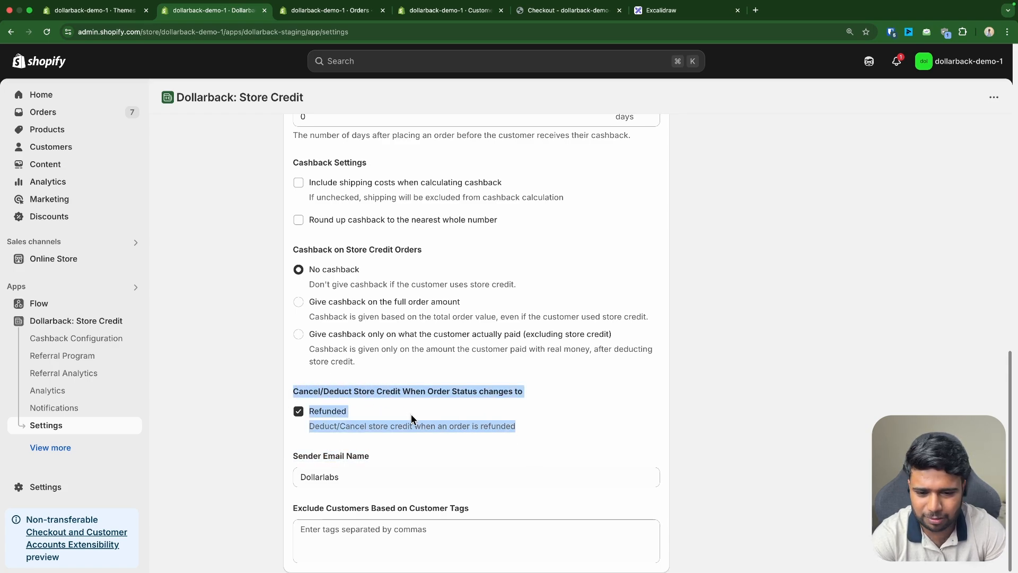
Open Dollarback's Notifications page in a new tab and review the customer email templates
triple_click(322, 456)
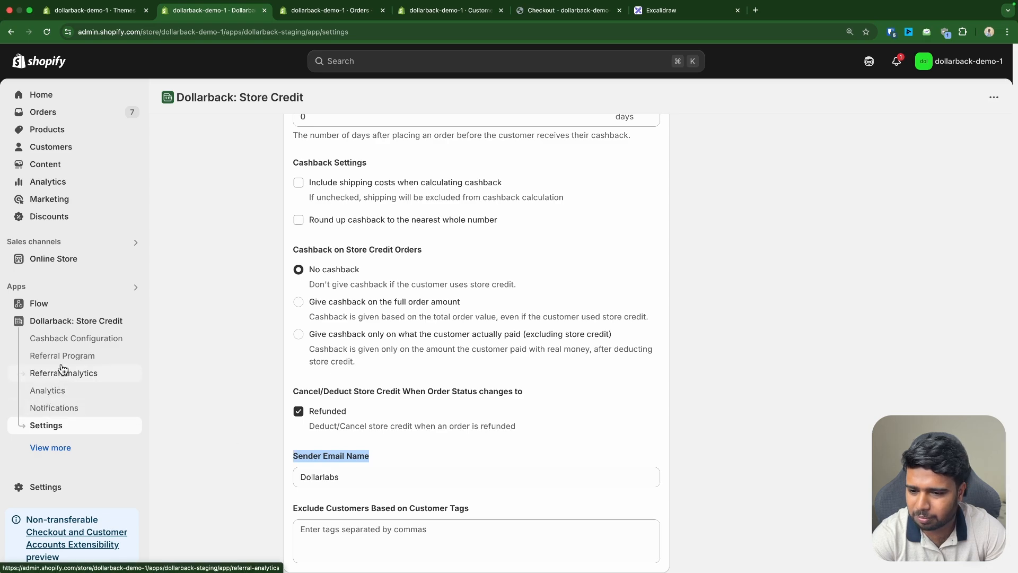
left_click(61, 408, "super")
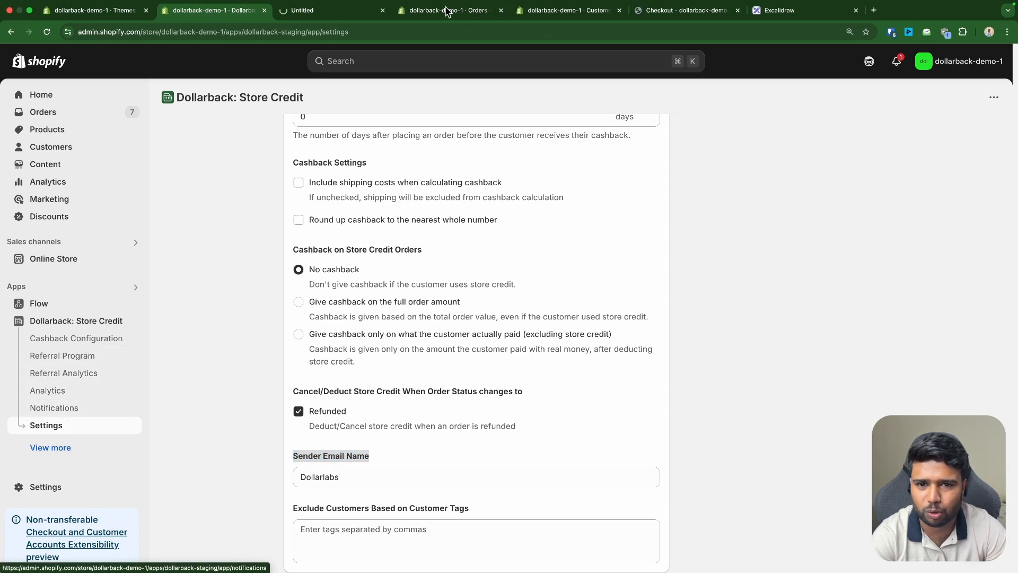
left_click(306, 12)
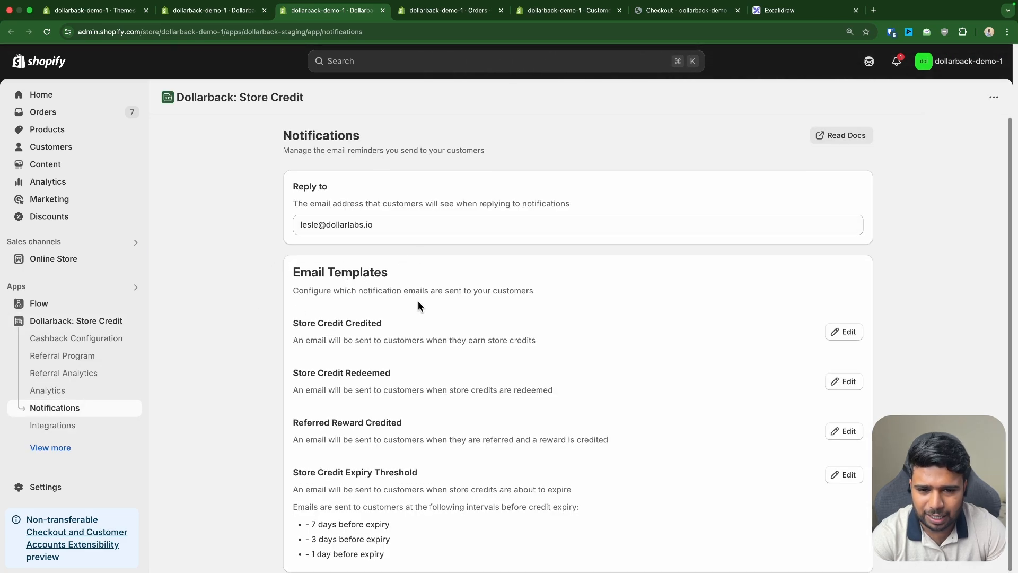
left_click_drag(292, 321, 523, 344)
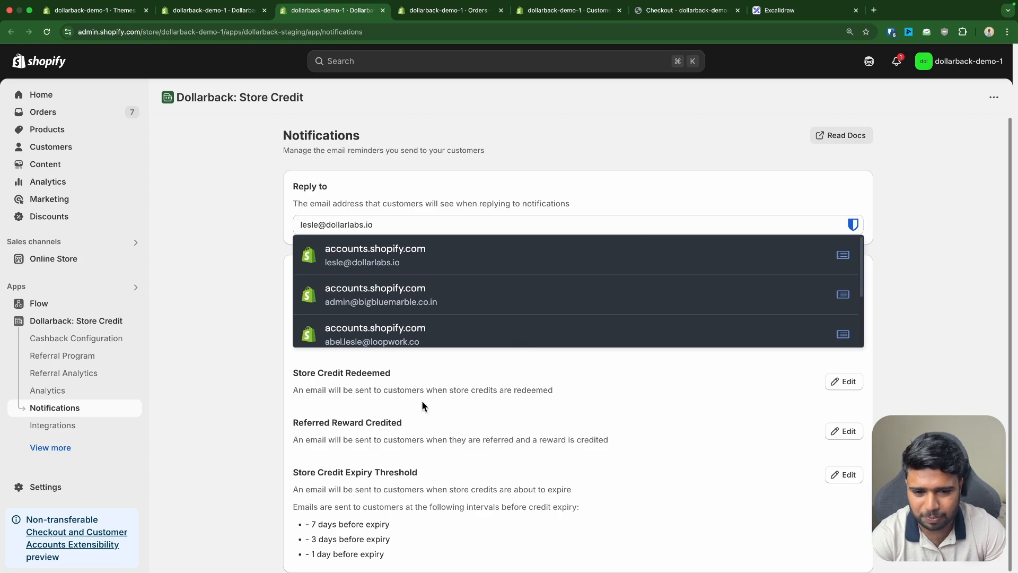
left_click(245, 13)
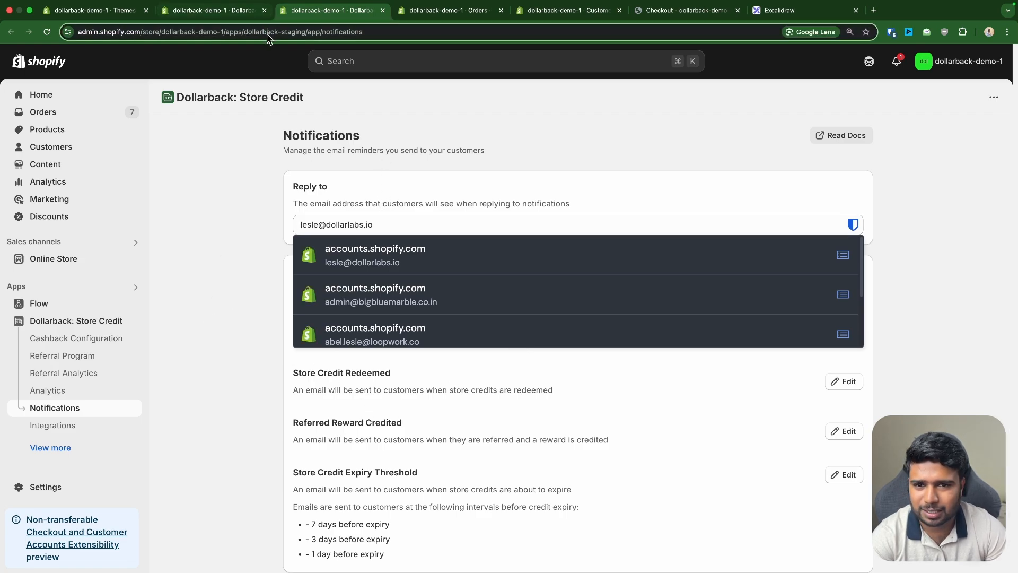
left_click(311, 12)
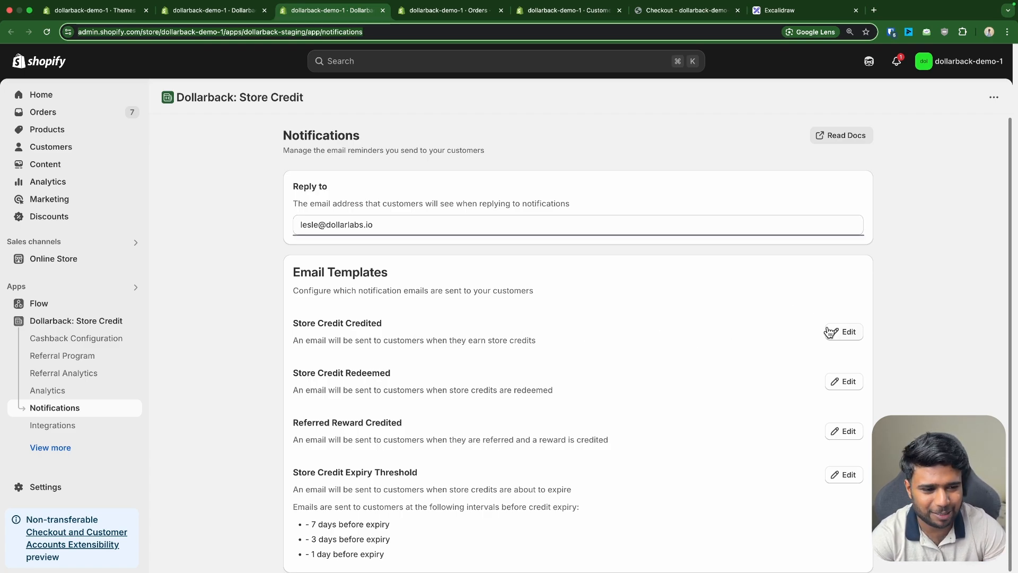
Examine the Sender Email Name setting on Dollarback's storewide settings page
left_click(233, 10)
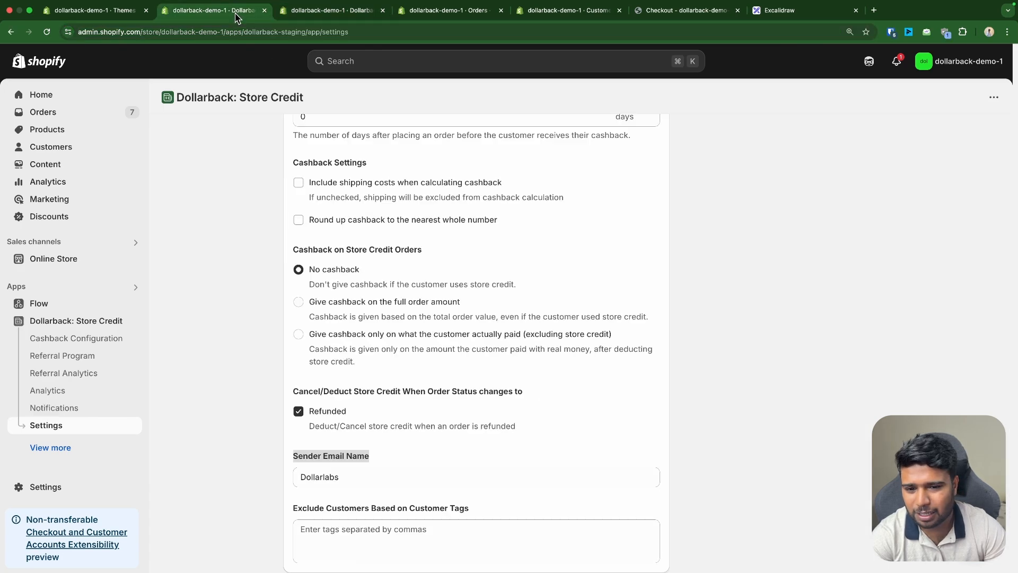
left_click(359, 478)
left_click_drag(359, 477, 292, 479)
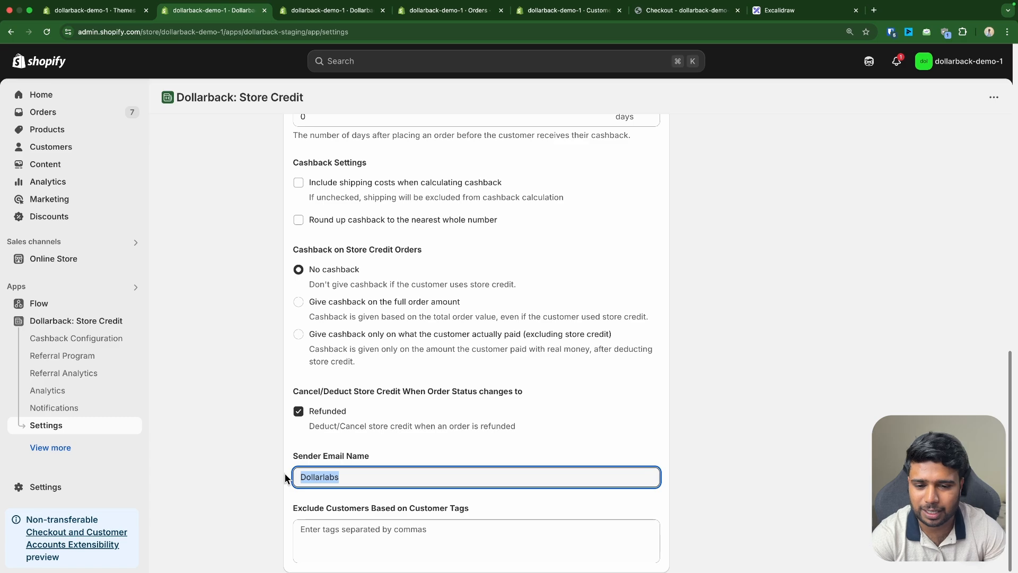
left_click_drag(289, 445, 368, 452)
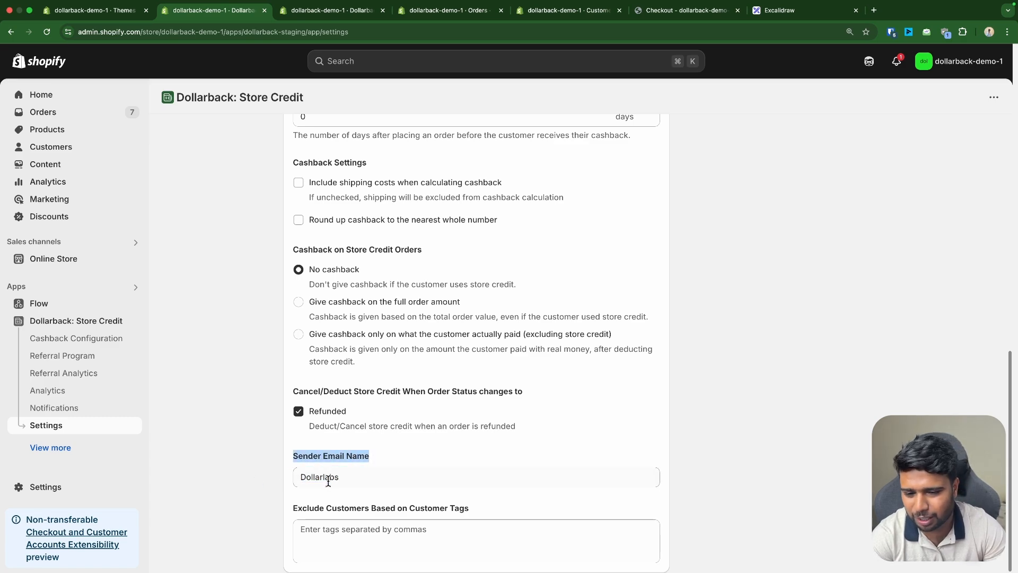
left_click_drag(346, 478, 278, 482)
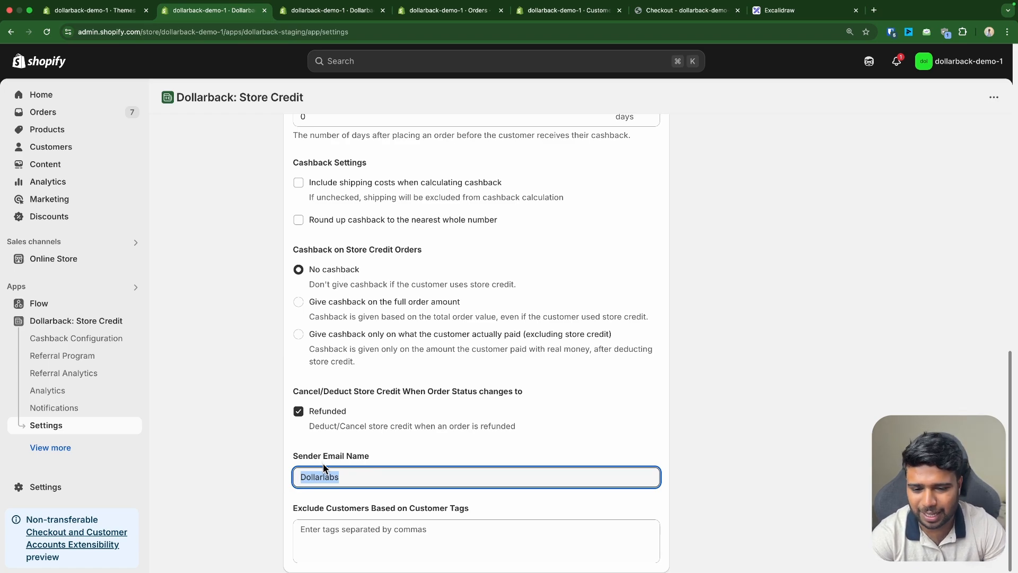
left_click_drag(297, 456, 370, 456)
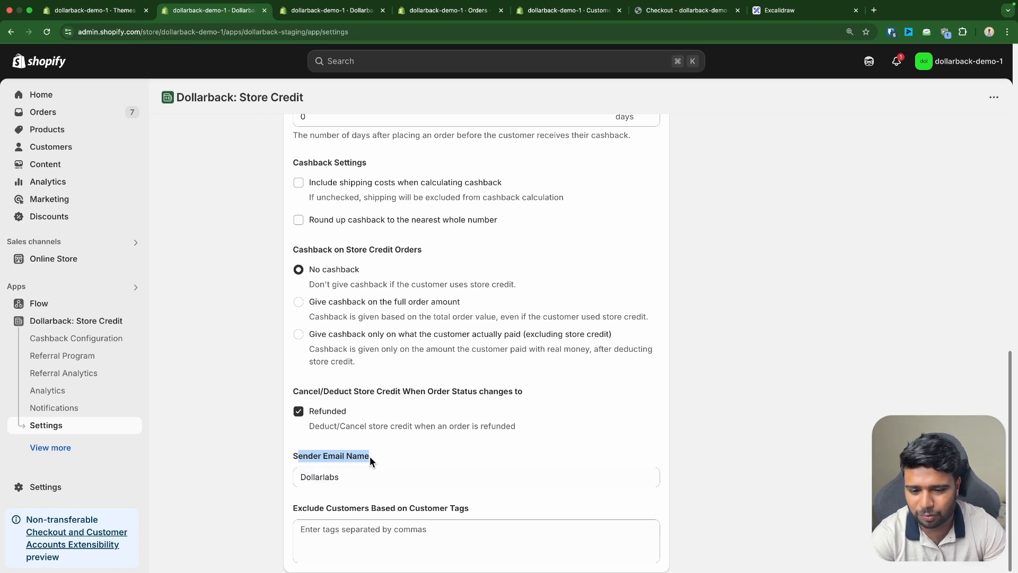
Look at the setting for excluding customers by tag, and open the customer's profile from the customer list in a new tab
triple_click(320, 509)
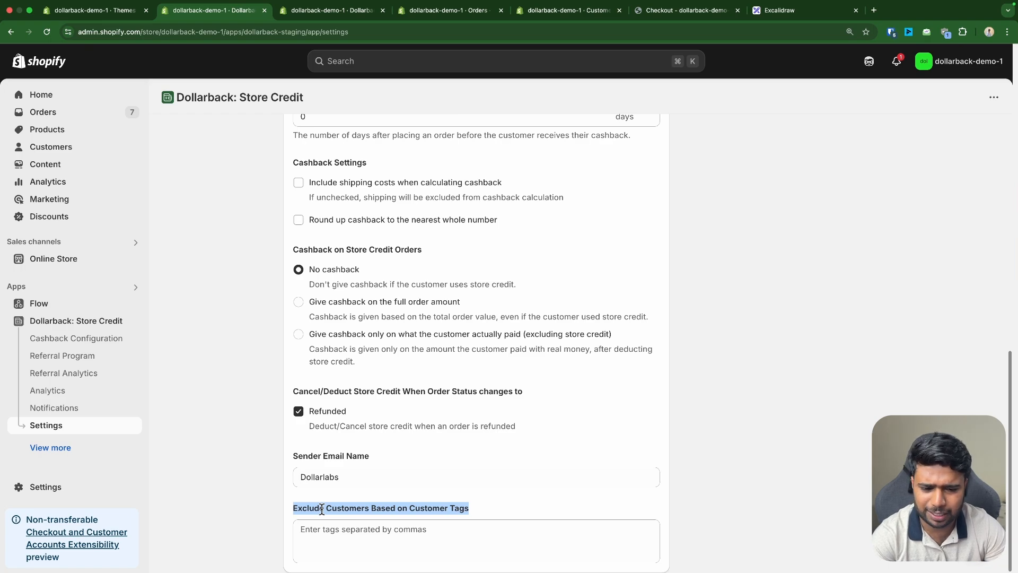
left_click(329, 10)
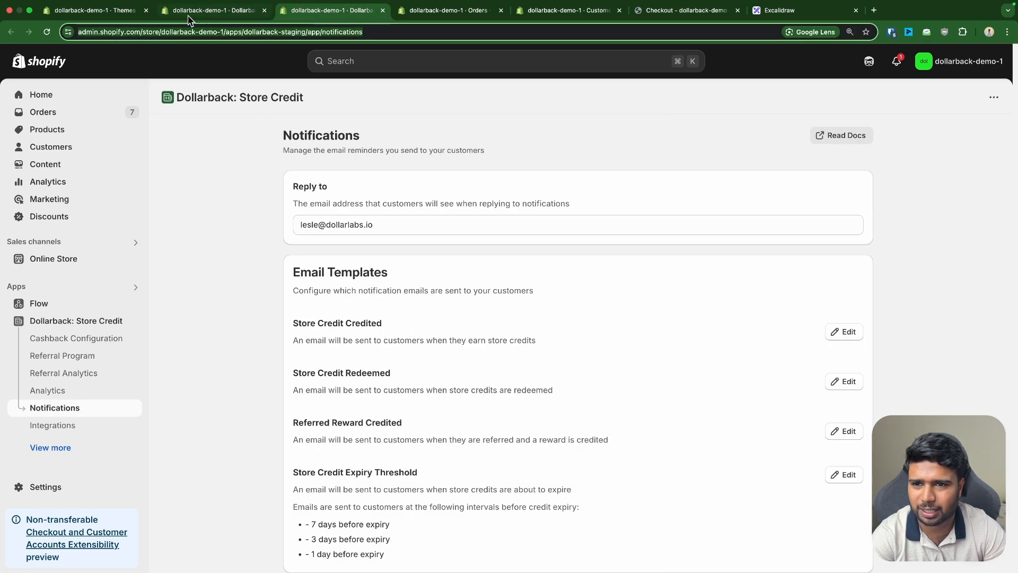
left_click(95, 10)
left_click(51, 148, "super")
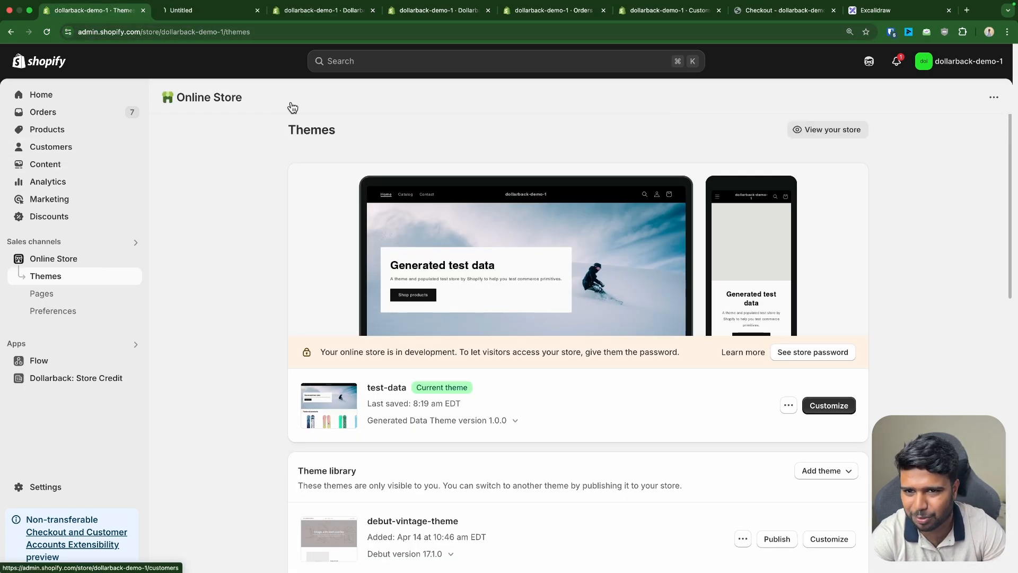
left_click(207, 10)
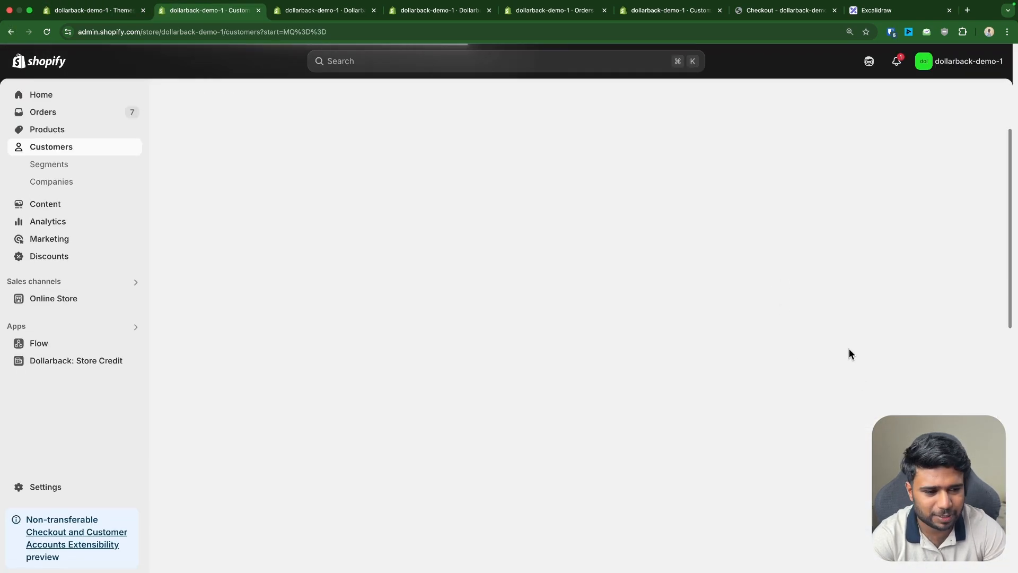
Add the tag NO CREDOT to the customer, copy the tag text and save the profile
scroll(726, 482, "down", 4)
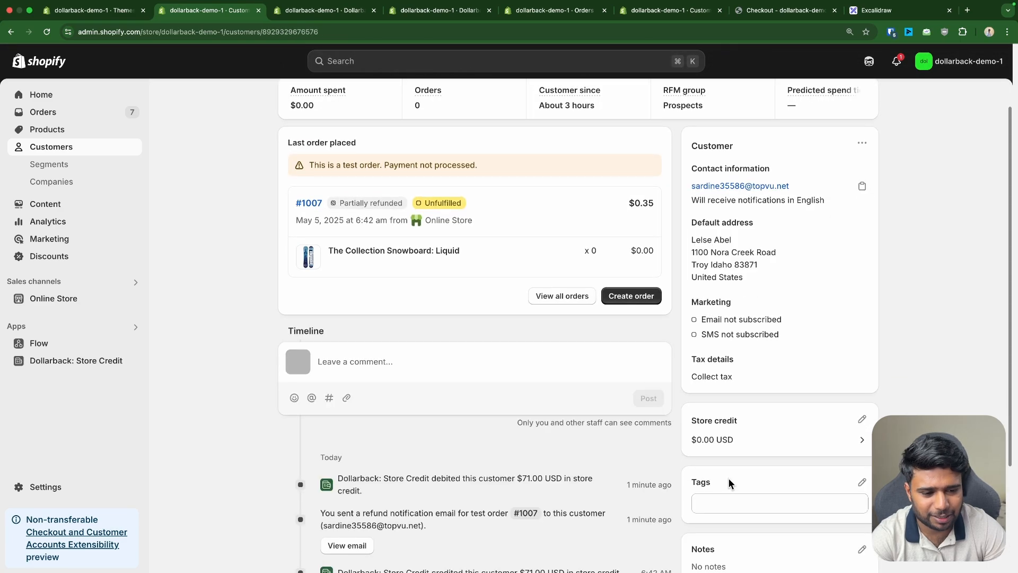
left_click(726, 365)
type("NO CREDOT")
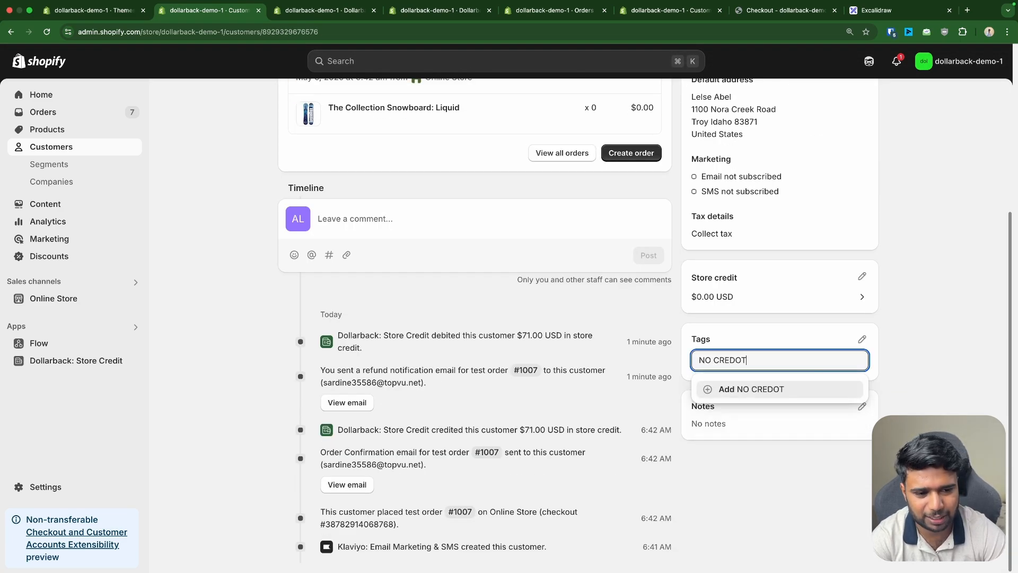
key("Return")
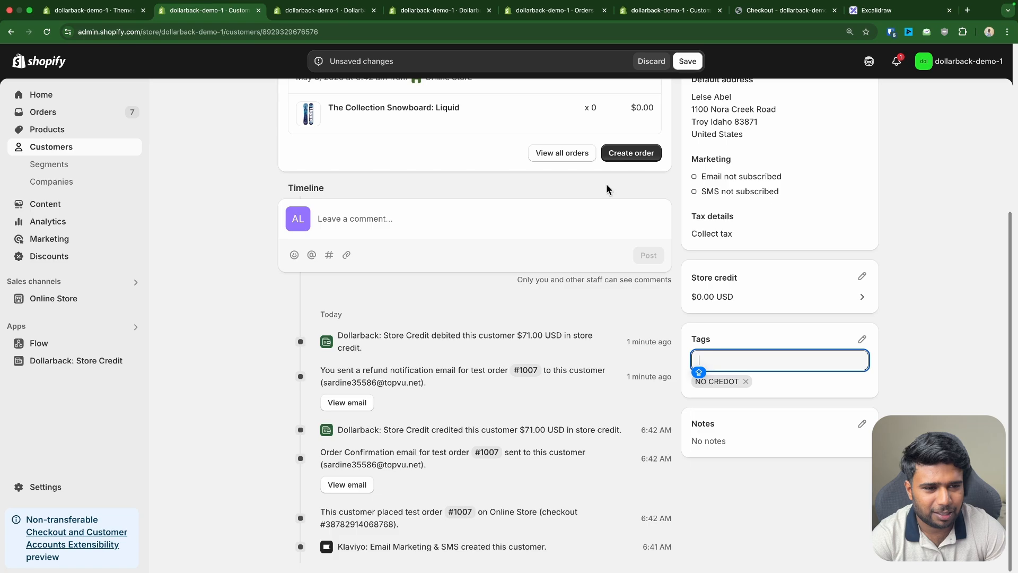
triple_click(720, 379)
key("super+c")
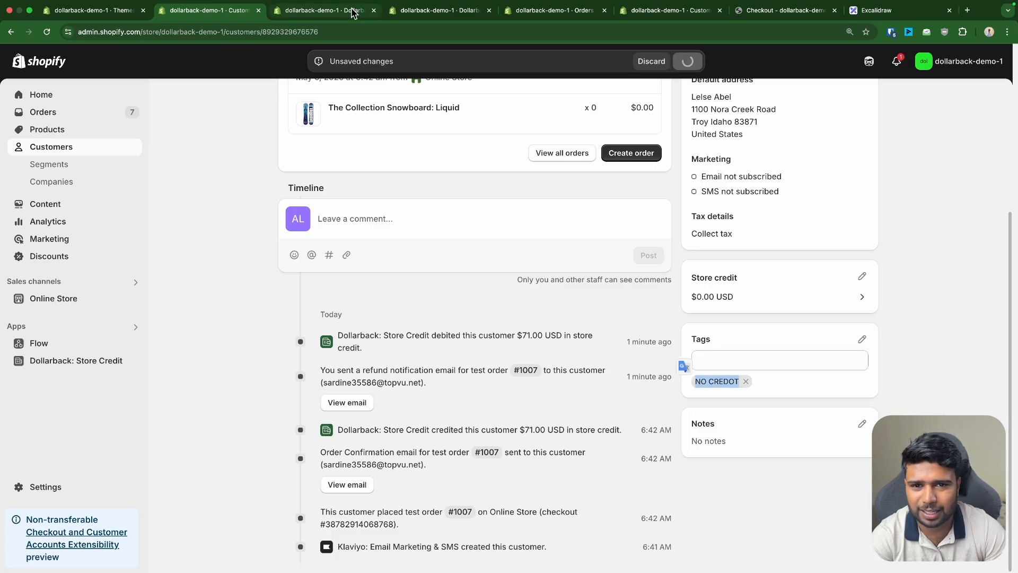
Paste NO CREDOT as the excluded customer tag in Dollarback's settings and review the settings summary
left_click(324, 10)
left_click(364, 529)
key("super+v")
key("BackSpace")
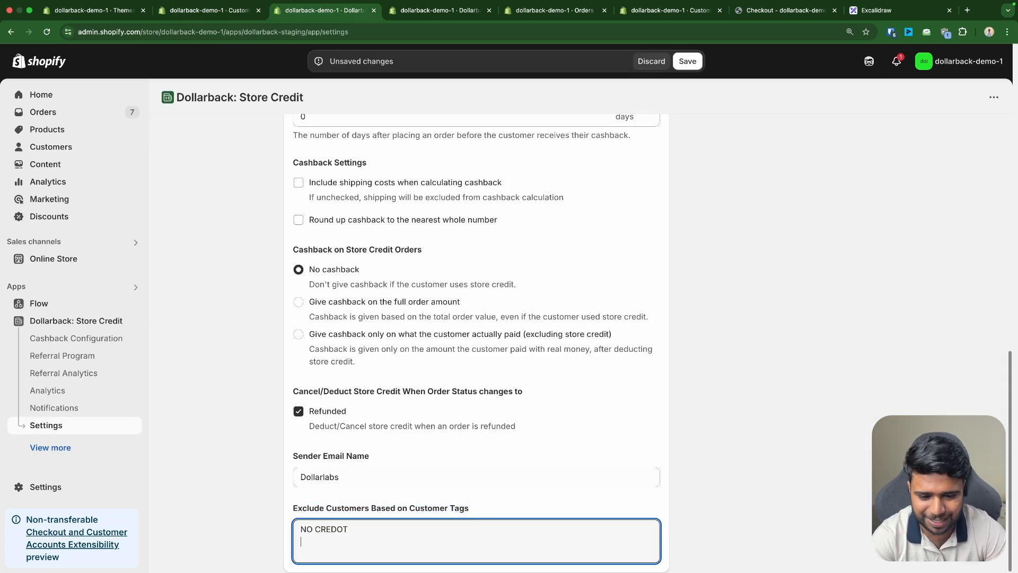
left_click(415, 500)
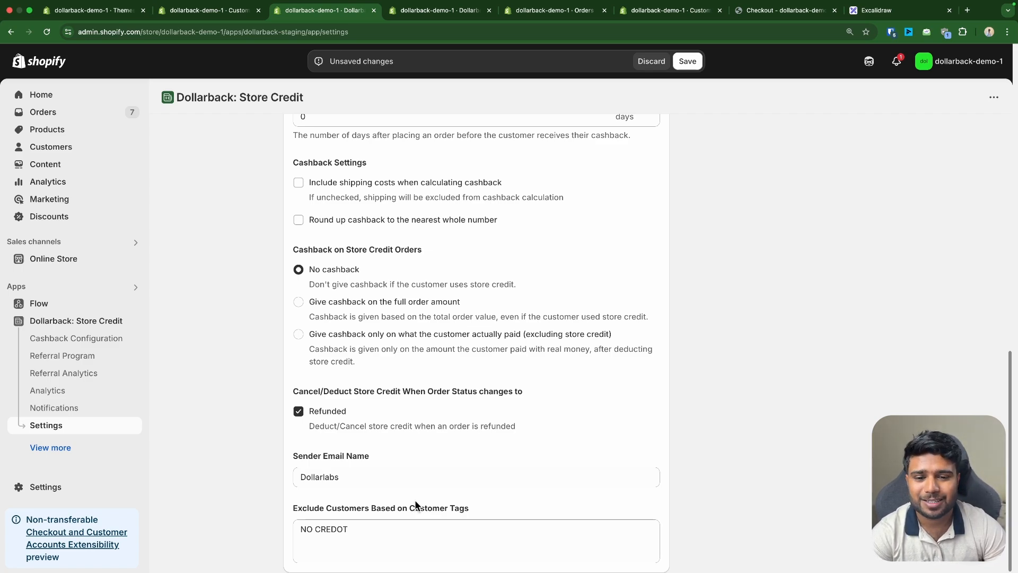
scroll(316, 339, "up", 10)
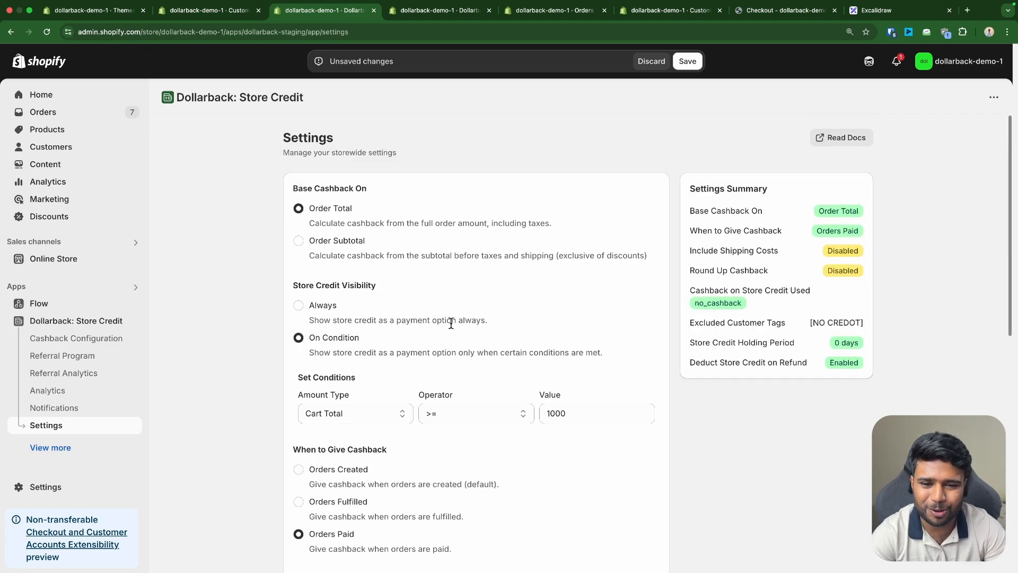
Look at the tags on the customer's profile, return to Dollarback's settings and review the storewide options
left_click(208, 11)
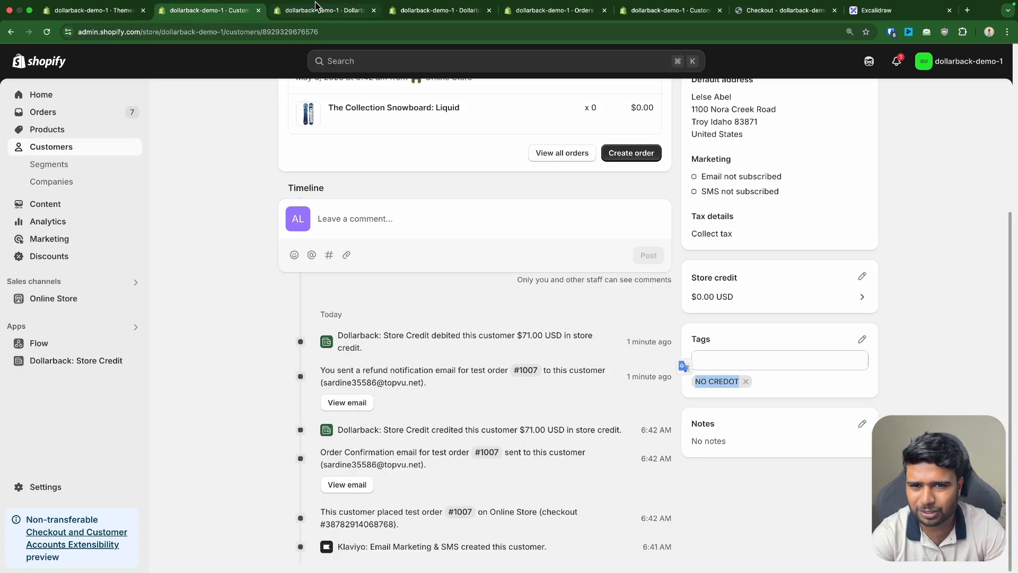
left_click(103, 10)
left_click(271, 10)
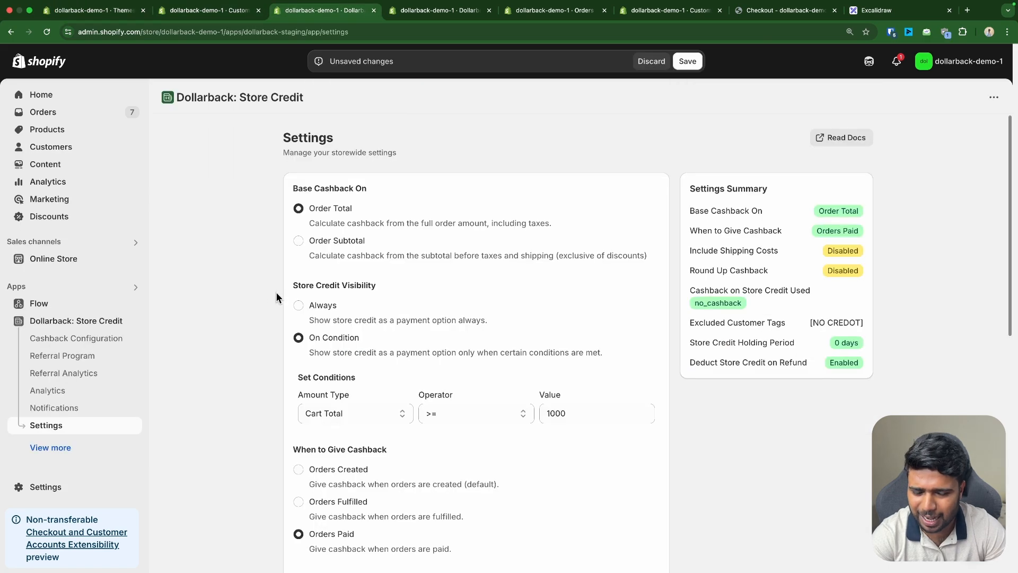
scroll(275, 287, "down", 10)
scroll(323, 250, "up", 10)
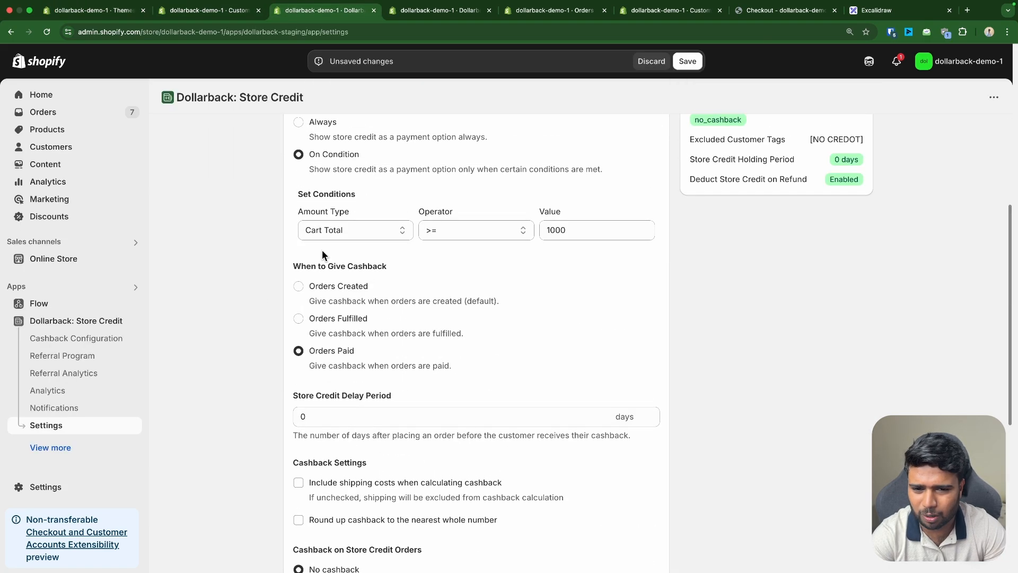
left_click_drag(282, 153, 405, 150)
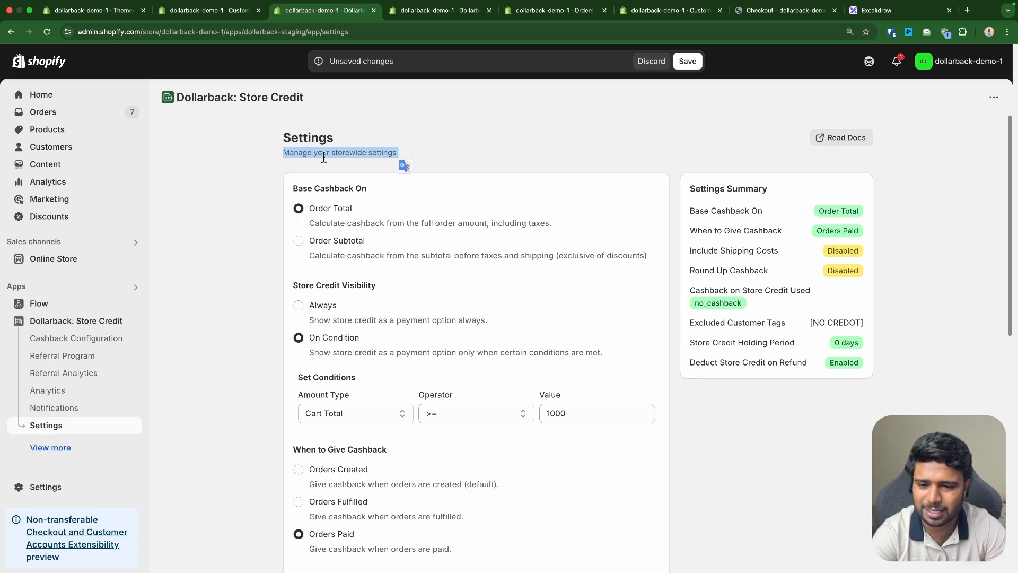
Try to go to Cashback Configuration and discard the unsaved changes to the storewide settings
left_click(85, 344)
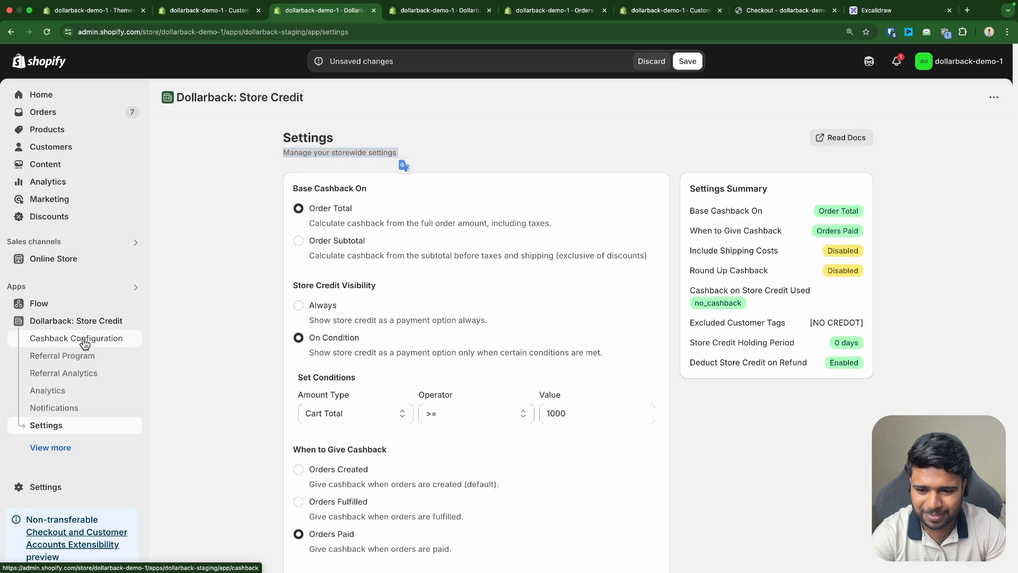
left_click(645, 61)
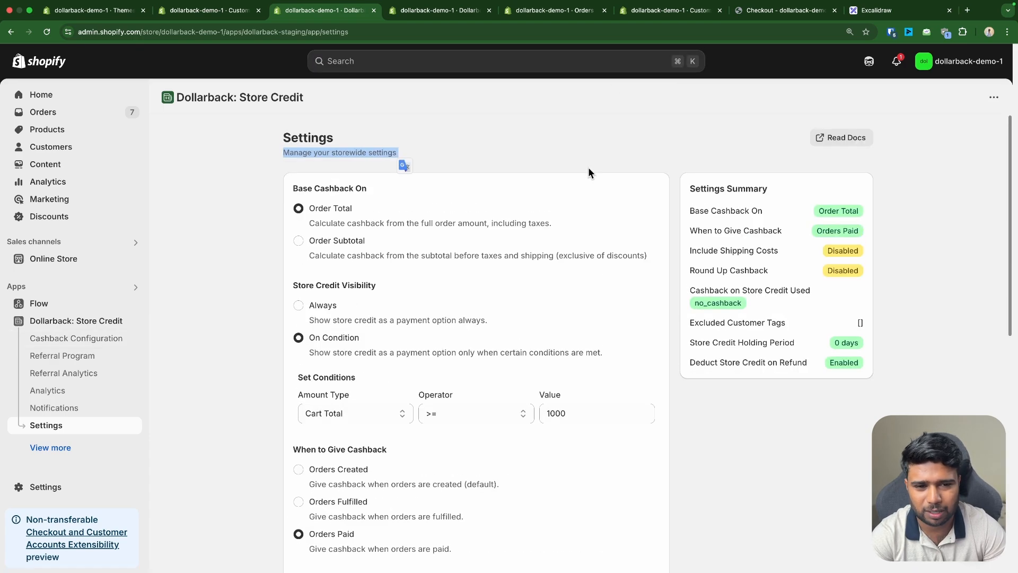